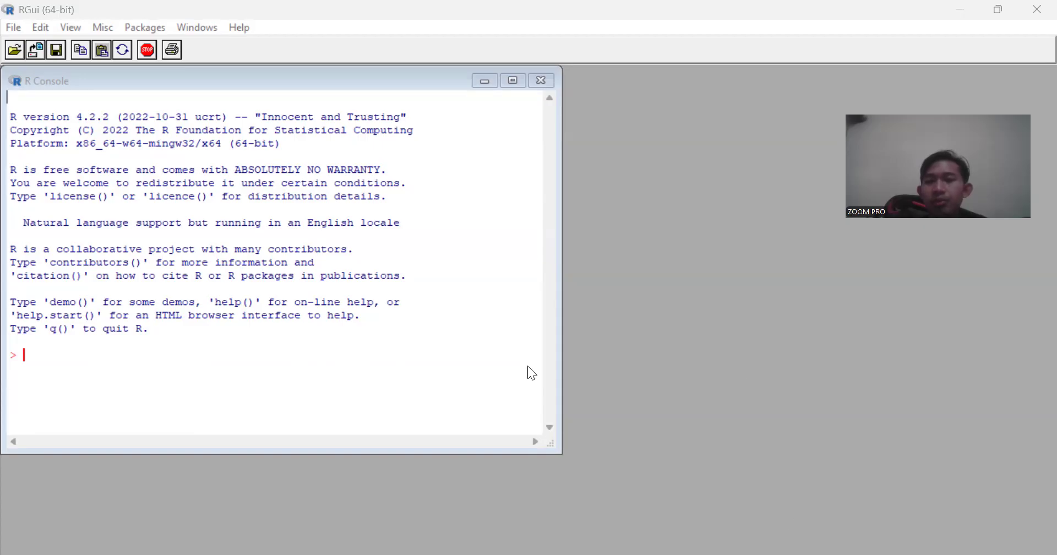
- Switch to the photo viewer and read the linear regression tasks and sample commands in the assignment image
key("alt+Tab")
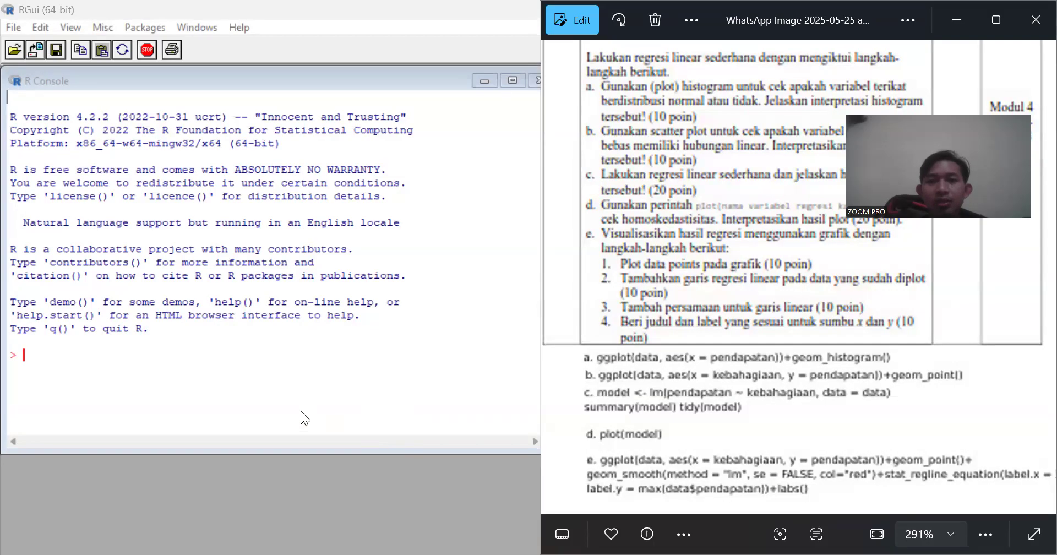
left_click(61, 357)
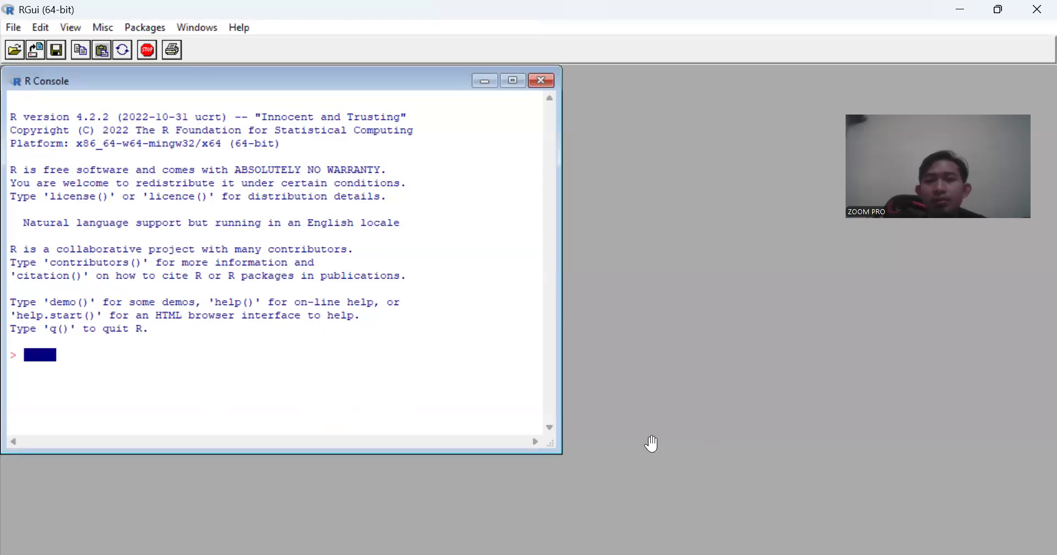
key("alt+Tab")
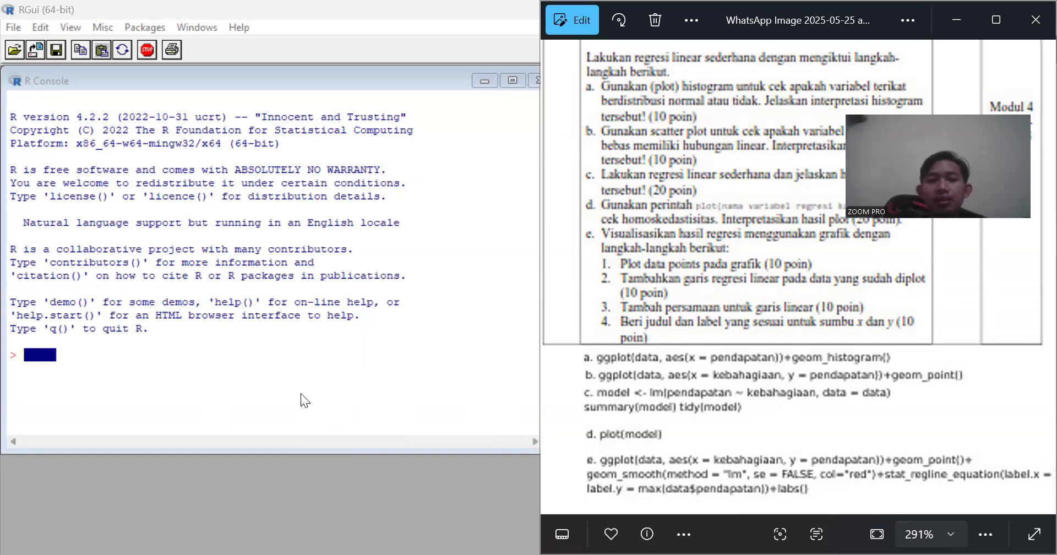
left_click(236, 348)
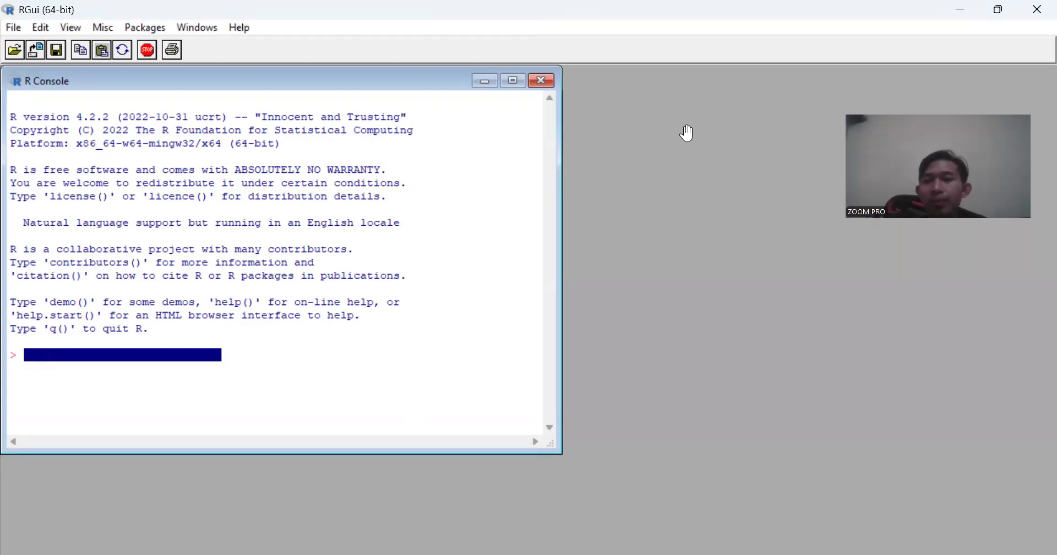
key("alt+Tab")
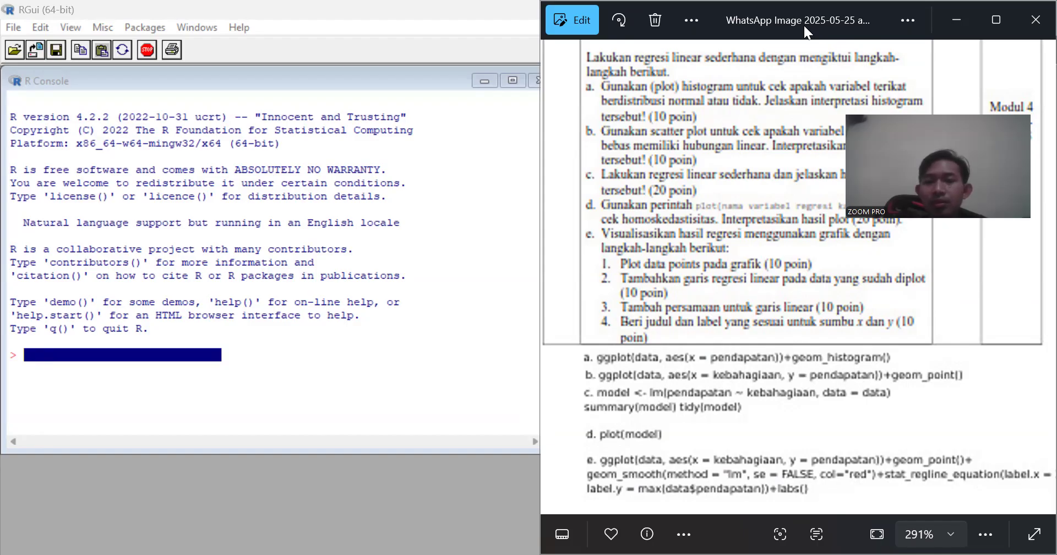
- Move and narrow the assignment image window so it sits beside the R console
left_click_drag(804, 26, 682, 131)
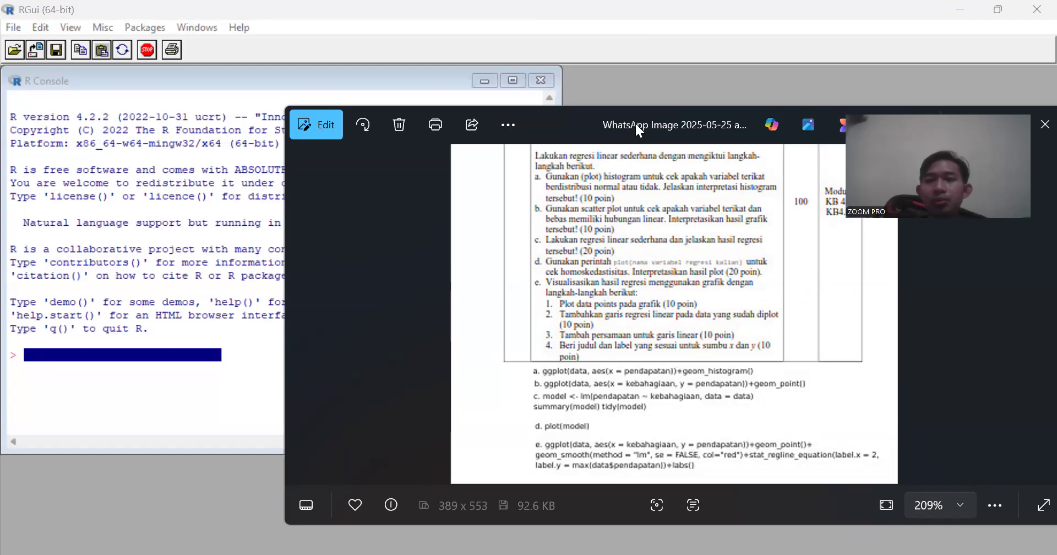
left_click_drag(636, 124, 673, 57)
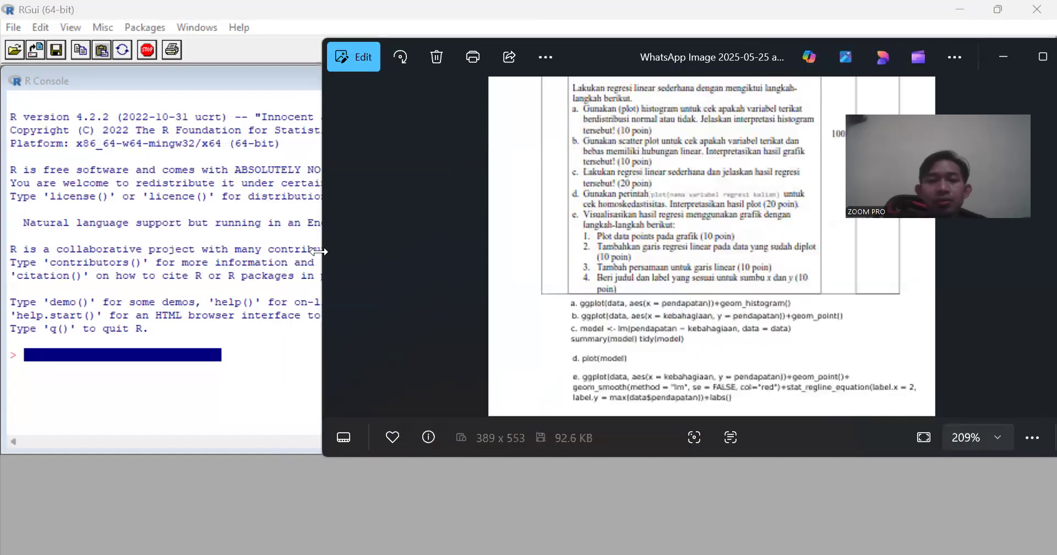
left_click_drag(318, 252, 548, 252)
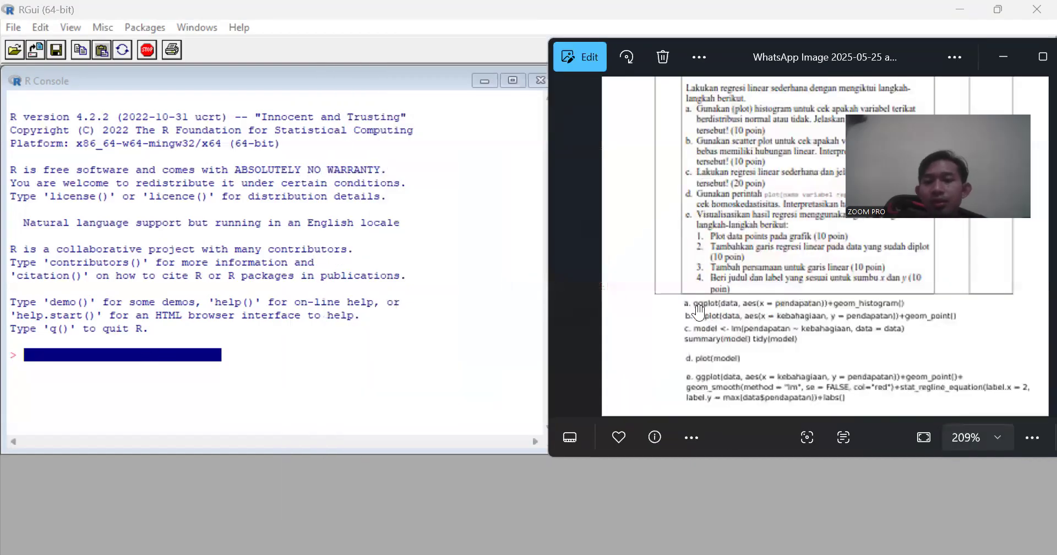
- In the R console, begin a command assigning read.csv("") to data, with the file path left empty
left_click(189, 356)
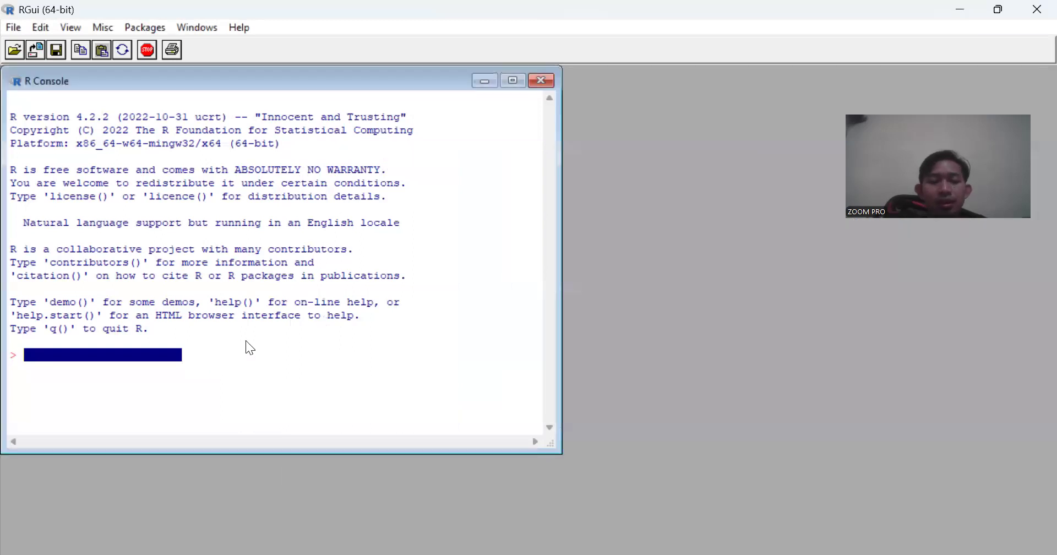
left_click(205, 380)
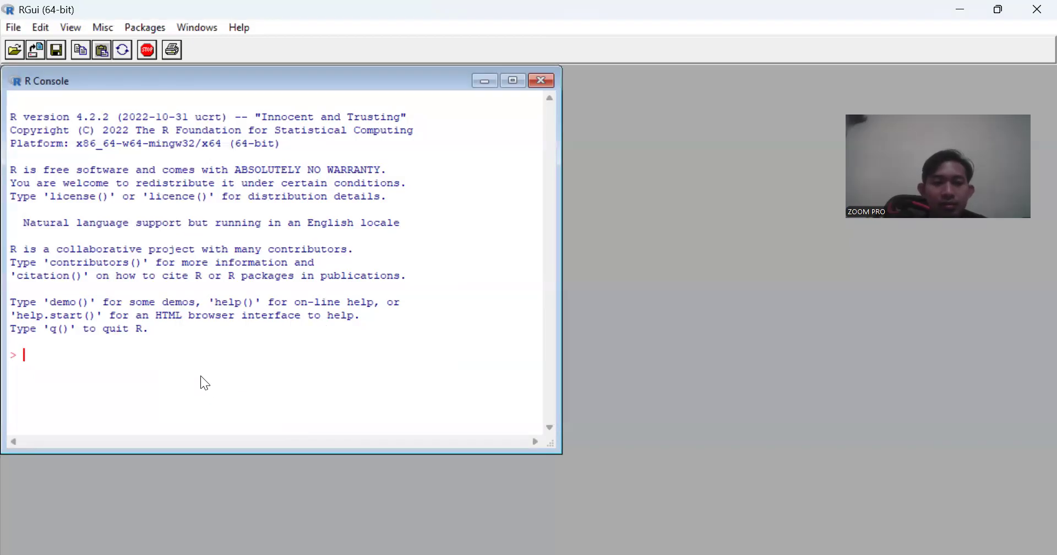
type("datada")
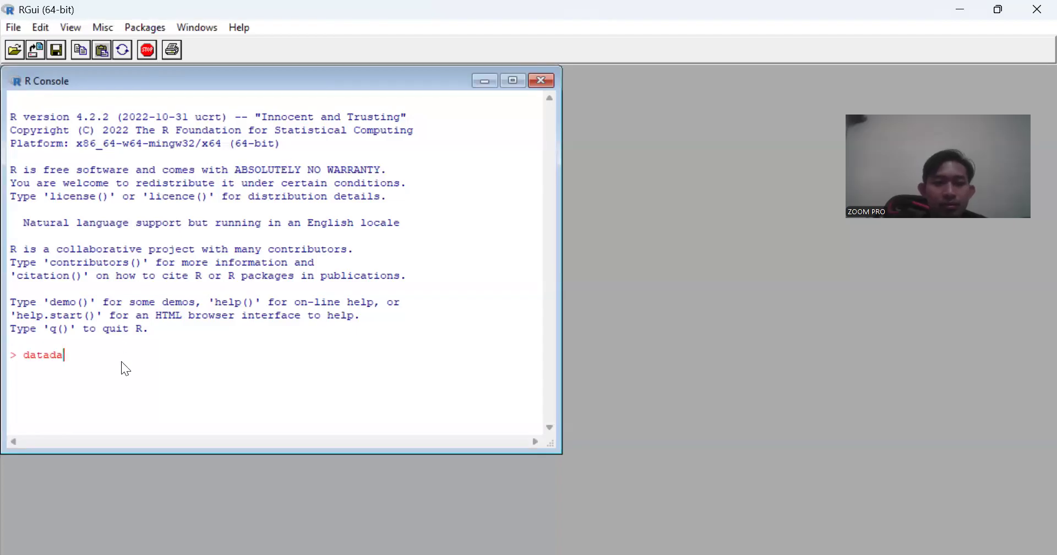
key("BackSpace")
key("BackSpace")
type("<- ()")
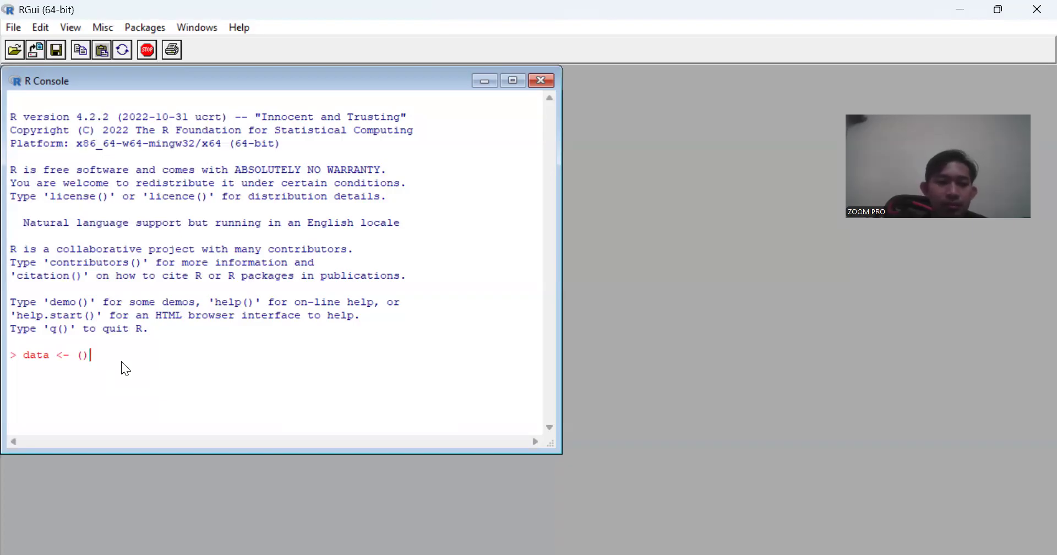
key("Left")
key("Left")
type("read.")
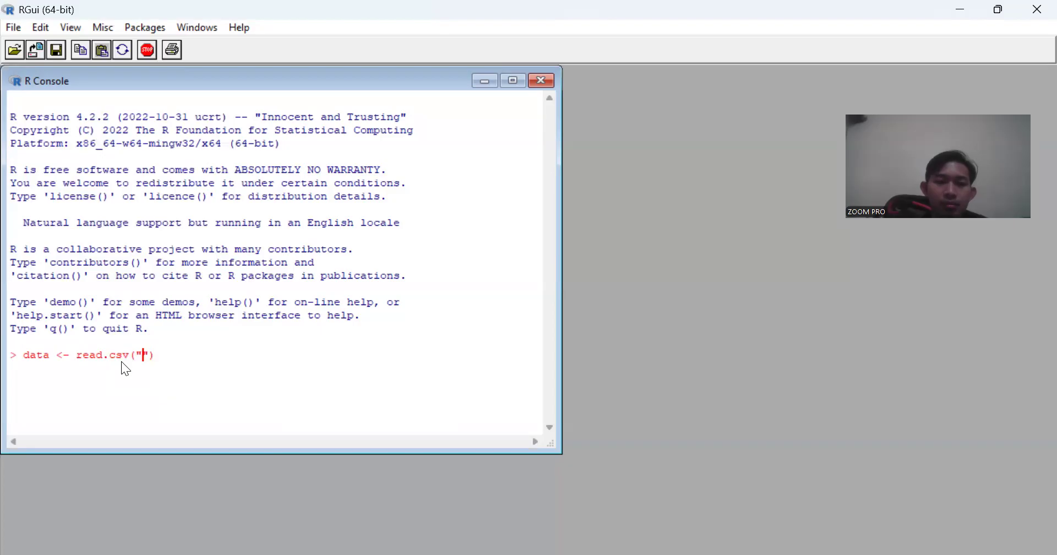
key("ctrl+v")
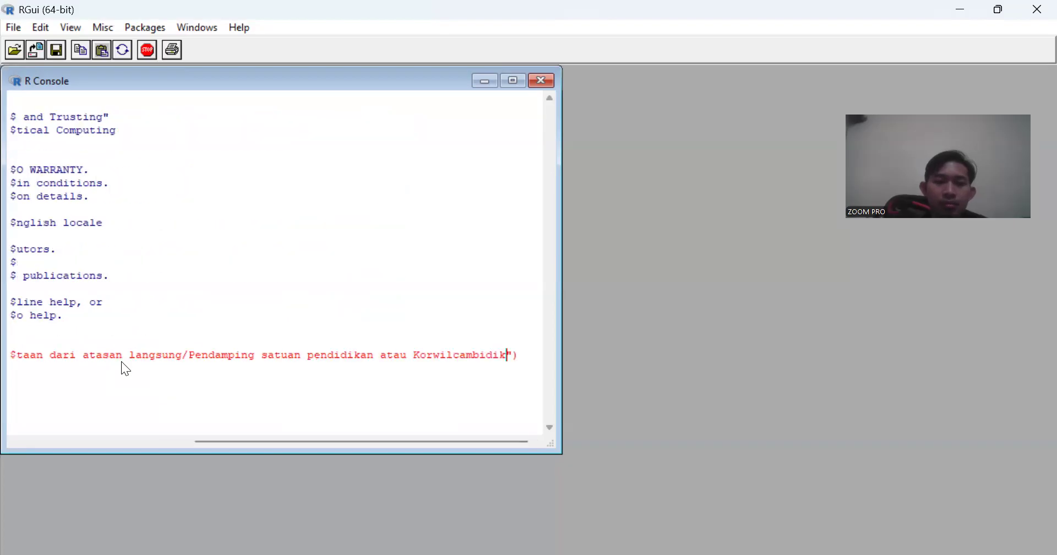
key("BackSpace")
key("BackSpace")
key("BackSpace")
key("BackSpace")
key("BackSpace")
key("BackSpace")
key("BackSpace")
key("BackSpace")
key("BackSpace")
key("BackSpace")
key("BackSpace")
key("BackSpace")
key("BackSpace")
key("BackSpace")
key("BackSpace")
key("BackSpace")
key("BackSpace")
key("BackSpace")
key("BackSpace")
key("BackSpace")
key("BackSpace")
key("BackSpace")
key("BackSpace")
key("BackSpace")
key("BackSpace")
key("BackSpace")
key("BackSpace")
key("BackSpace")
key("BackSpace")
key("BackSpace")
key("BackSpace")
key("BackSpace")
key("BackSpace")
key("BackSpace")
key("BackSpace")
key("BackSpace")
key("BackSpace")
key("BackSpace")
key("BackSpace")
key("BackSpace")
key("BackSpace")
key("BackSpace")
key("BackSpace")
key("BackSpace")
key("BackSpace")
key("BackSpace")
key("BackSpace")
key("BackSpace")
key("BackSpace")
key("BackSpace")
key("BackSpace")
key("BackSpace")
key("BackSpace")
key("BackSpace")
key("BackSpace")
key("BackSpace")
key("BackSpace")
key("BackSpace")
key("BackSpace")
key("BackSpace")
type("\"")
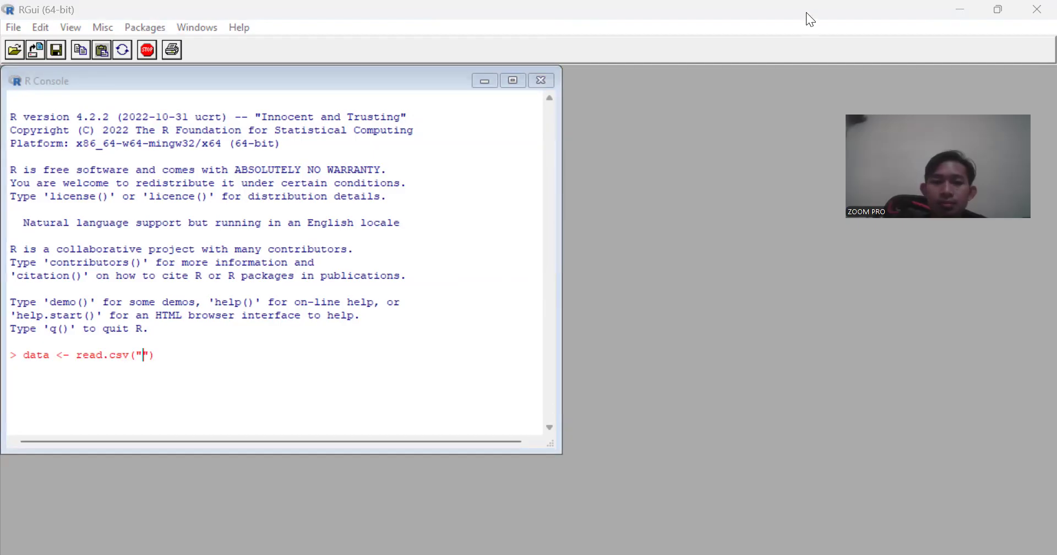
- Fill the read.csv path with the copied Downloads folder path plus \data.pendapatan.csv, and run the command
left_click(141, 354)
right_click(141, 354)
left_click(164, 383)
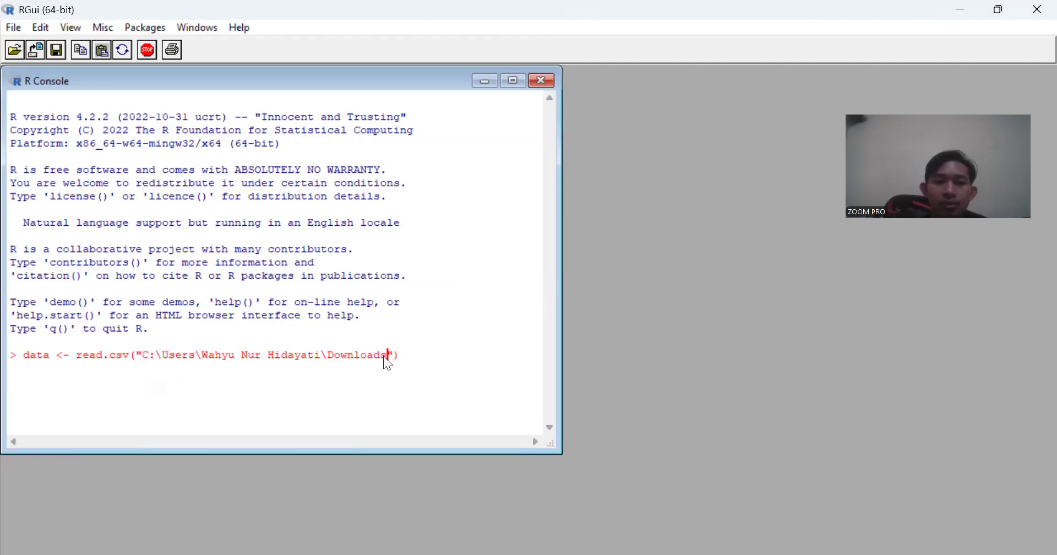
type("\\data.pendapatan.csv")
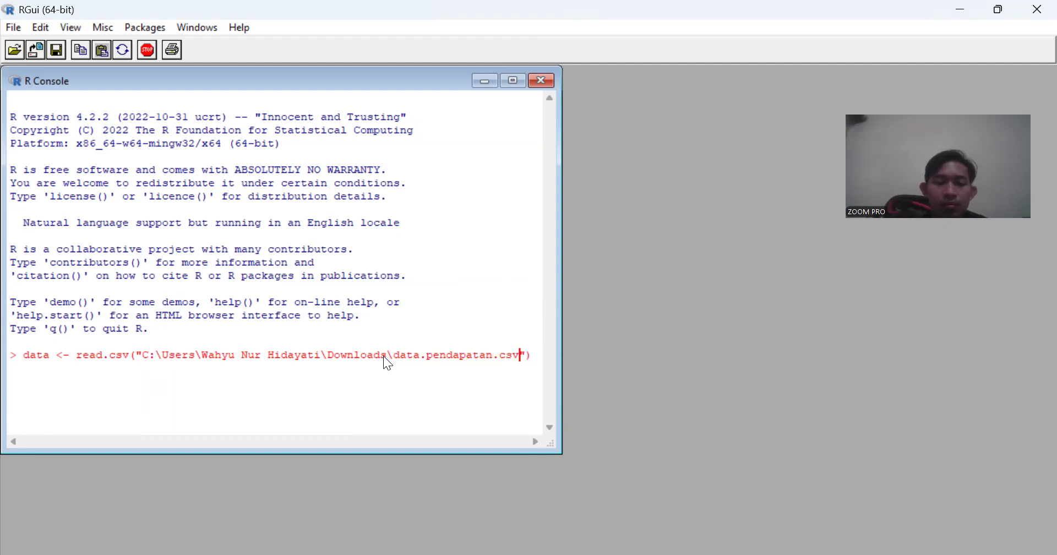
key("Return")
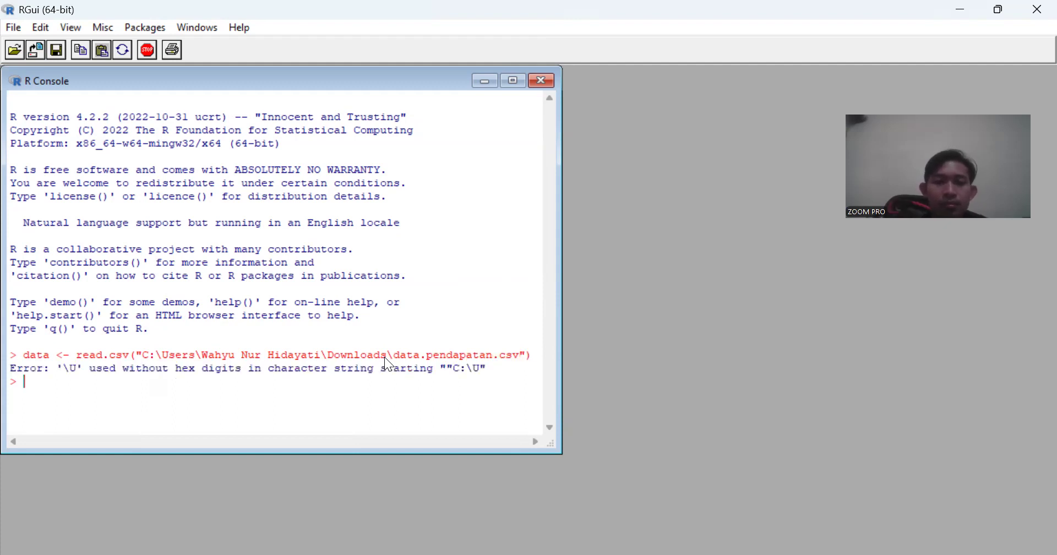
- Recall the read.csv command, replace every backslash in the file path with a forward slash, and run it
key("Up")
key("Left")
key("Left")
key("Left")
key("Left")
key("Left")
key("Left")
key("Left")
key("Left")
key("Left")
key("Left")
key("Left")
key("Left")
key("Left")
key("Left")
key("Left")
key("Left")
key("Left")
key("Left")
key("Left")
key("Left")
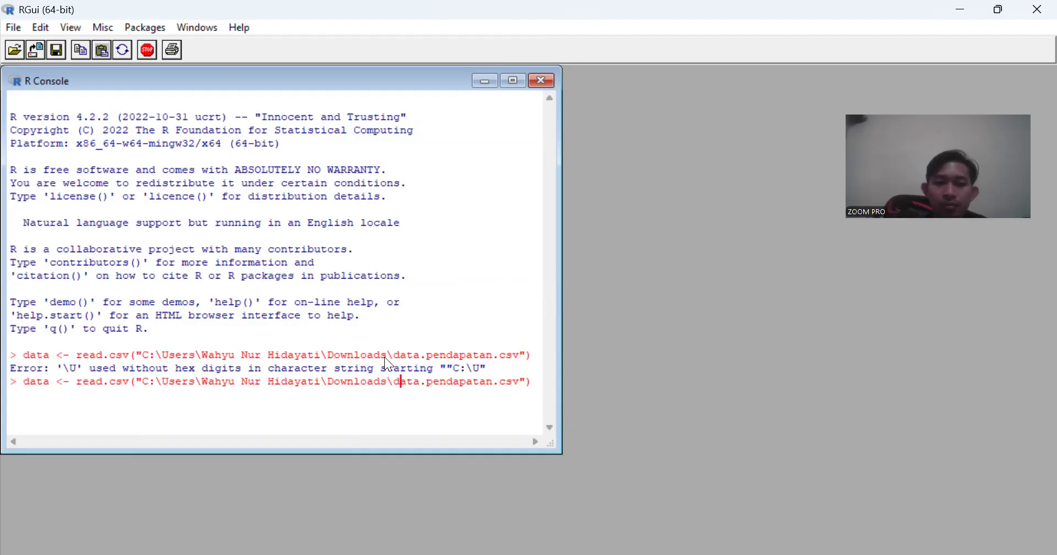
key("Delete")
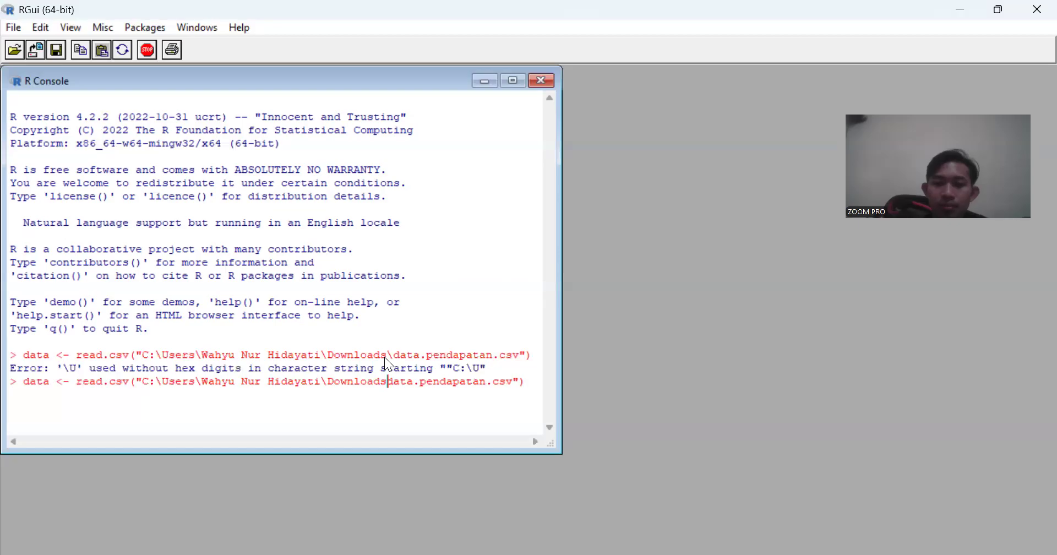
type("/")
key("Left")
key("Left")
key("Left")
key("Left")
key("Left")
key("Left")
key("BackSpace")
type("/")
key("Left")
key("Left")
key("Left")
key("Left")
key("Left")
key("Left")
key("Left")
key("Left")
key("Left")
key("Left")
key("Left")
key("Left")
key("Left")
key("Left")
key("Left")
key("Left")
key("Left")
key("Left")
key("Left")
key("Left")
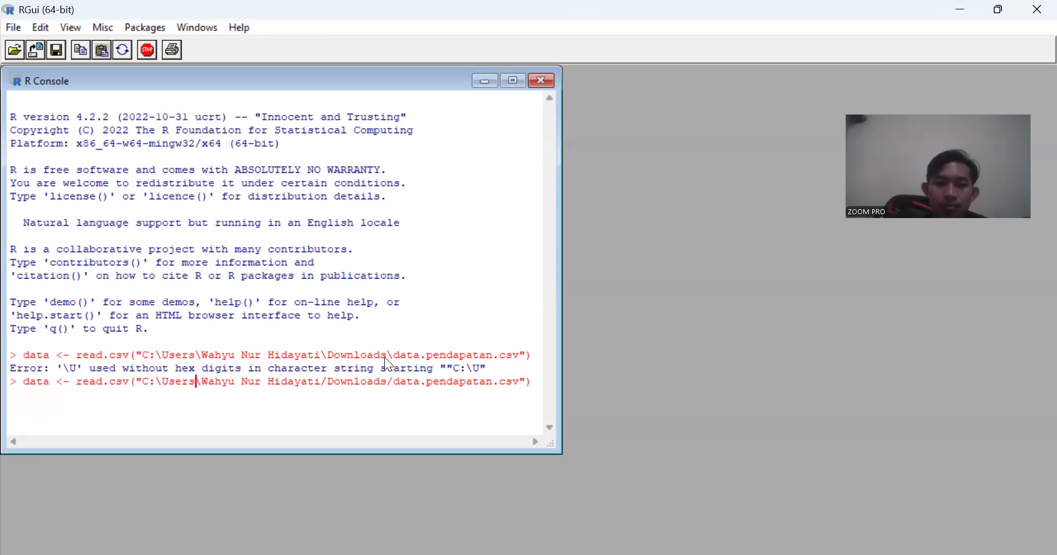
key("Left")
key("Left")
key("Left")
key("Left")
key("Left")
key("BackSpace")
type("/")
key("Return")
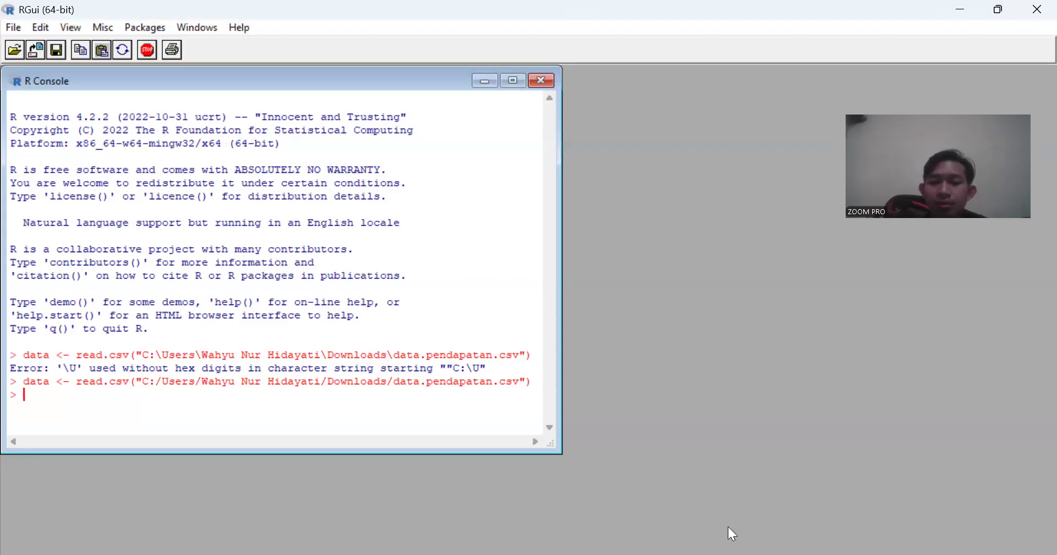
- Consult the assignment image and enter ggplot(data, aes(x=pendapatan)) in the R console without running it
key("alt+Tab")
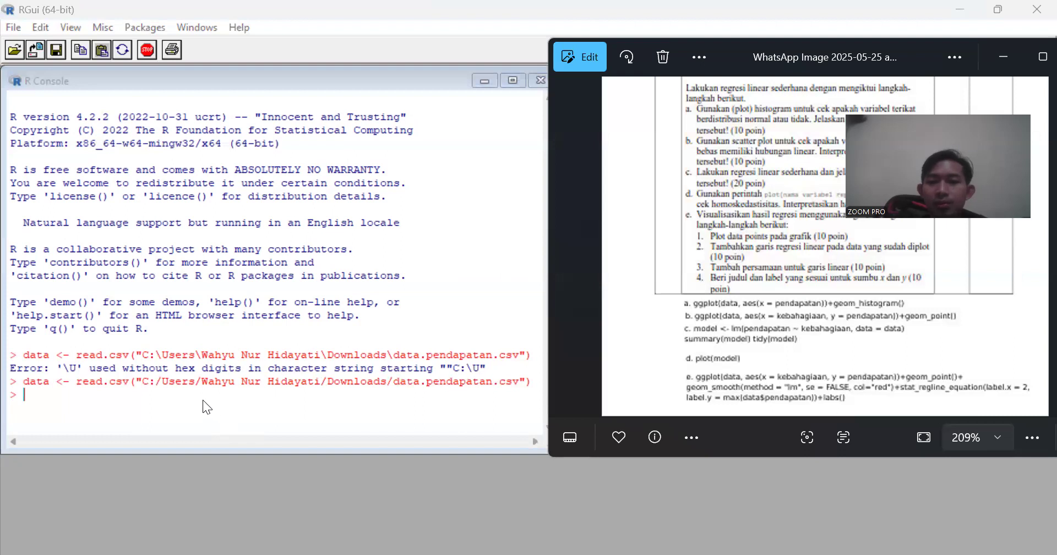
left_click(174, 397)
type("ggpl")
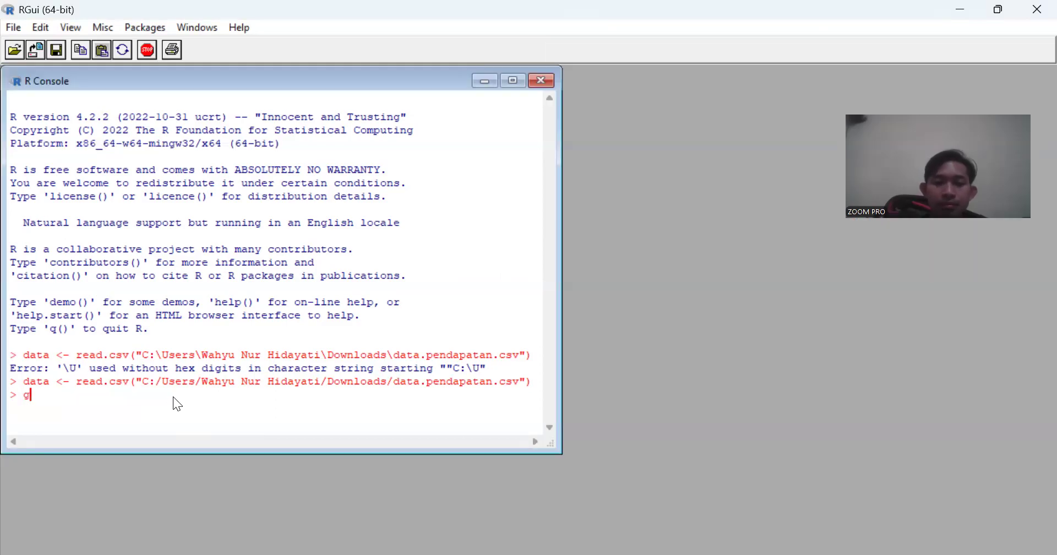
type("ot()")
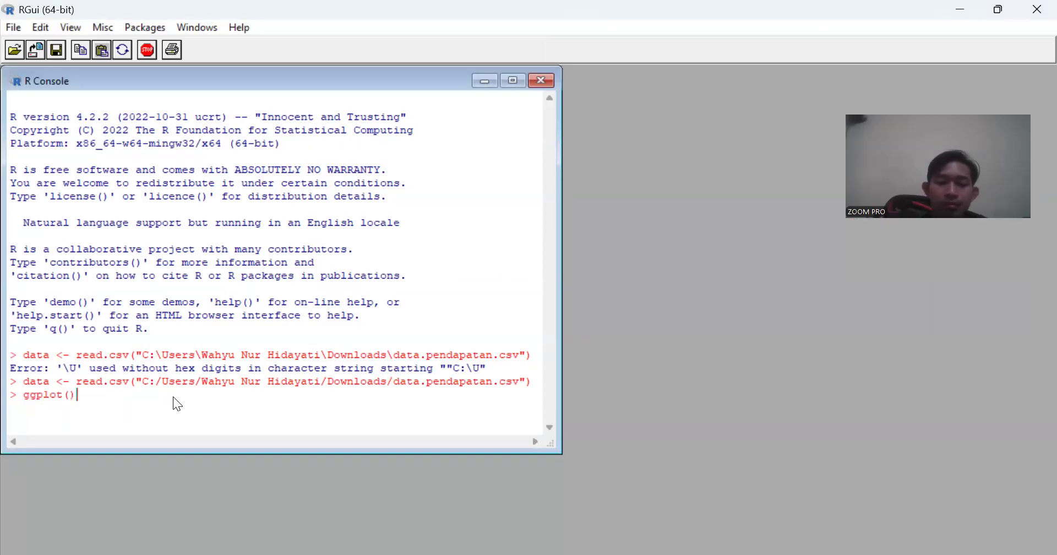
key("Left")
type("data, aes()")
key("Left")
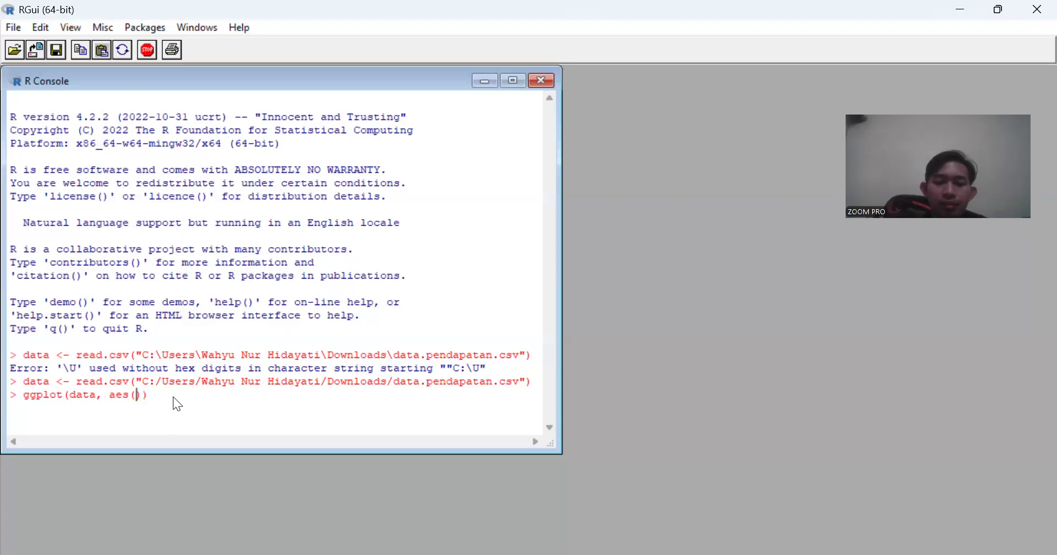
type("x=")
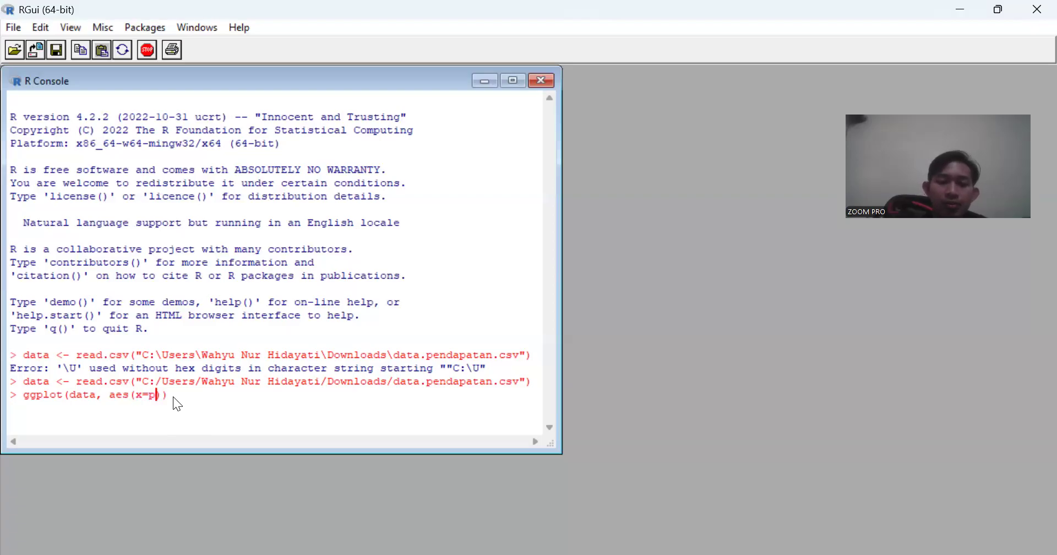
type("pendapatan")
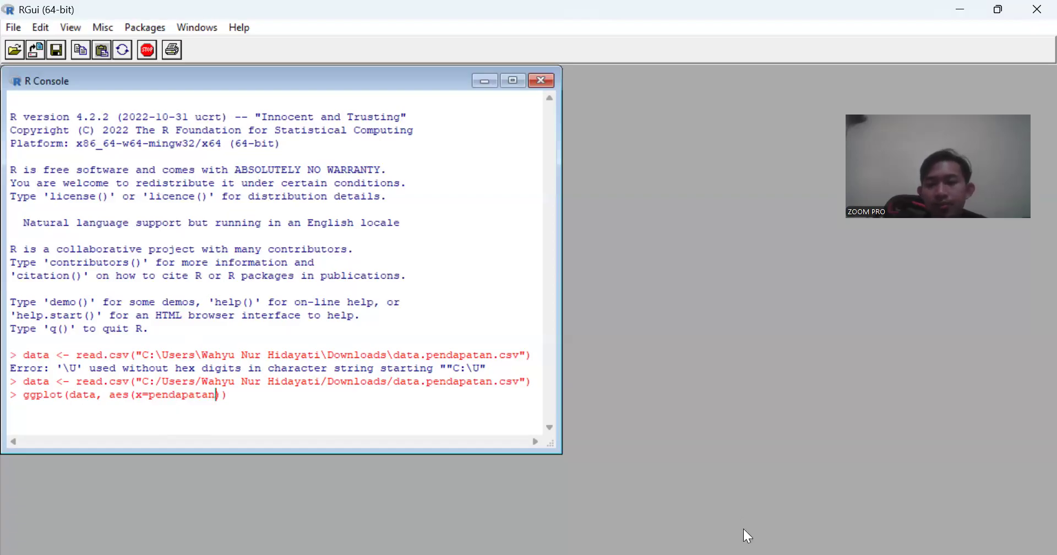
- Check the sample command for task a, append +geom_histogram() to the ggplot command, and run it
key("alt+Tab")
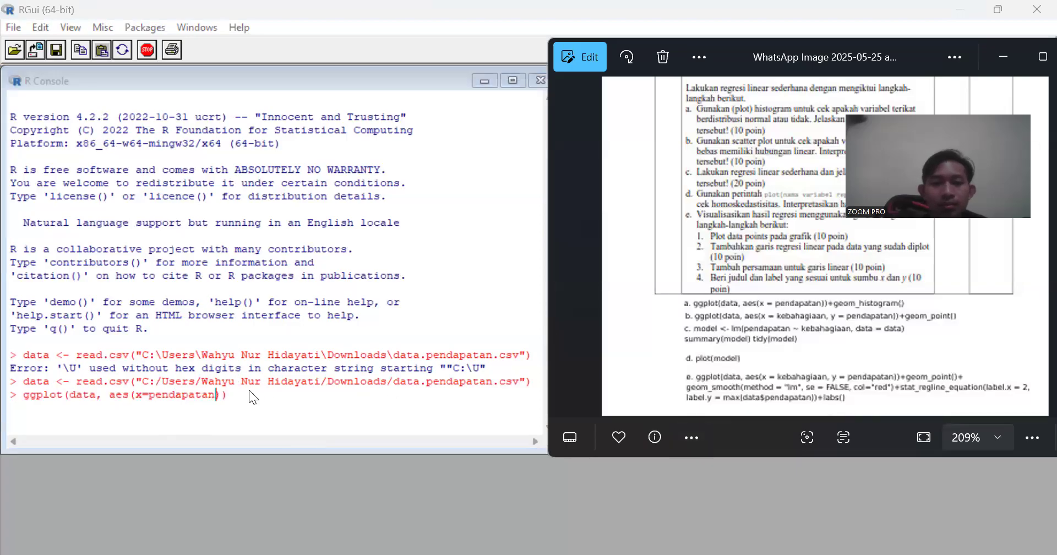
left_click_drag(249, 395, 226, 396)
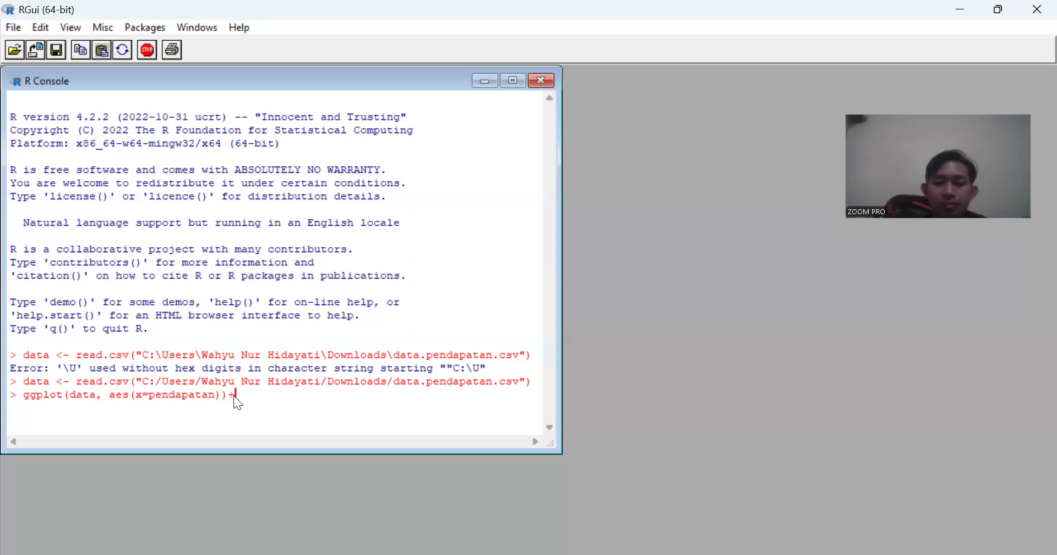
type("+geom_histogram()")
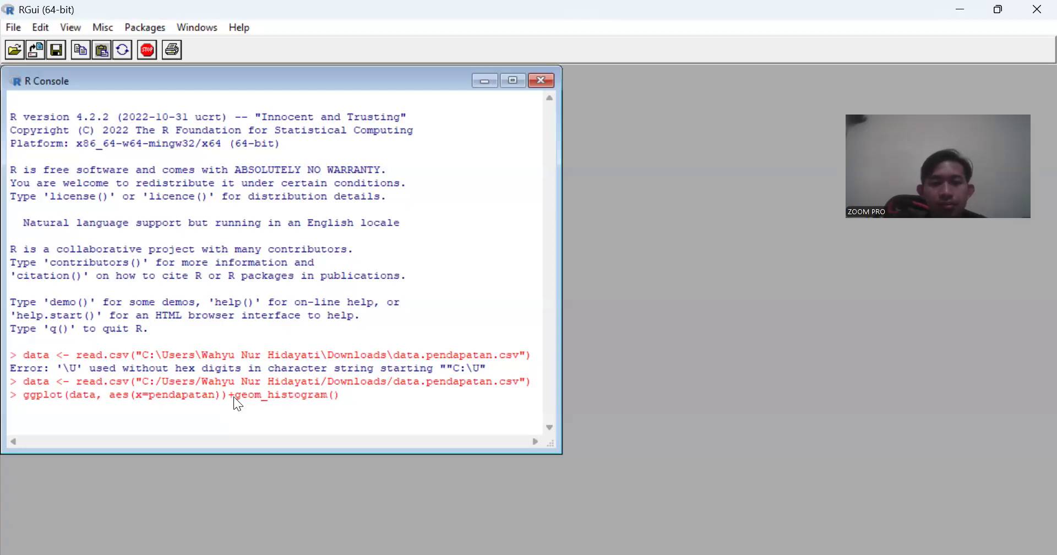
key("Return")
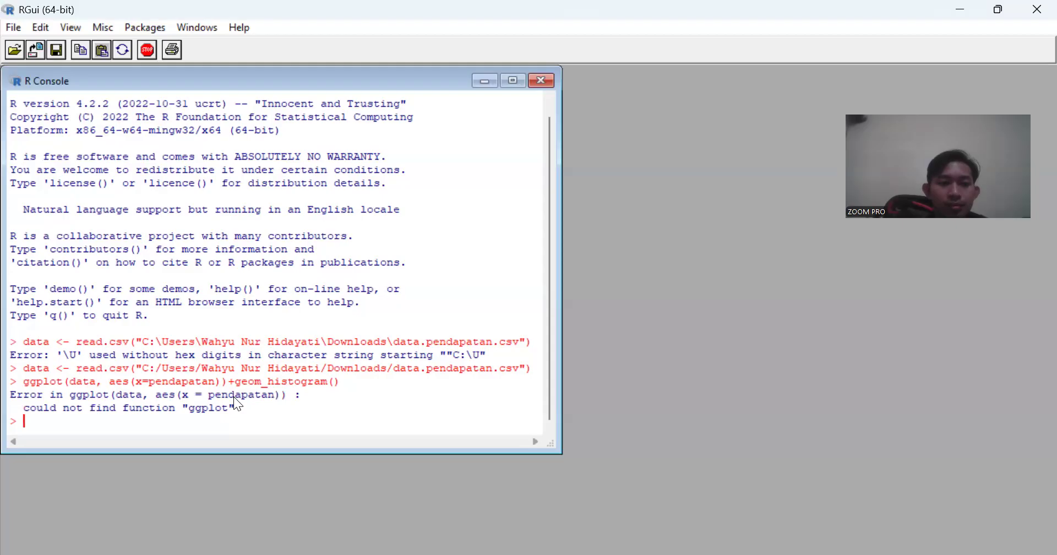
- Load the ggplot2 package by running library(ggplot2) in the R console
type("libra")
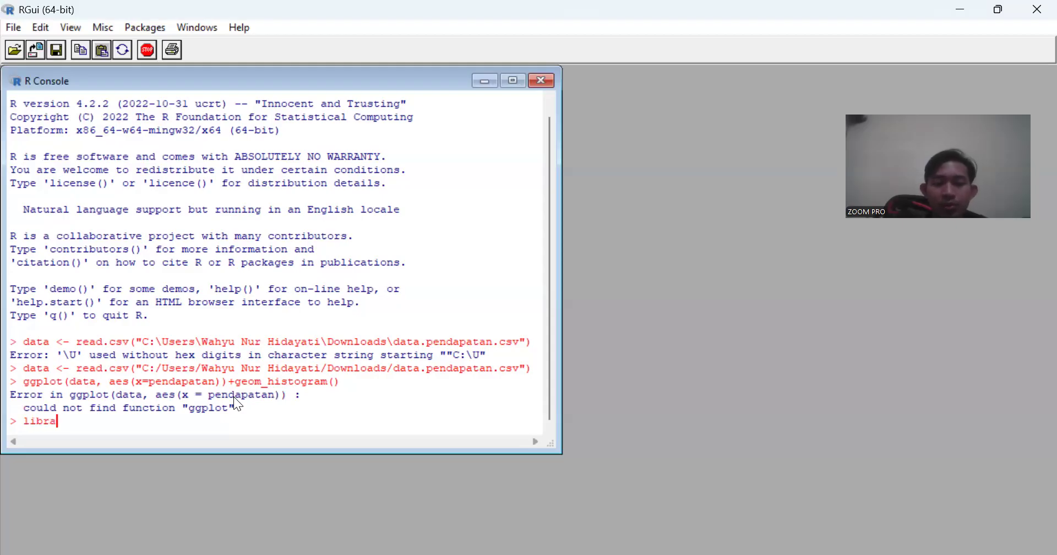
type("ry()")
key("Left")
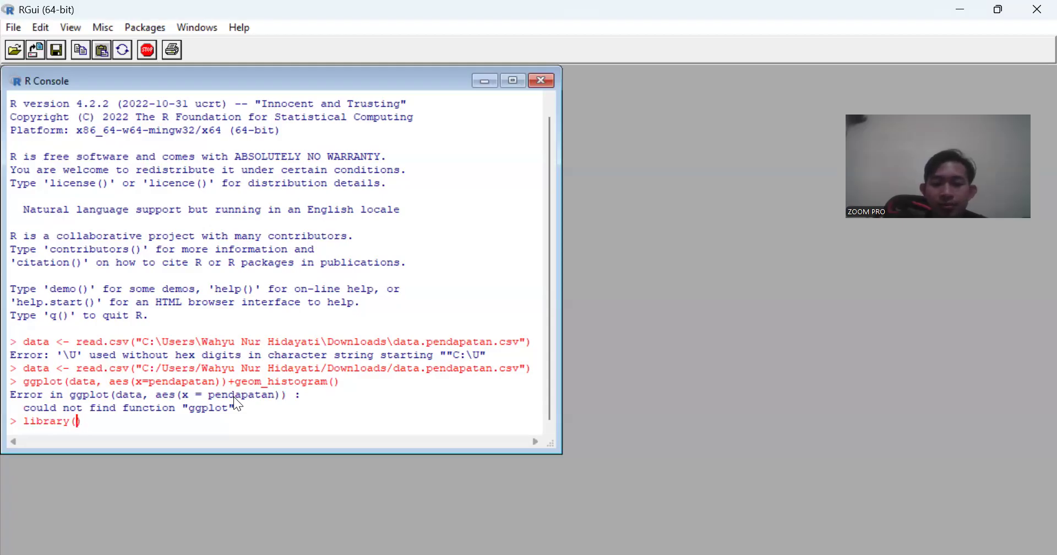
type("ggplot2")
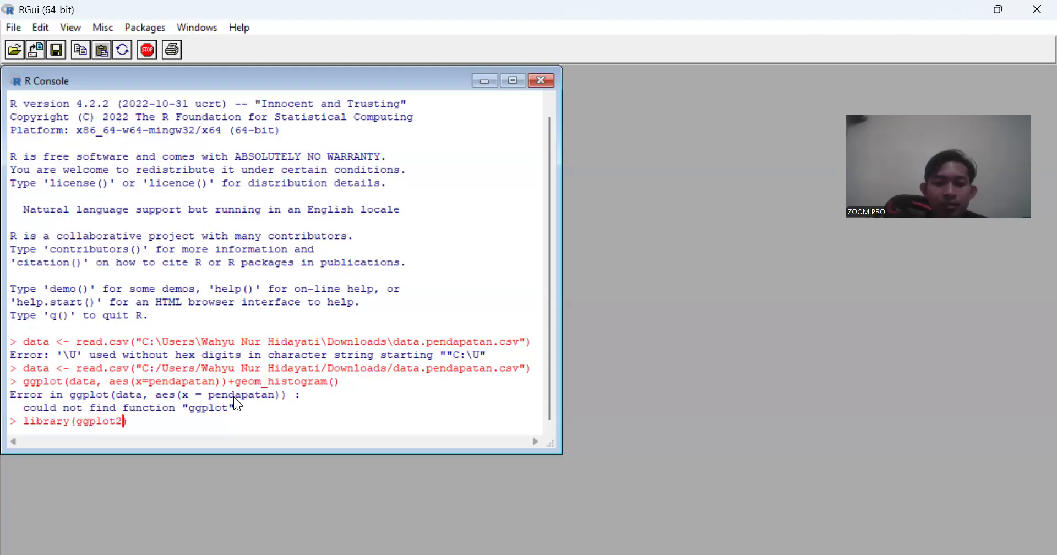
key("Return")
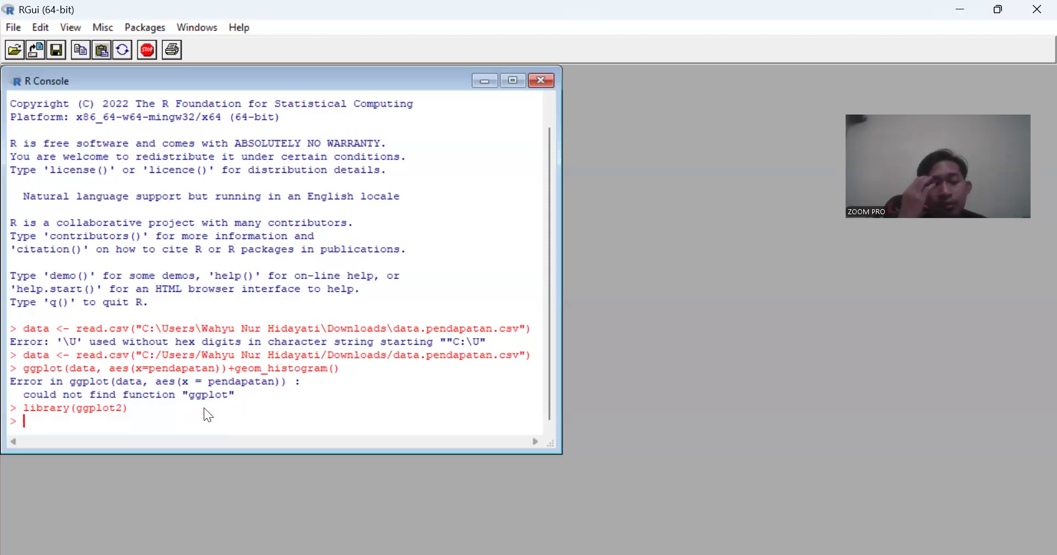
- Recall the ggplot(data, aes(x=pendapatan))+geom_histogram() command and run it again
key("Up")
key("Up")
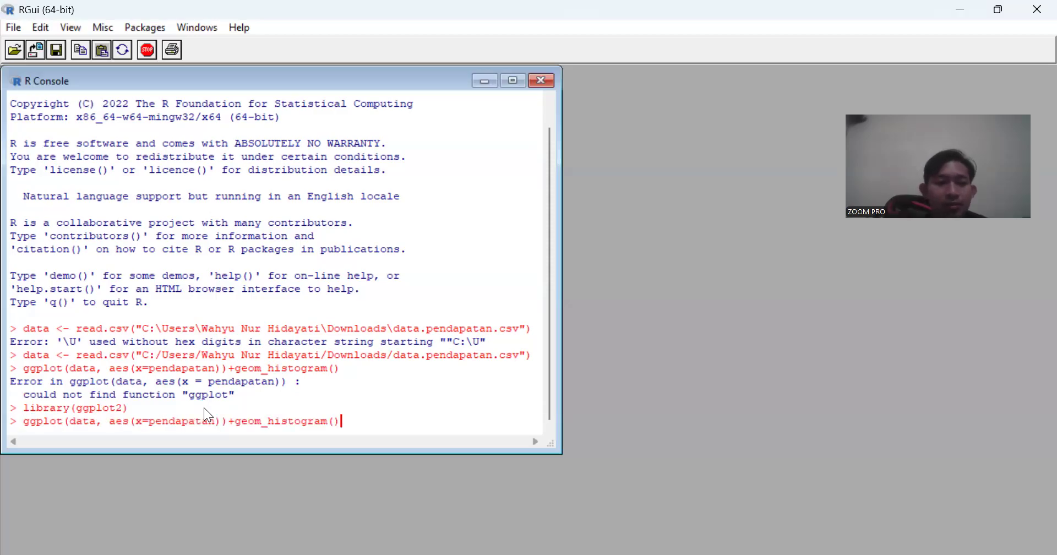
key("Return")
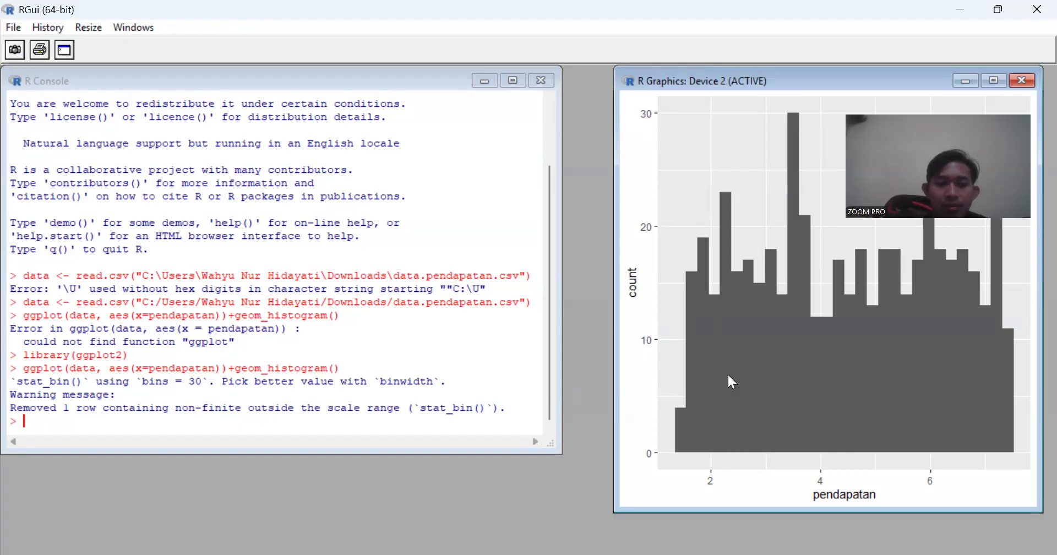
- Recall the histogram command, add the argument col=white inside geom_histogram(), and run it
left_click(485, 415)
key("Up")
key("Up")
key("Down")
key("Left")
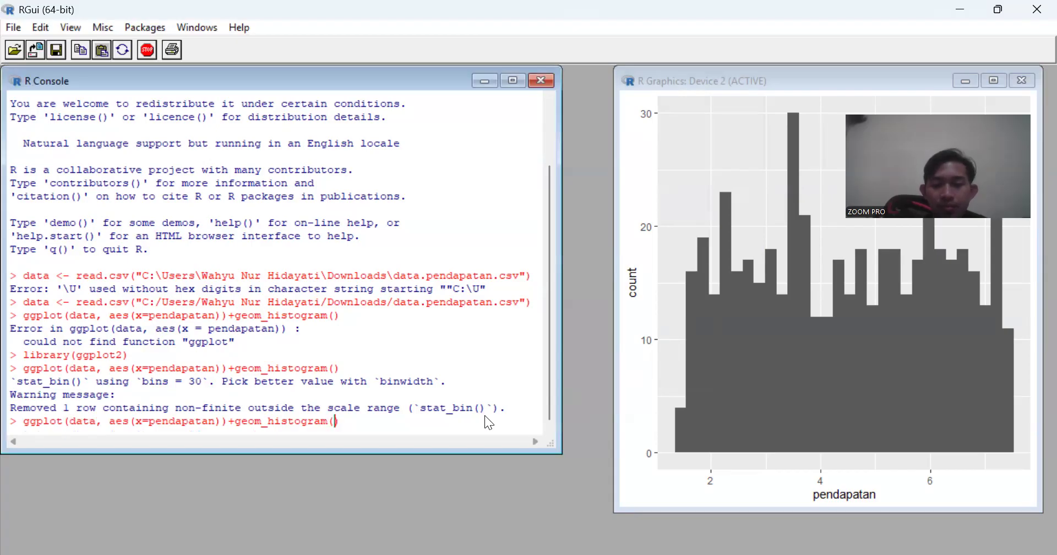
type("col=whi")
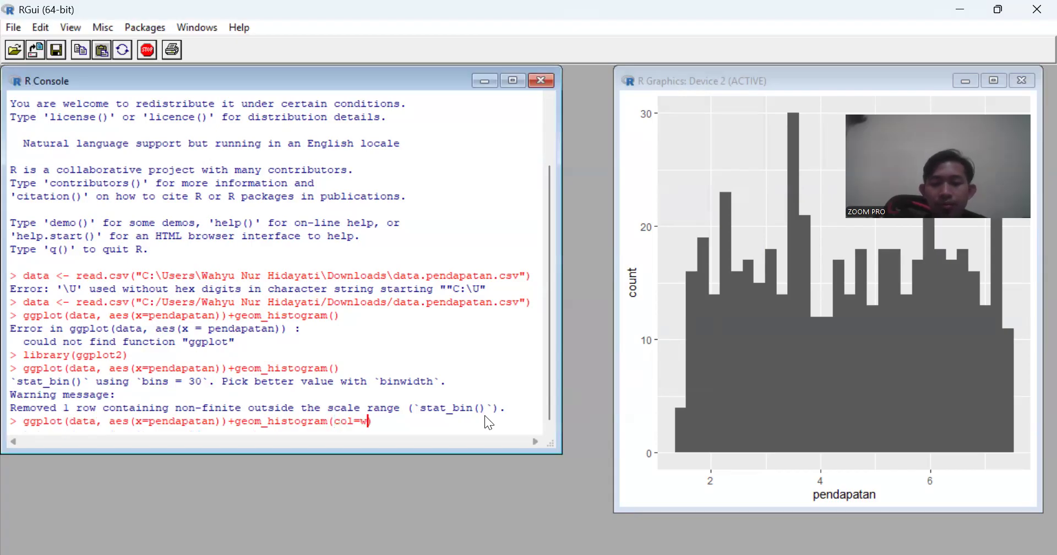
type("te")
key("Return")
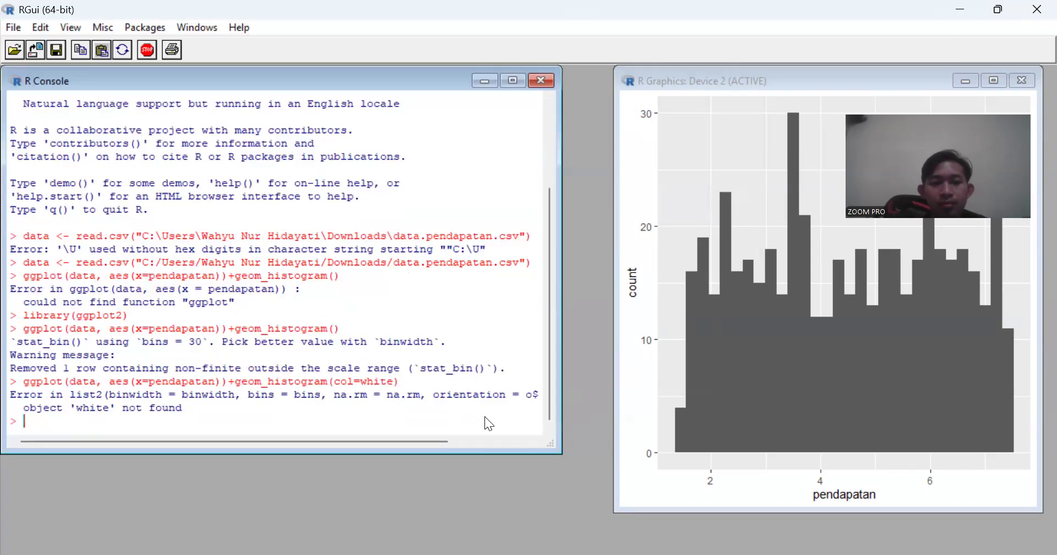
- Put quotation marks around white in the recalled histogram command so it reads col="white", and run it
key("Up")
key("Left")
type("\"")
key("Left")
key("Left")
key("Left")
key("Left")
key("Left")
key("Left")
type("\"")
key("Return")
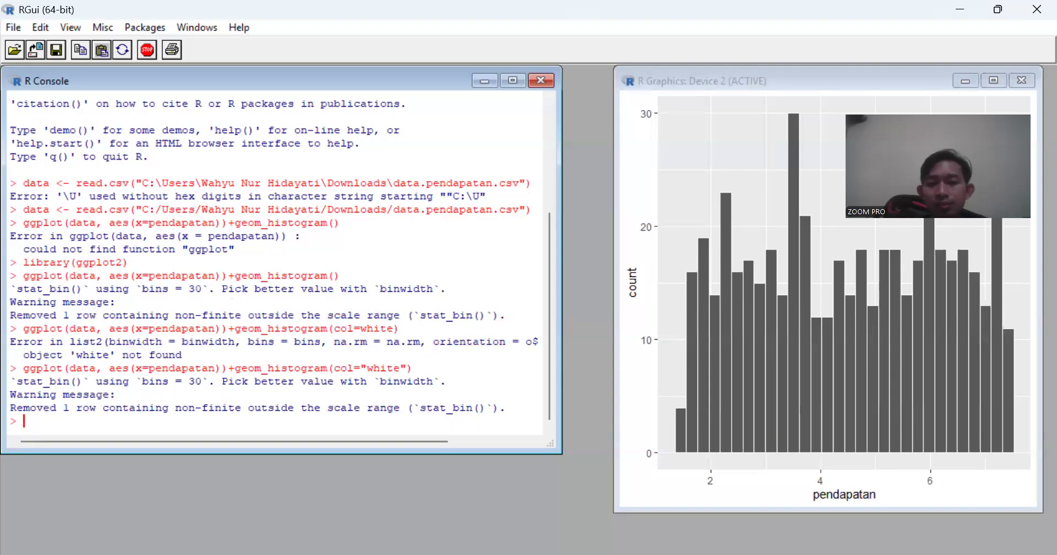
- Switch to the assignment image, read task a alongside the histogram, and check the sample command for task b
key("alt+Tab")
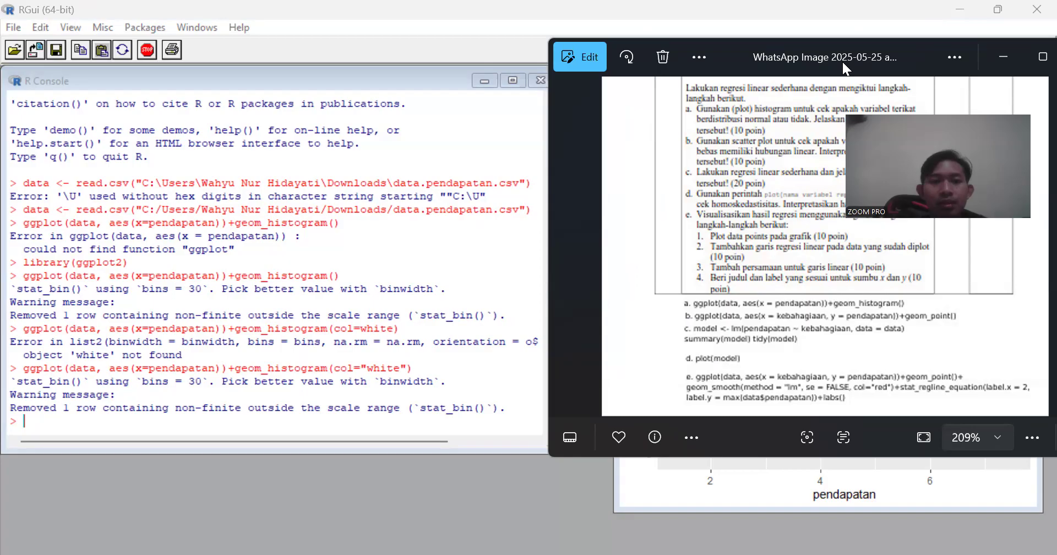
left_click_drag(843, 62, 581, 150)
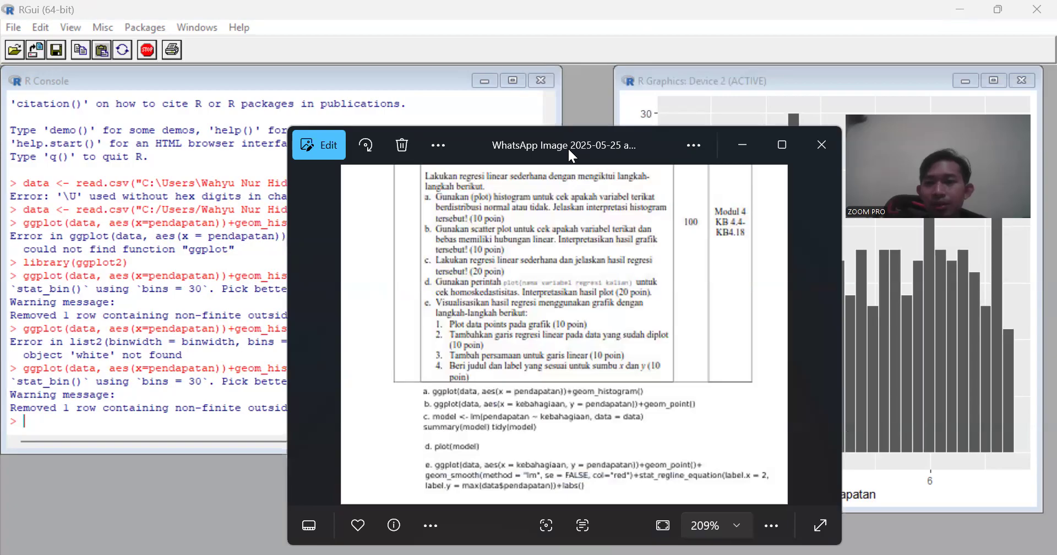
left_click_drag(569, 150, 321, 126)
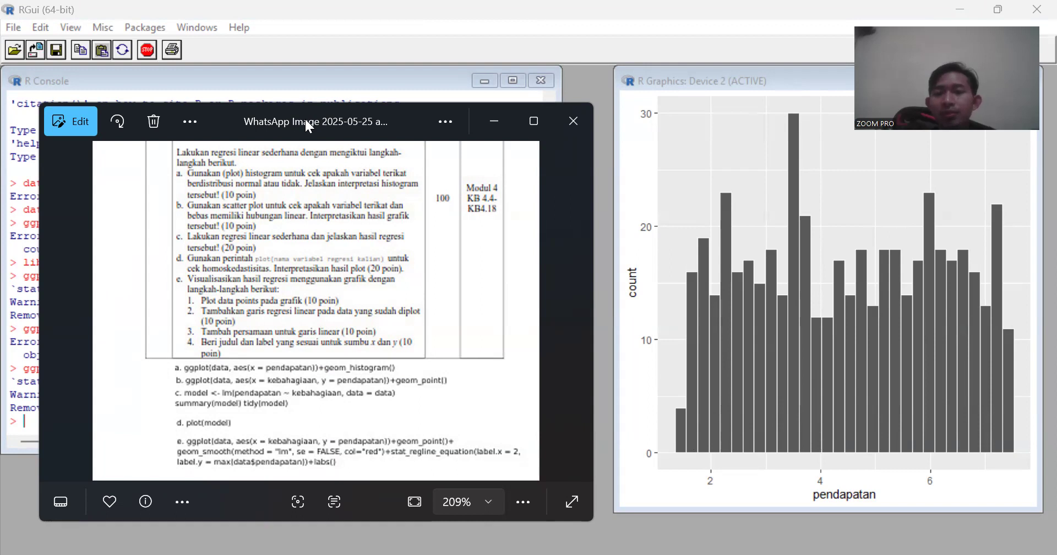
left_click_drag(306, 120, 785, 102)
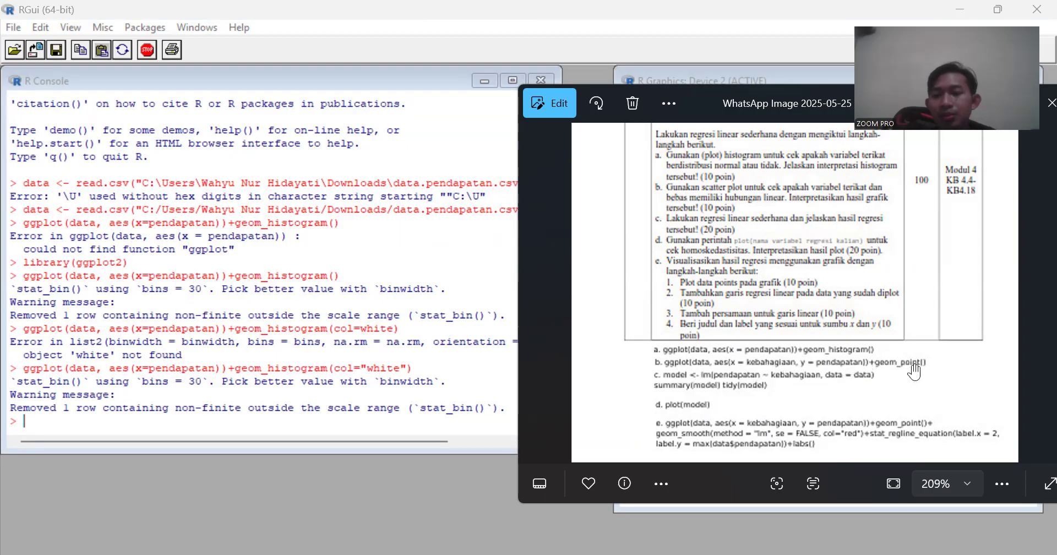
- Recall the histogram command in the R console and change its aesthetics to aes(x=kebahagiaan, y=pendapatan)
left_click(244, 417)
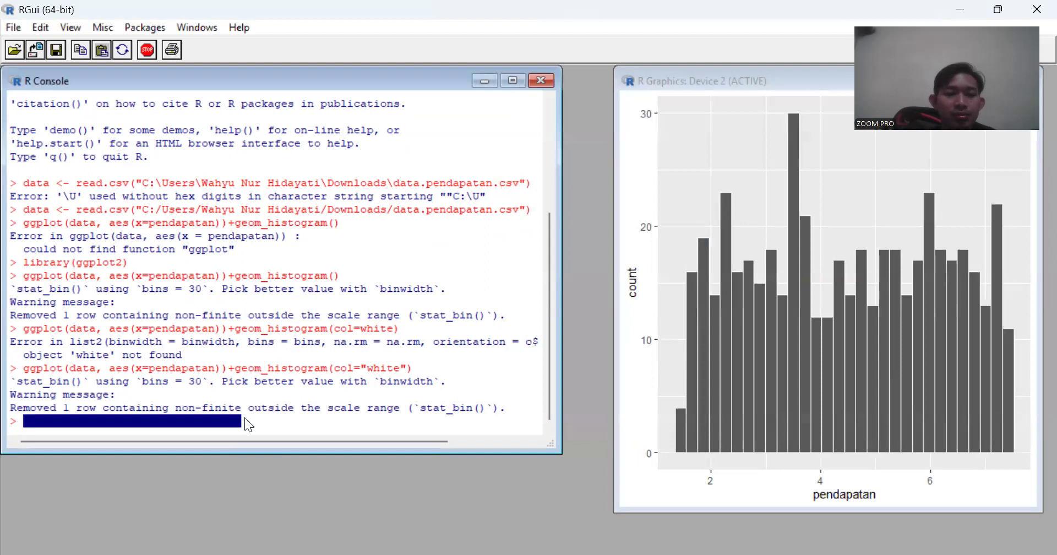
key("Up")
key("BackSpace")
key("Left")
key("Left")
key("Left")
key("Left")
key("Left")
key("Left")
key("Left")
key("Left")
key("Left")
key("Left")
key("Left")
key("Left")
key("Left")
key("Left")
key("Left")
key("Left")
key("Left")
key("Left")
key("Left")
key("Left")
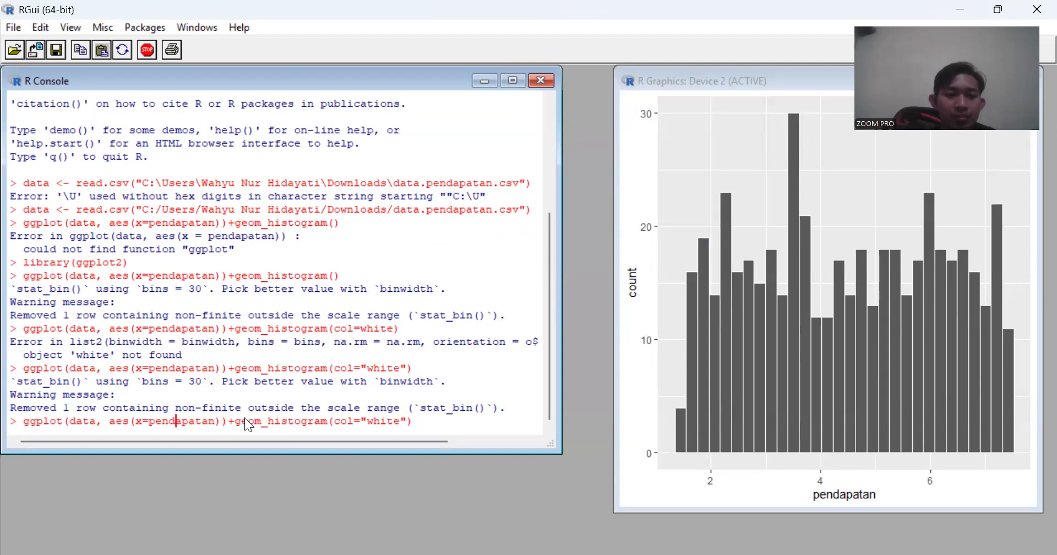
key("Left")
key("Left")
key("Left")
key("Left")
key("Delete")
key("Delete")
key("Delete")
key("Delete")
key("Delete")
key("Delete")
key("Delete")
key("Delete")
key("Delete")
key("Delete")
type("kebahagiaan, y=")
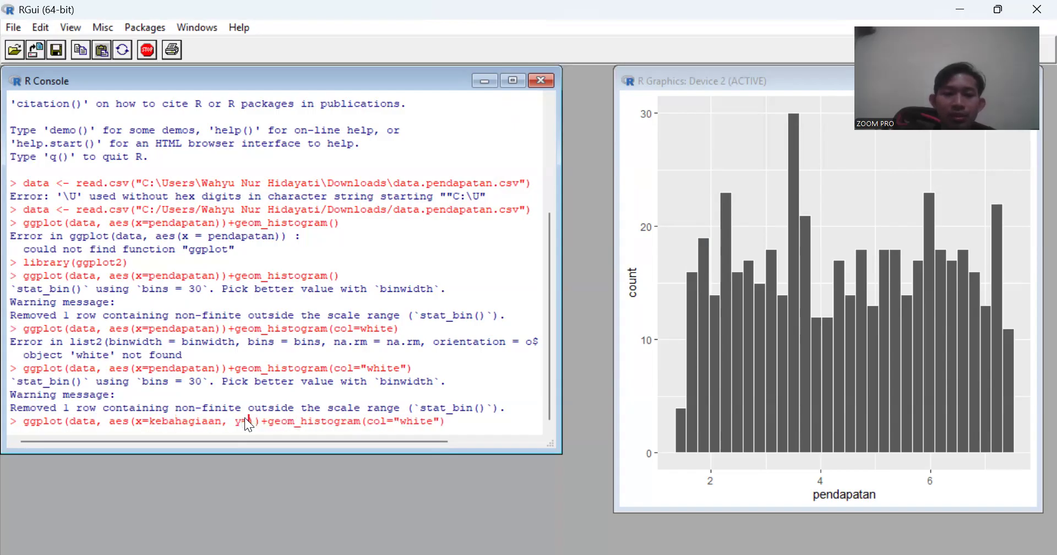
type("pendapatan")
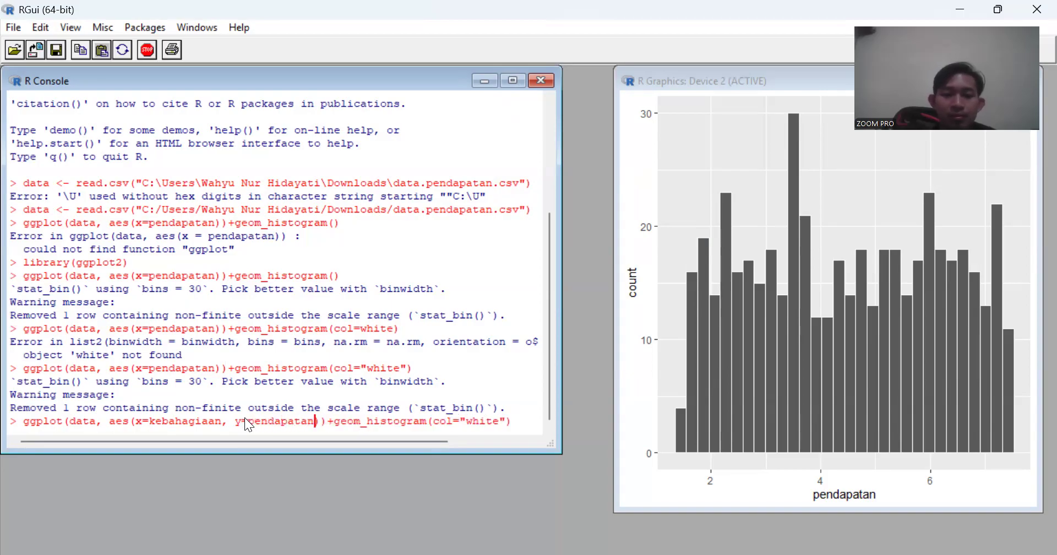
- Replace geom_histogram with geom_point in the command, keeping col="white", and run it
key("Right")
key("Right")
key("Right")
key("Right")
key("Delete")
key("Delete")
key("Delete")
key("Delete")
key("Delete")
key("Delete")
key("Delete")
key("Delete")
key("Delete")
type("point")
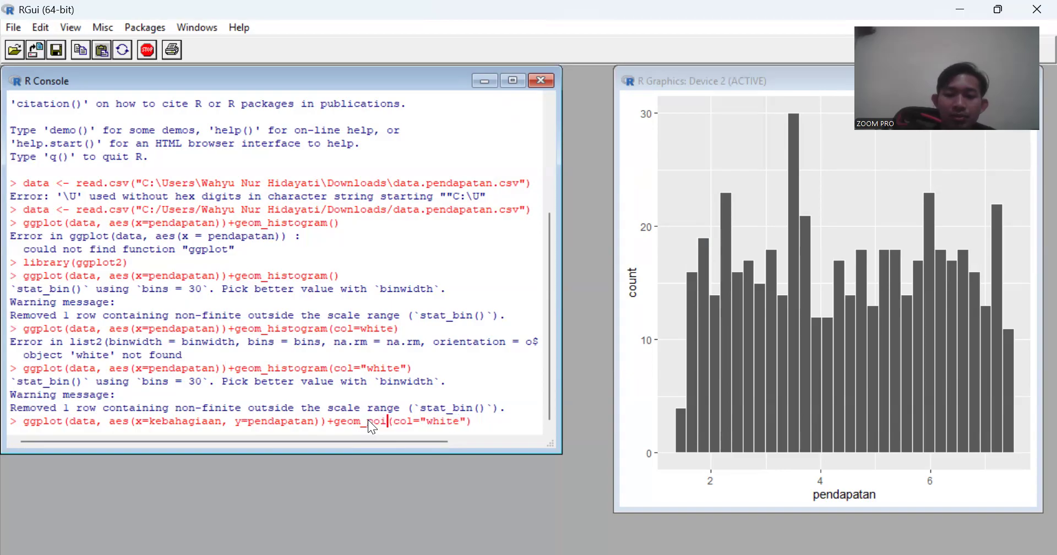
key("Return")
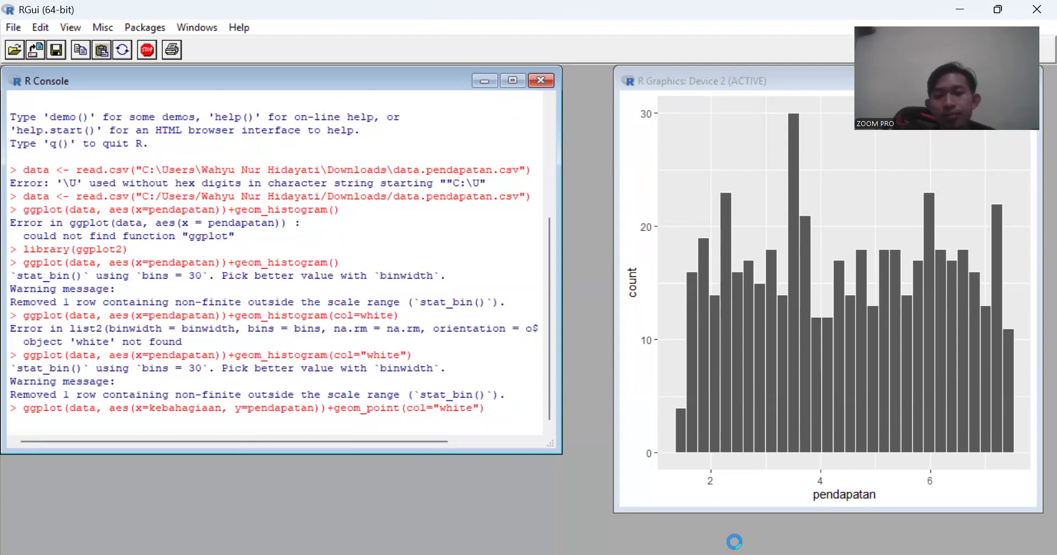
- Check the sample command for task b, remove col="white" from geom_point in the recalled command, and run it
key("alt+Tab")
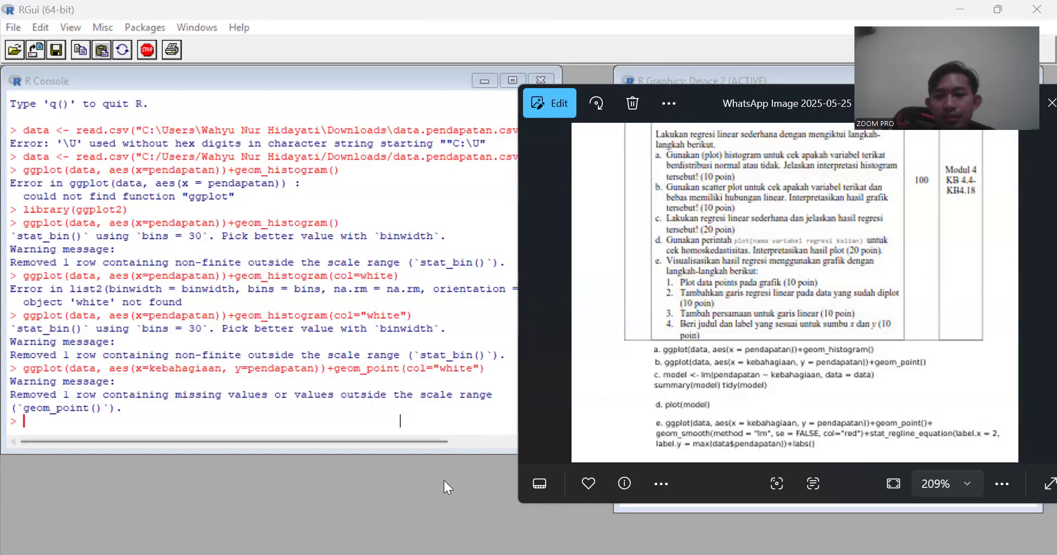
key("alt+Tab")
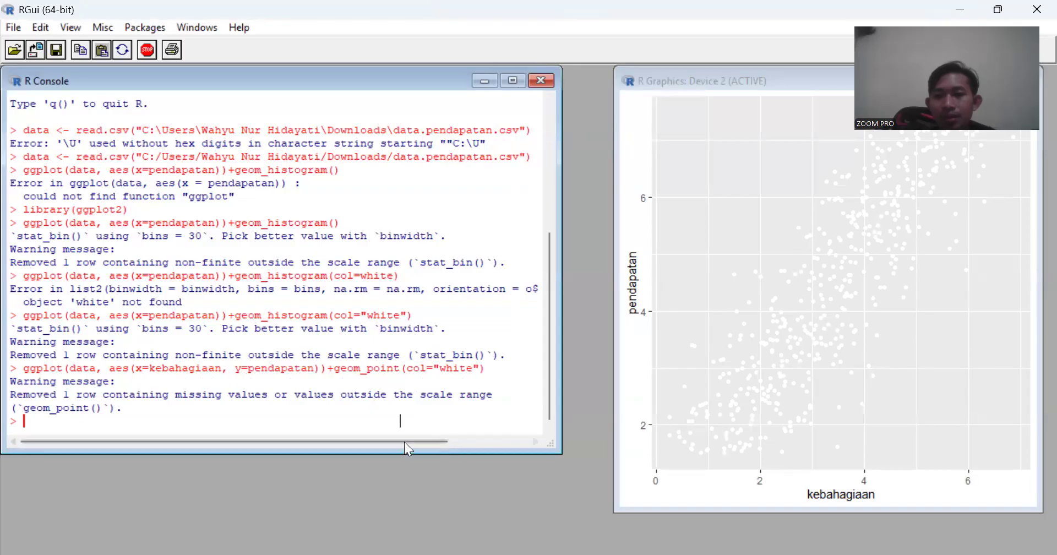
key("Up")
key("Left")
key("Left")
key("Left")
key("Left")
key("Left")
key("Left")
key("Left")
key("Left")
key("Left")
key("Left")
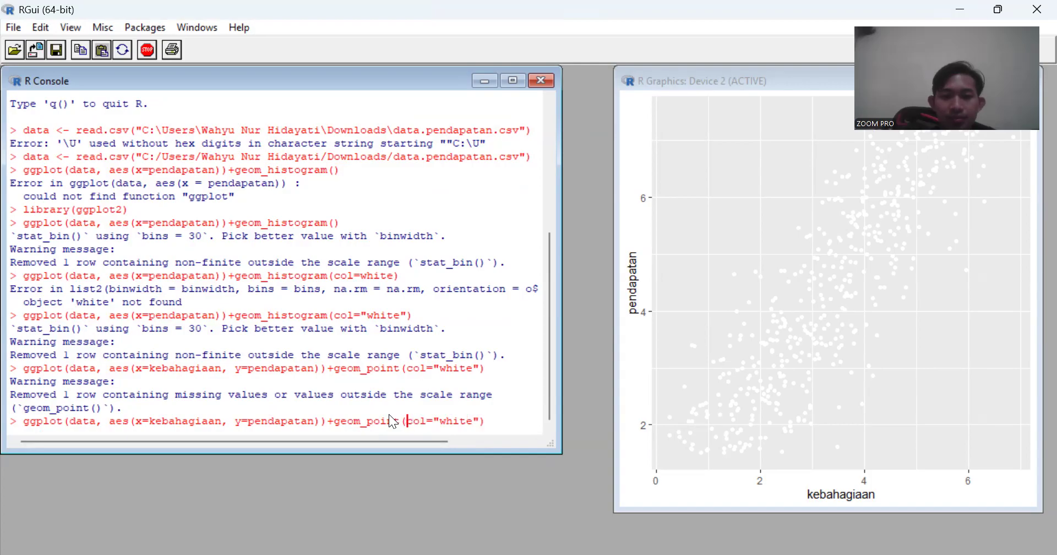
key("Delete")
key("Delete")
key("Delete")
key("Delete")
key("Delete")
key("Delete")
key("Delete")
key("Delete")
key("Delete")
key("Delete")
key("Delete")
key("Return")
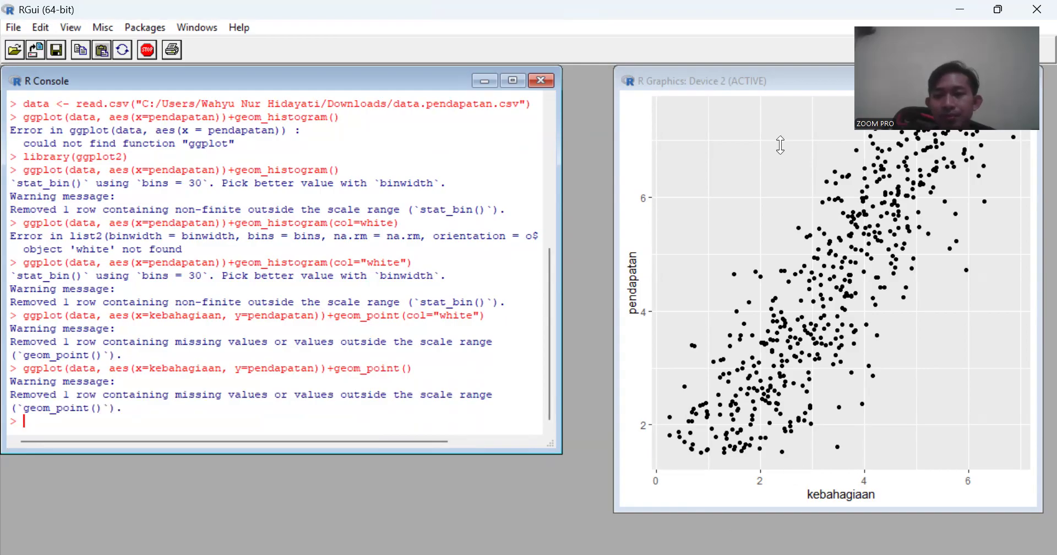
- Switch to the assignment image, read task b beside the scatter plot, and uncover the console to view task c
key("alt+Tab")
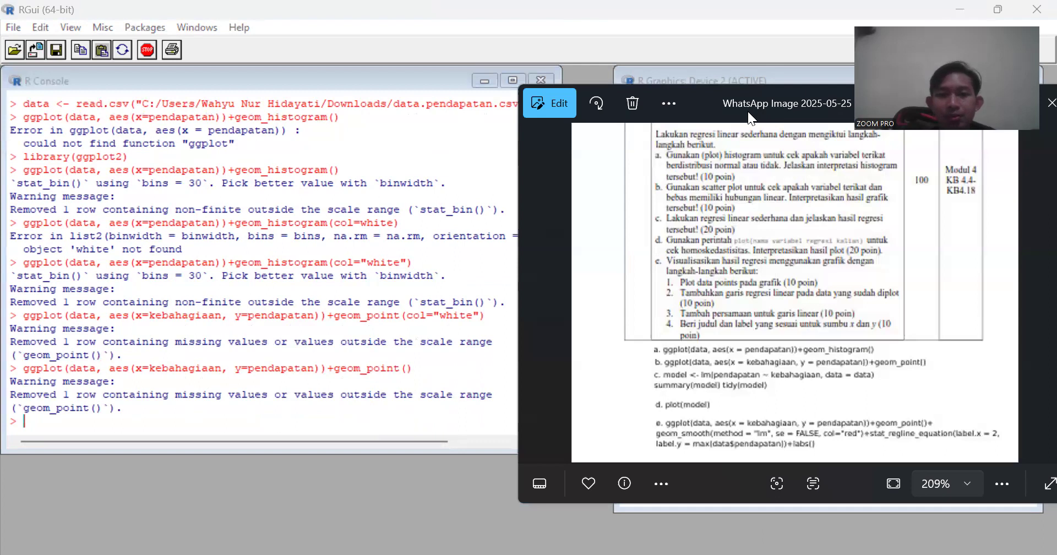
left_click_drag(747, 111, 251, 151)
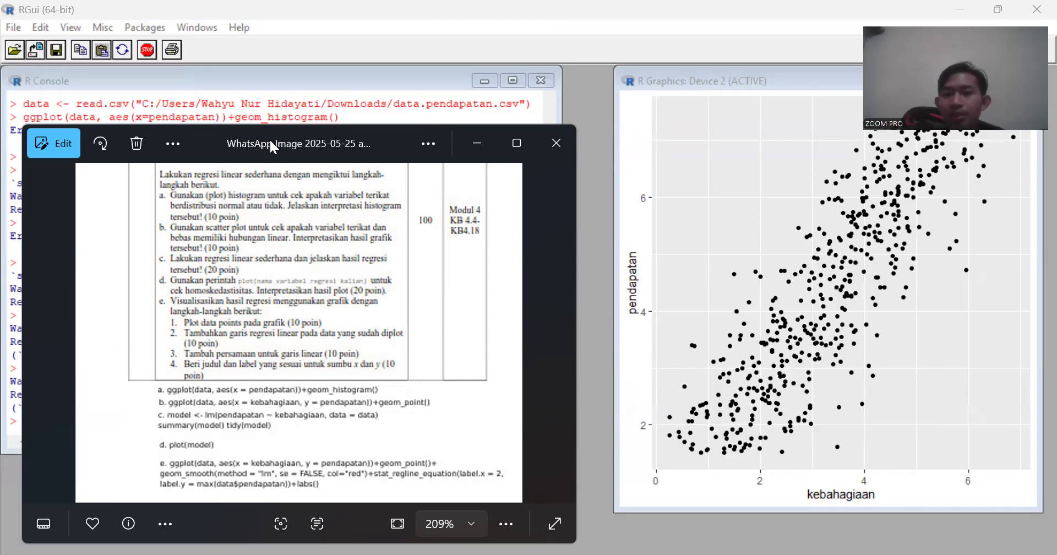
left_click_drag(270, 142, 762, 61)
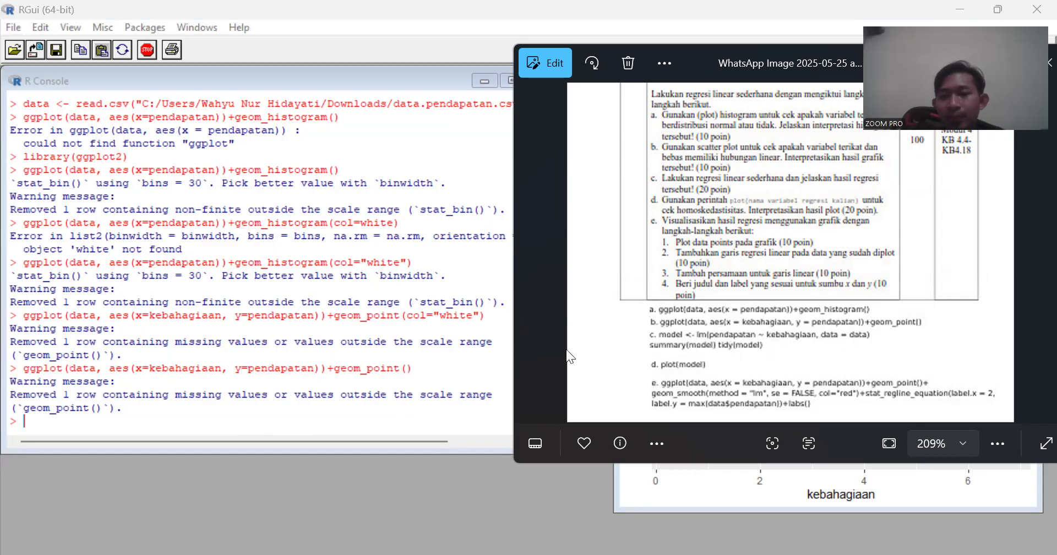
- Begin the command Data <- lm() in the R console, checking the sample for task c in the assignment image
left_click(318, 421)
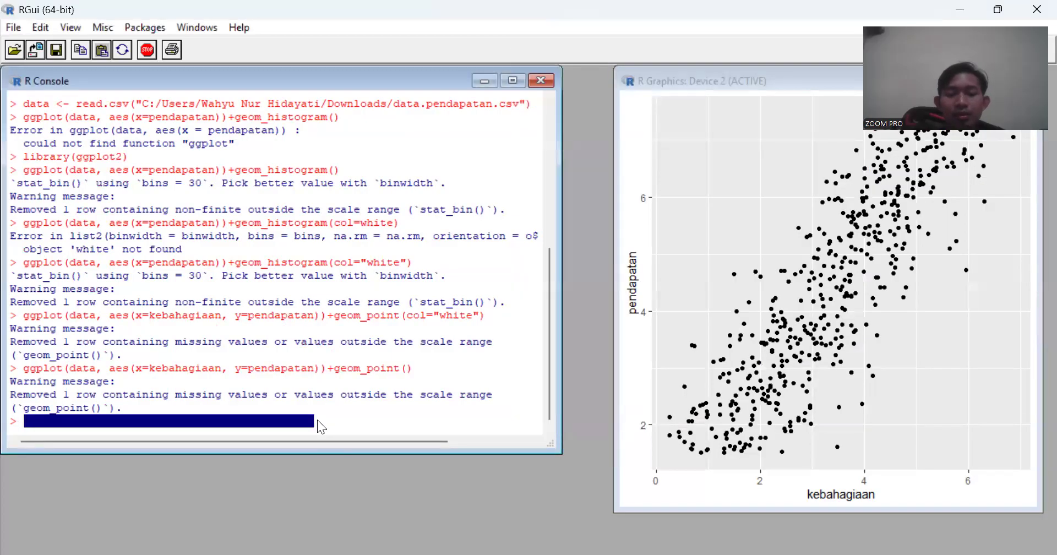
type("Data")
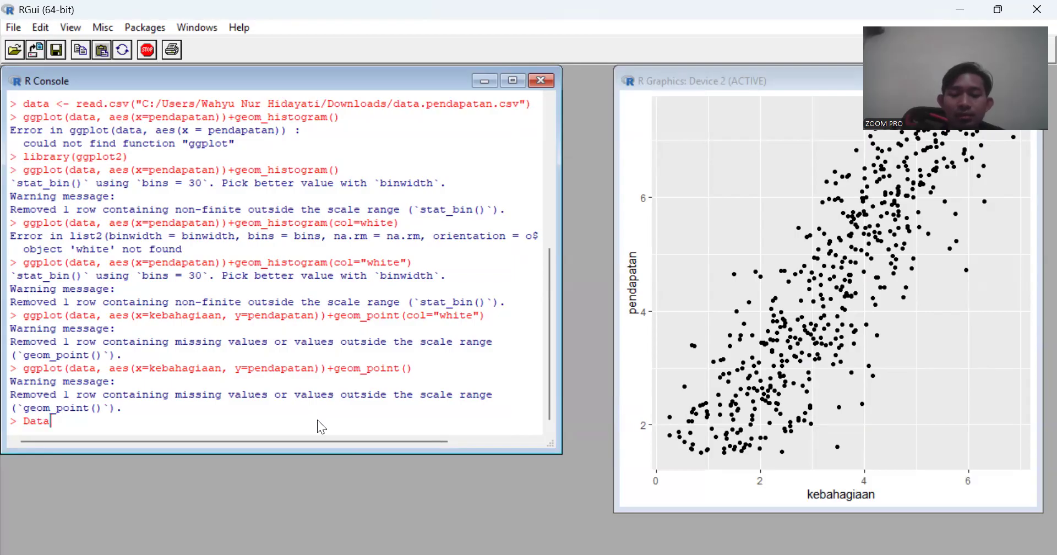
type("<- ")
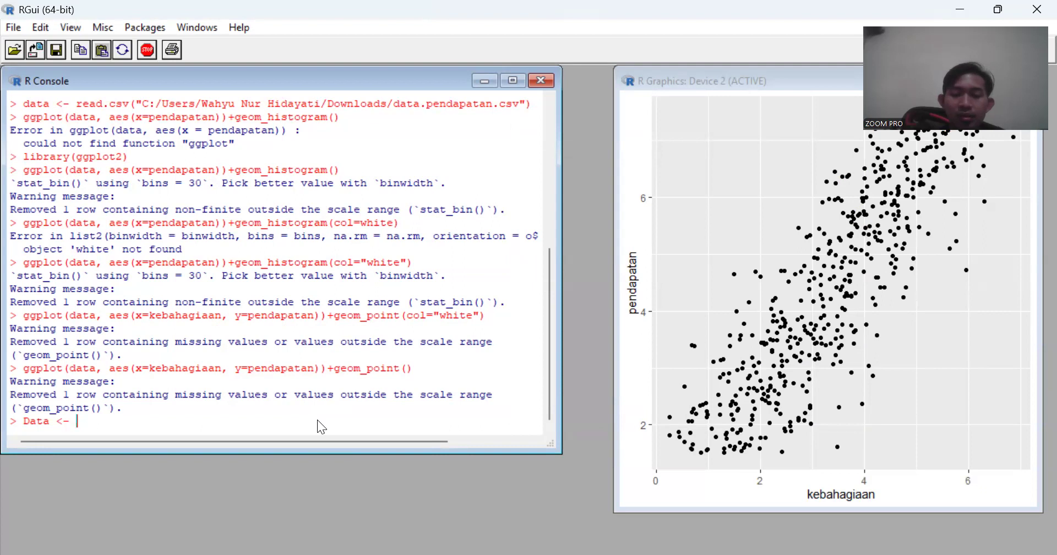
type("lm")
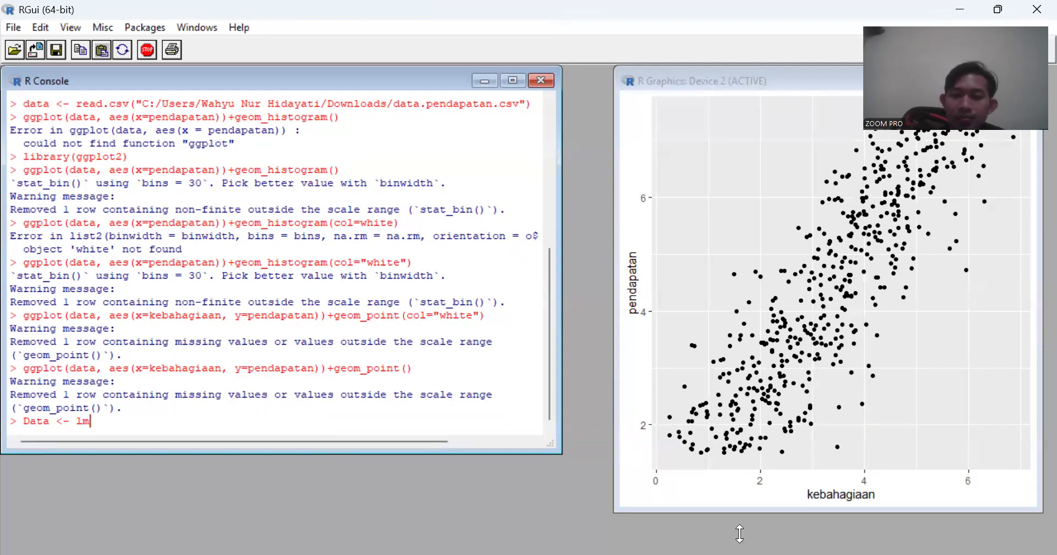
key("alt+Tab")
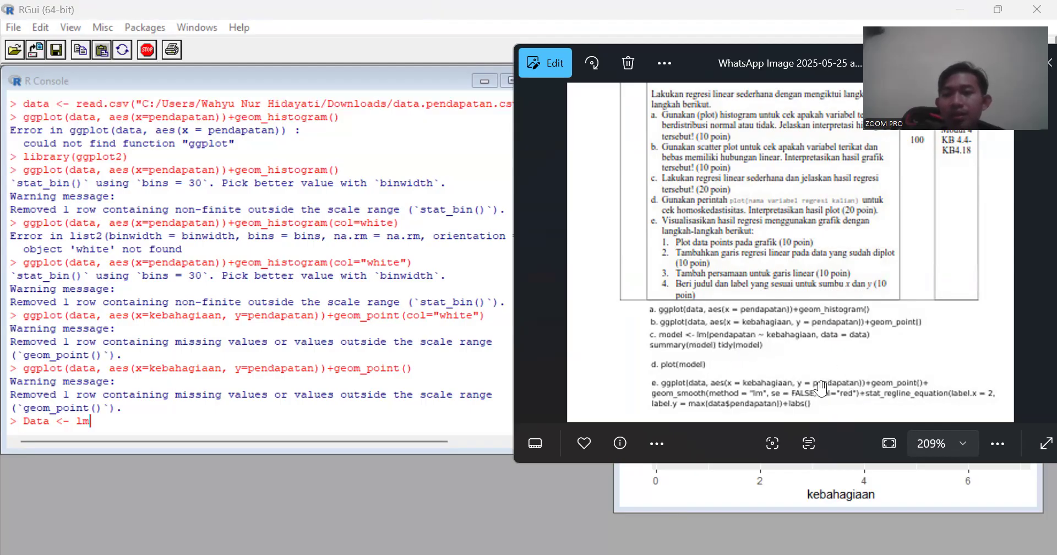
left_click(229, 418)
type("()")
key("Left")
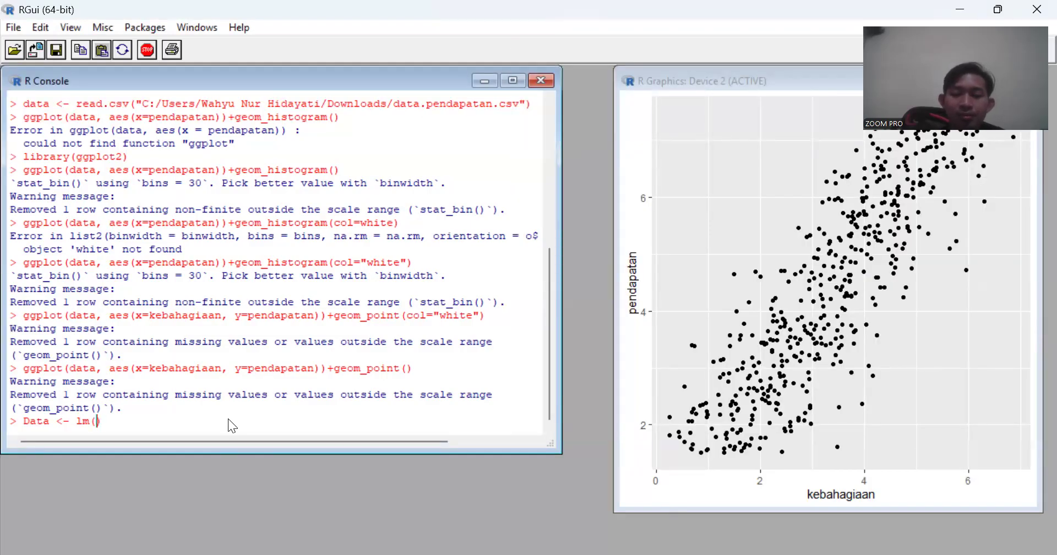
- Complete the lm arguments as pendapatan~kebahagiaan, data=data, compare them with the sample command, and run the regression
type("pendapatan")
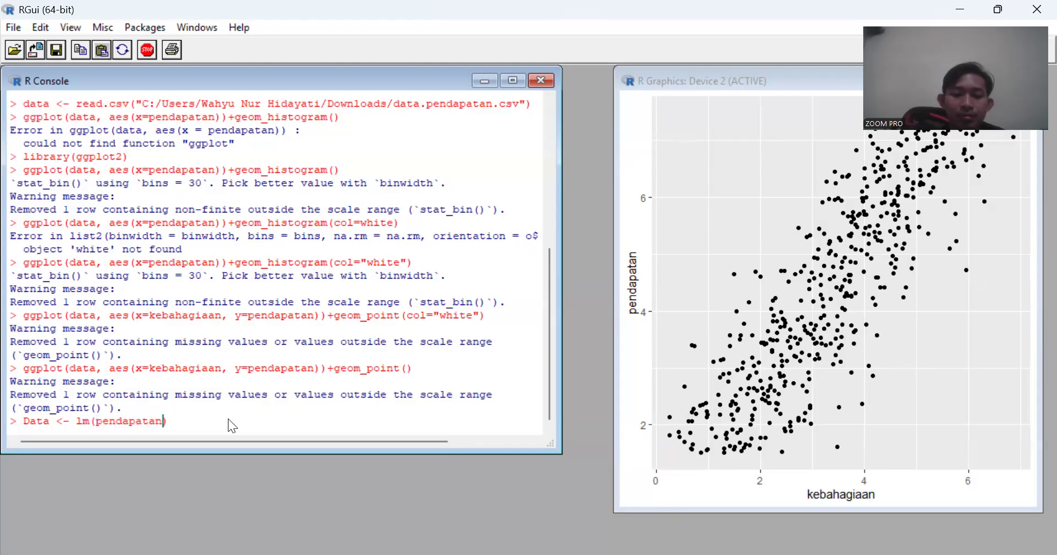
type("~kebahagi")
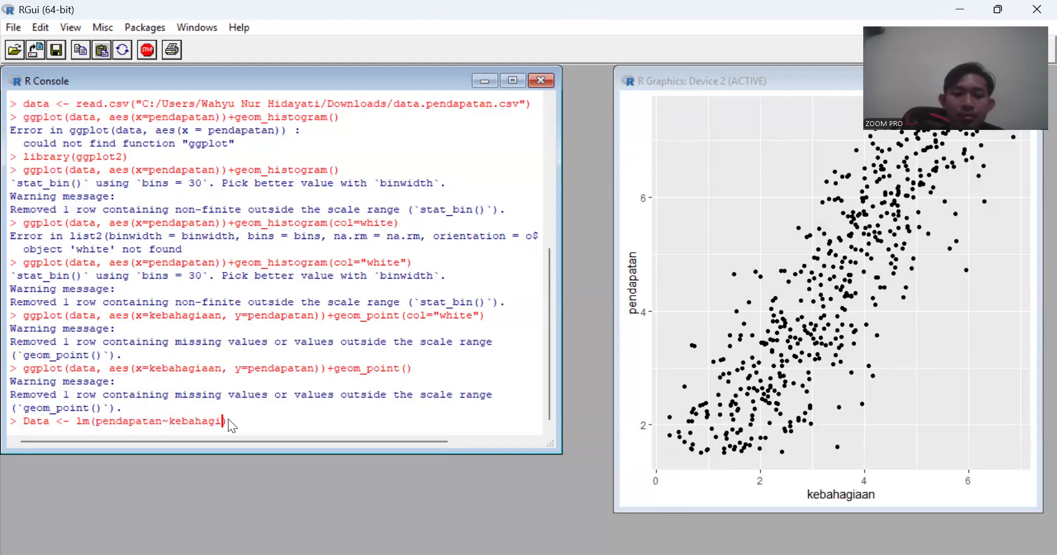
type("aan, data=data")
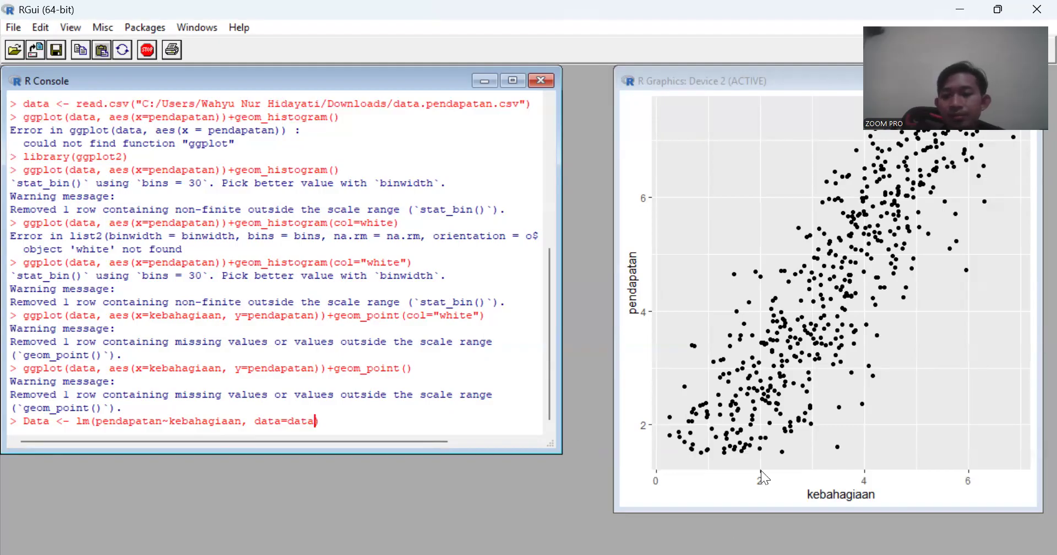
key("alt+Tab")
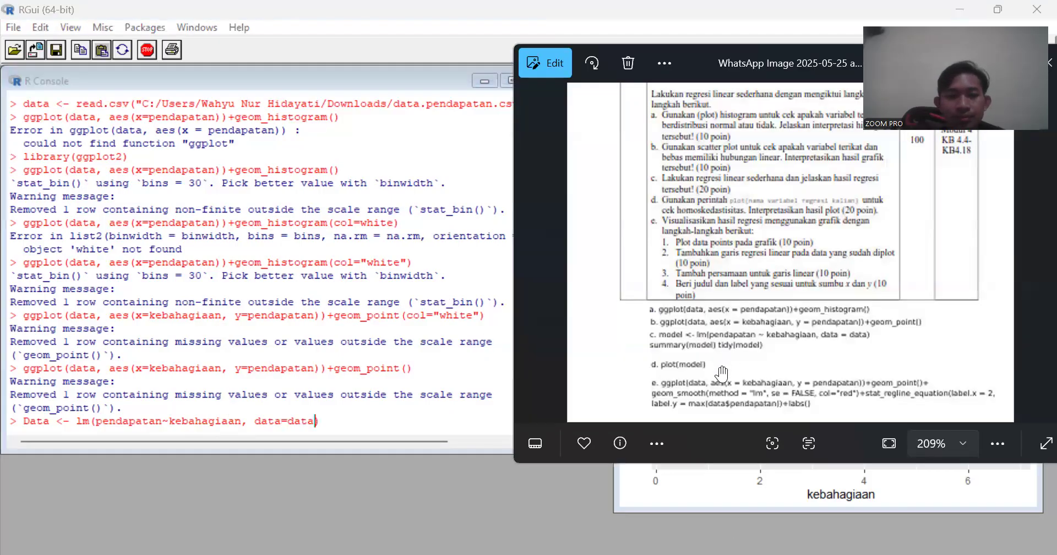
left_click(338, 421)
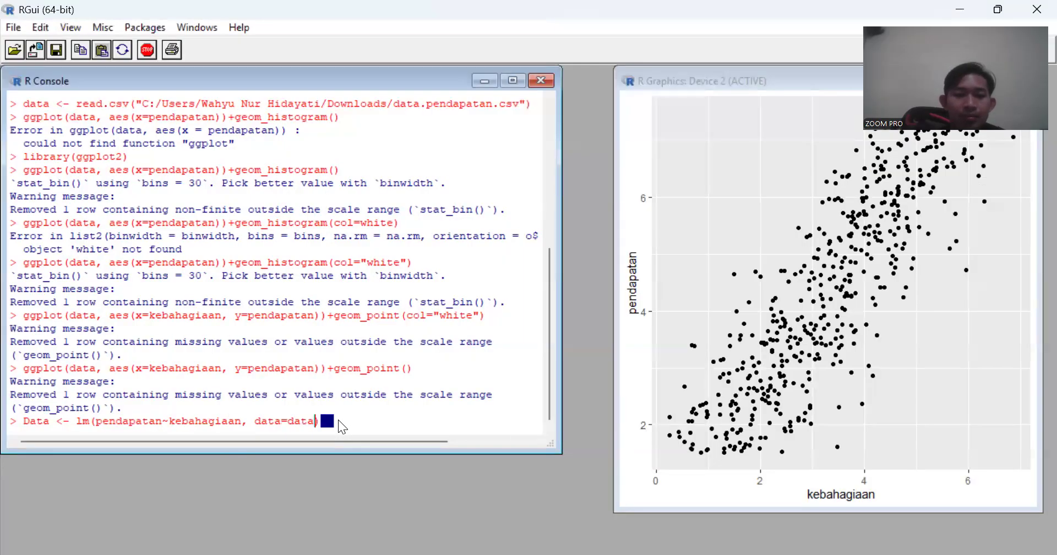
key("Return")
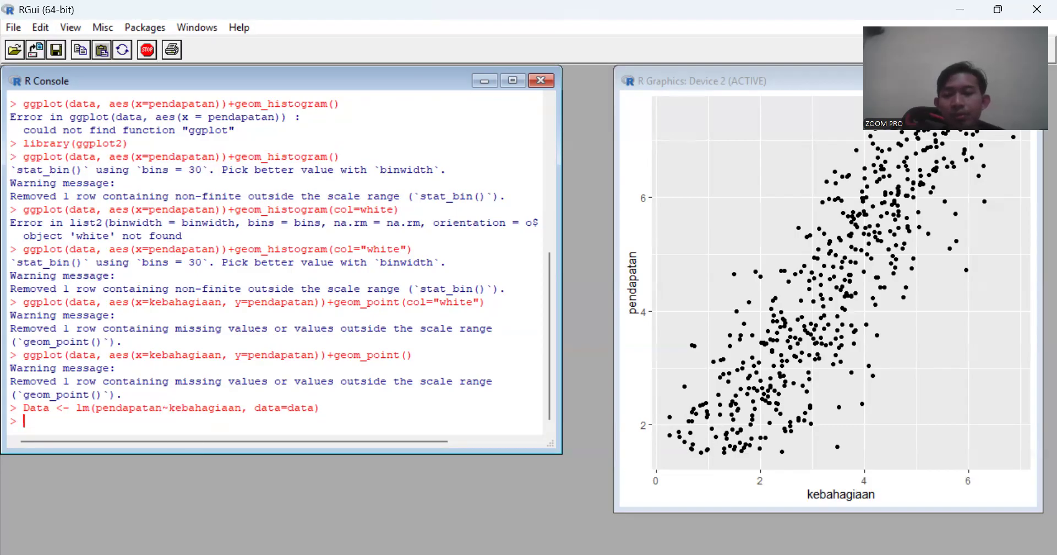
- Check the sample commands for task c in the assignment image, and run summary(Data) in the R console
key("alt+Tab")
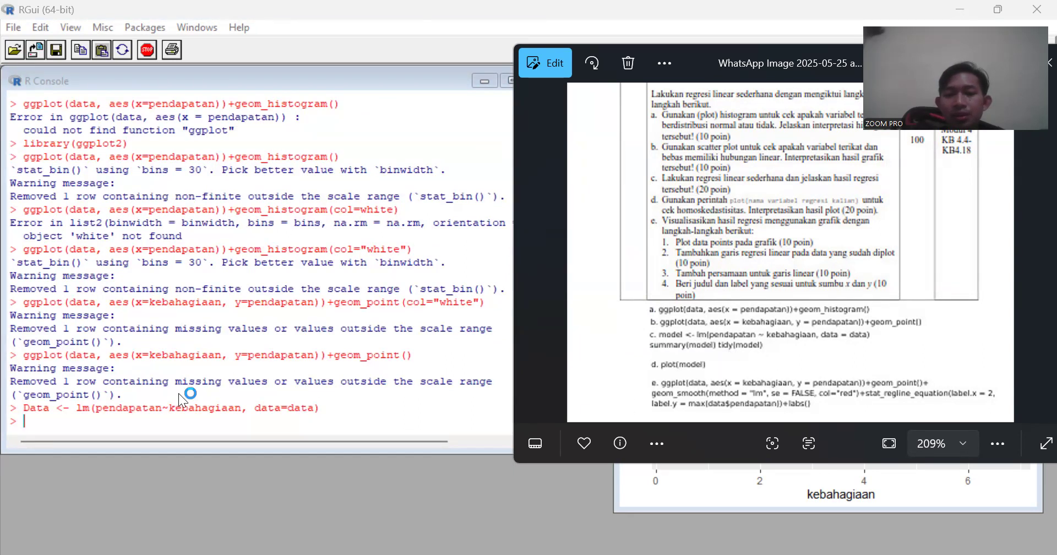
left_click(89, 423)
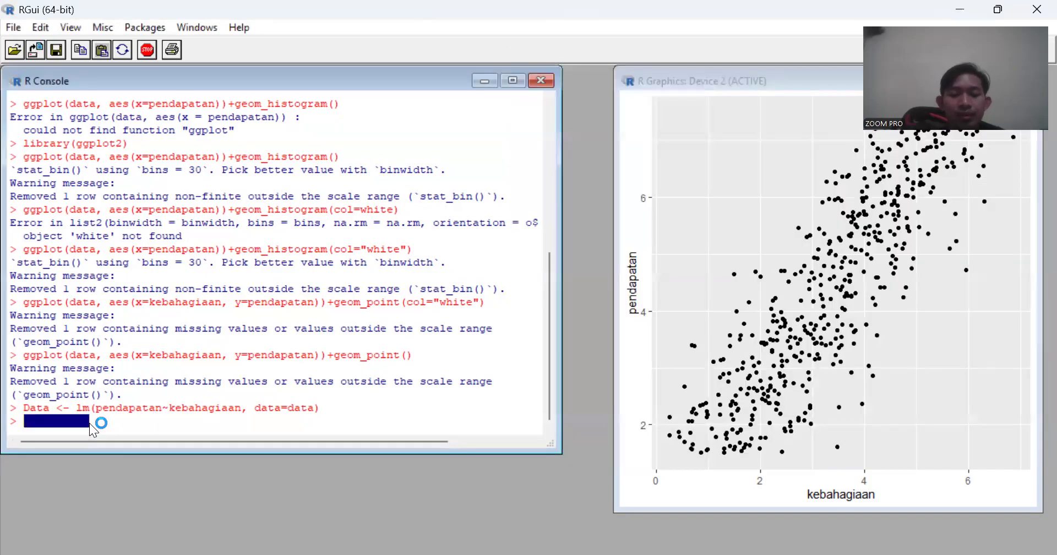
type("summar")
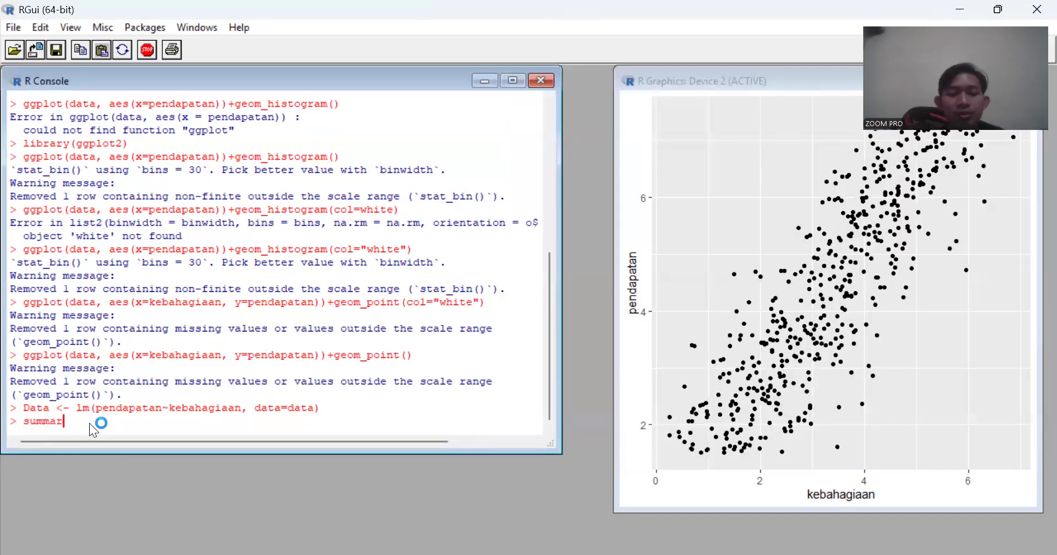
type("y()")
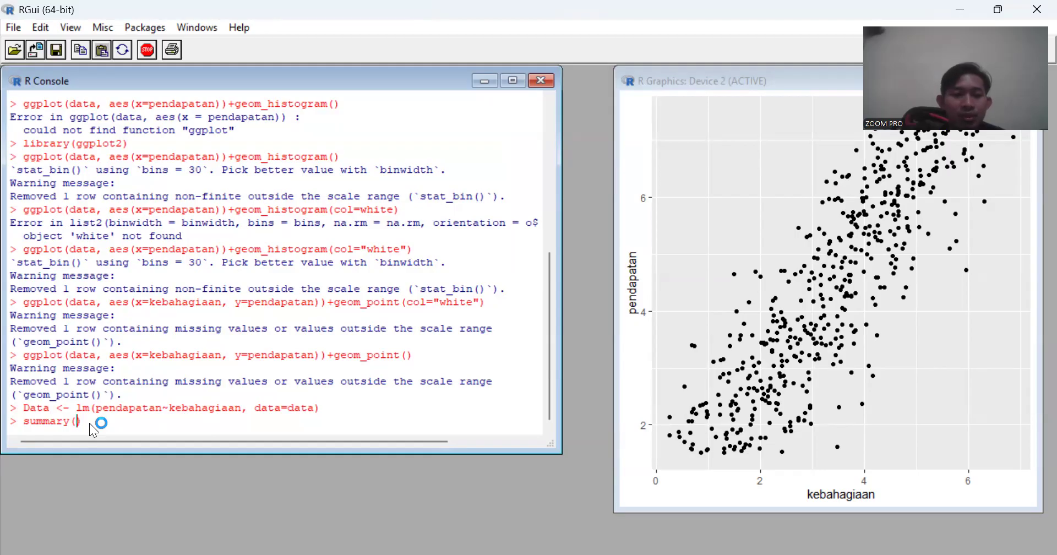
key("BackSpace")
type("Da")
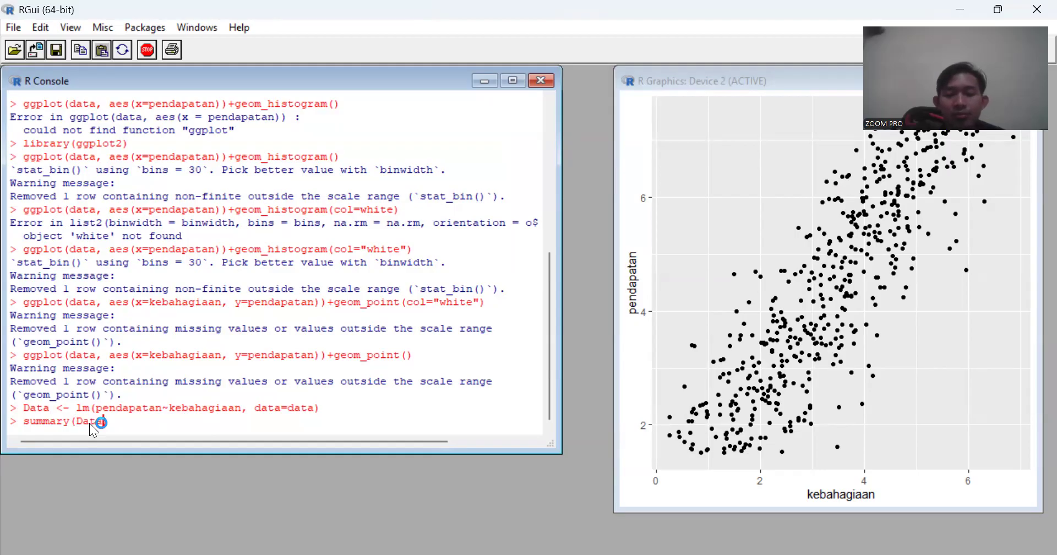
type("ta")
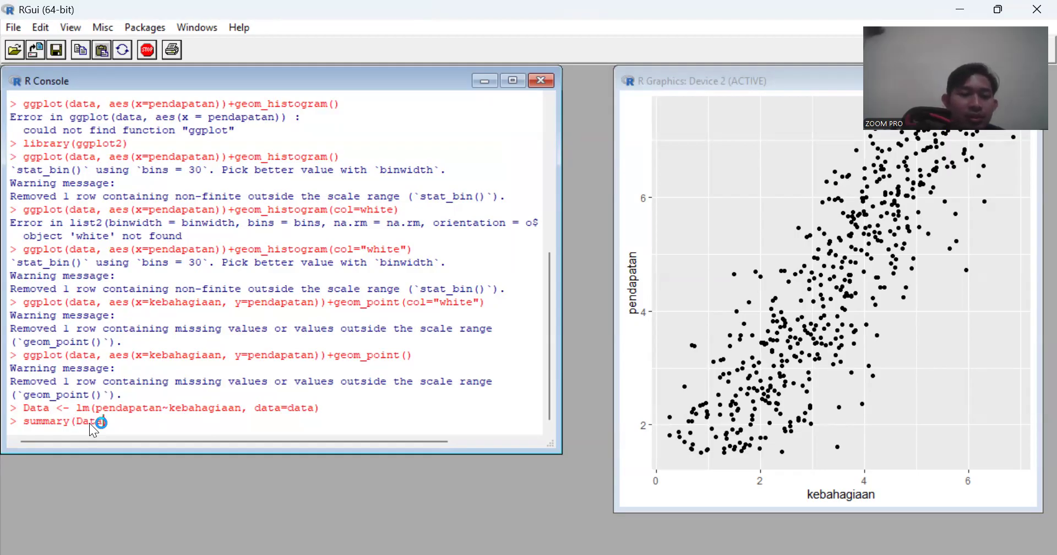
type(")")
key("Return")
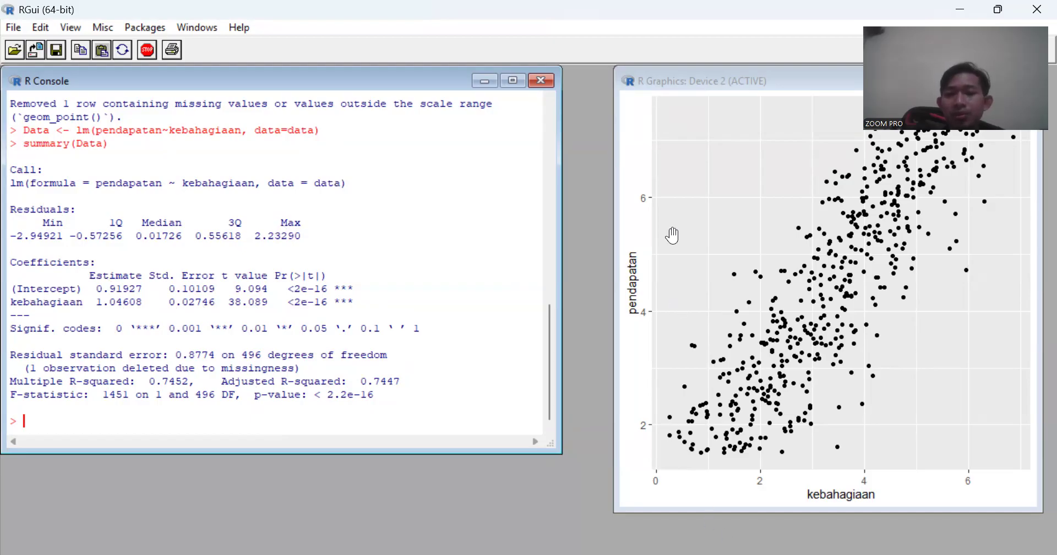
- Check the assignment image for the next sample command and try to run tidy(Data) in the R console
key("alt+Tab")
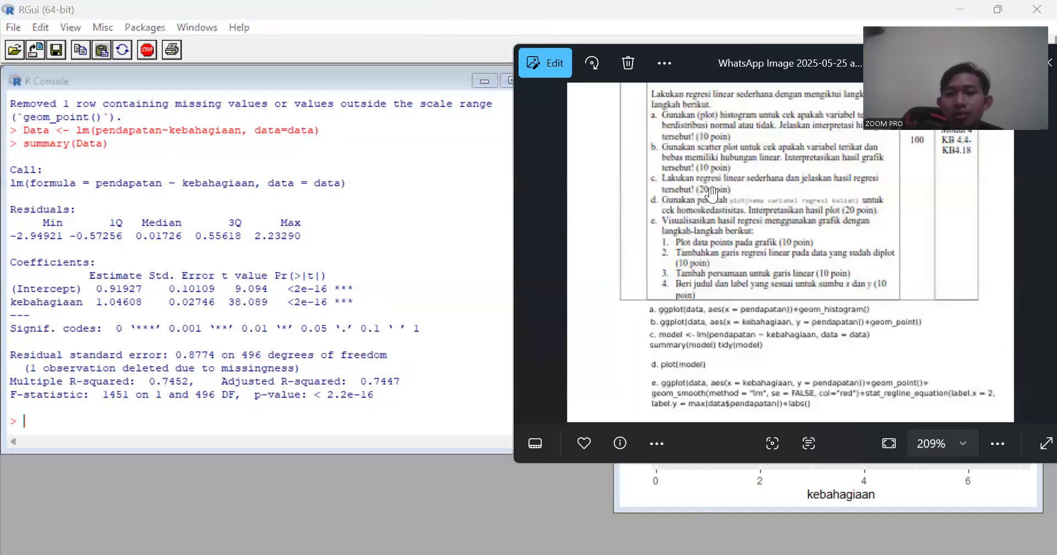
left_click(323, 421)
type("tidy()")
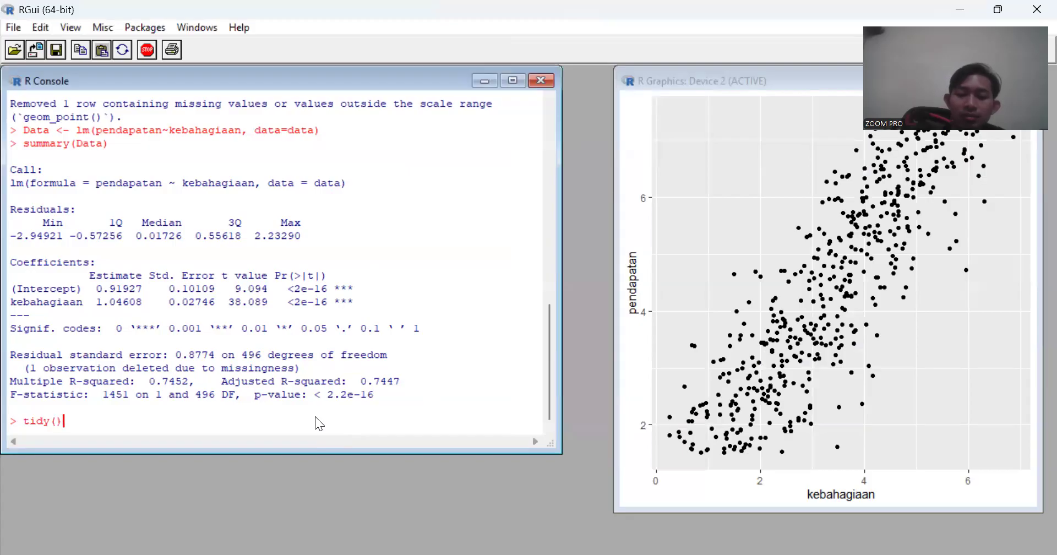
key("Left")
type("Data")
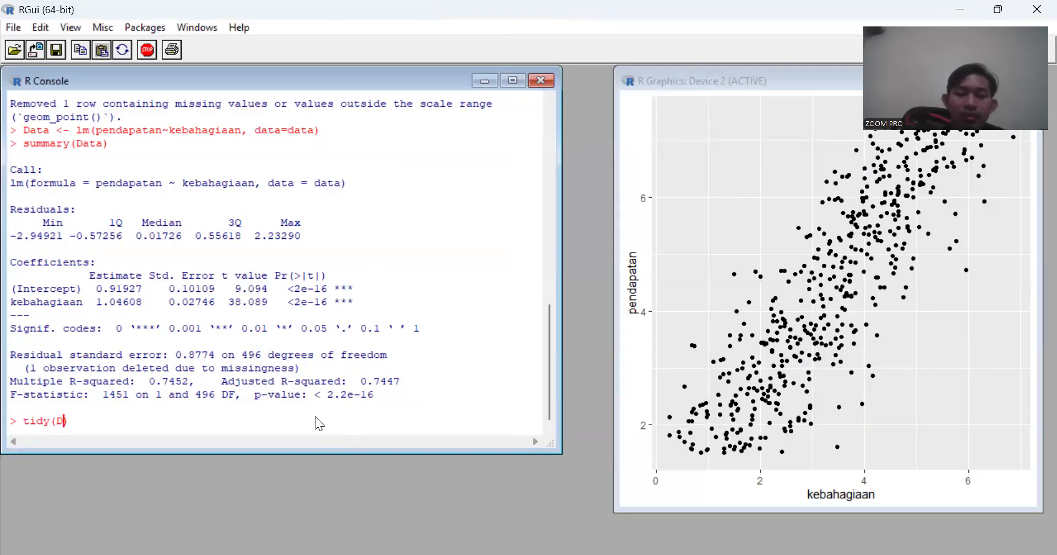
key("Return")
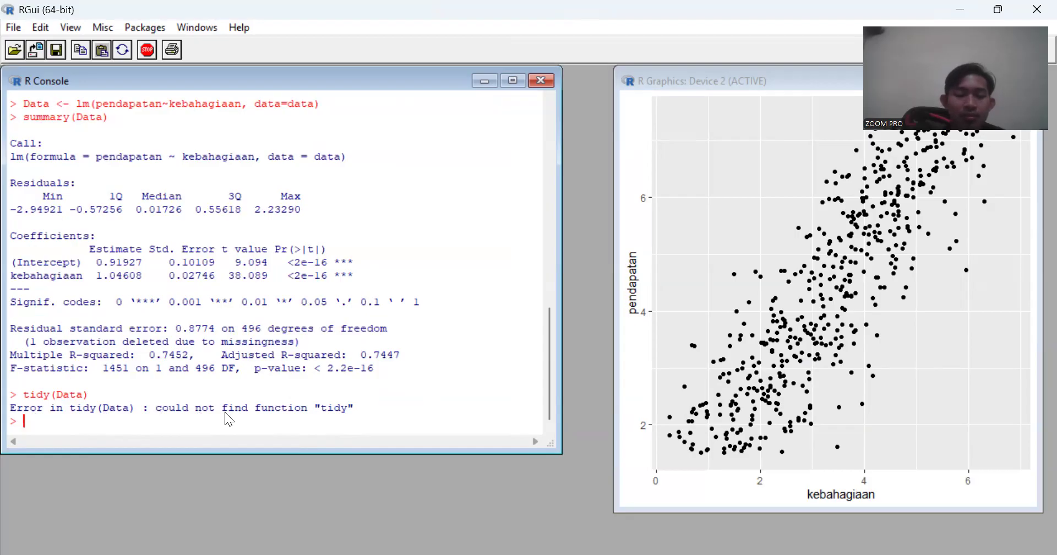
- Load the broom package with library(broom), correcting the command text before running it
type("broom")
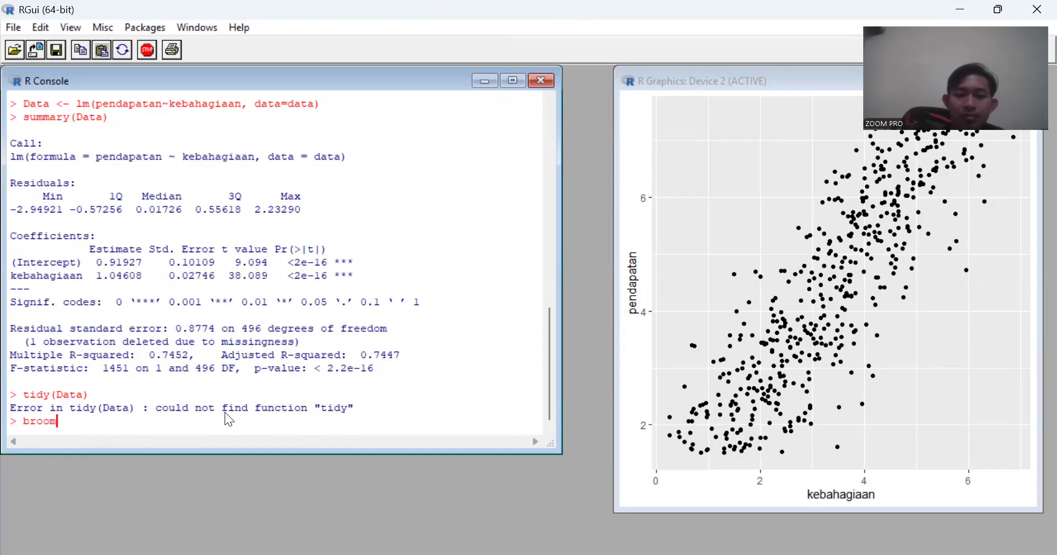
key("Left")
key("Left")
key("Left")
key("Left")
key("Left")
type("librara")
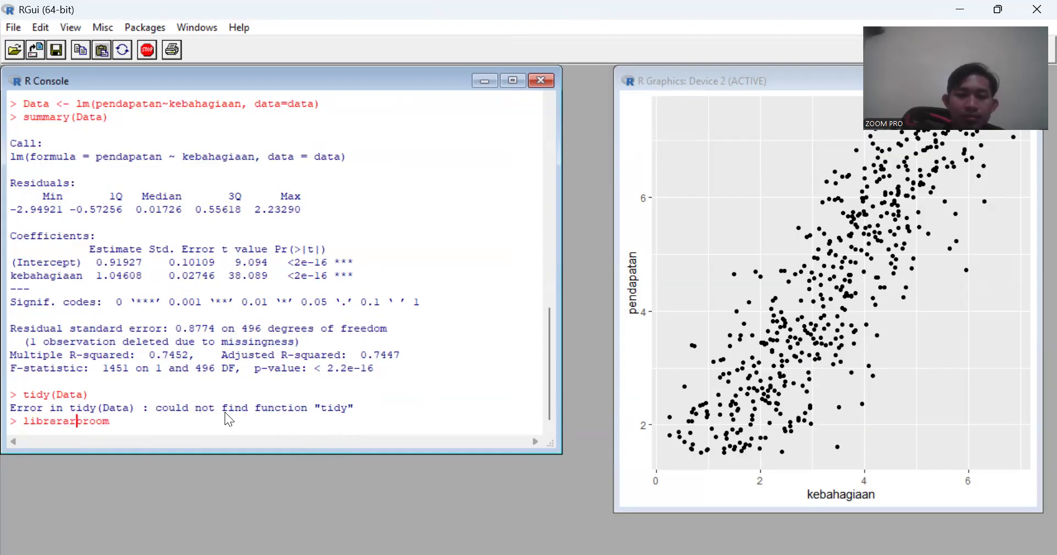
key("BackSpace")
type("y")
key("Delete")
key("Delete")
key("Delete")
key("Delete")
key("Delete")
type("()")
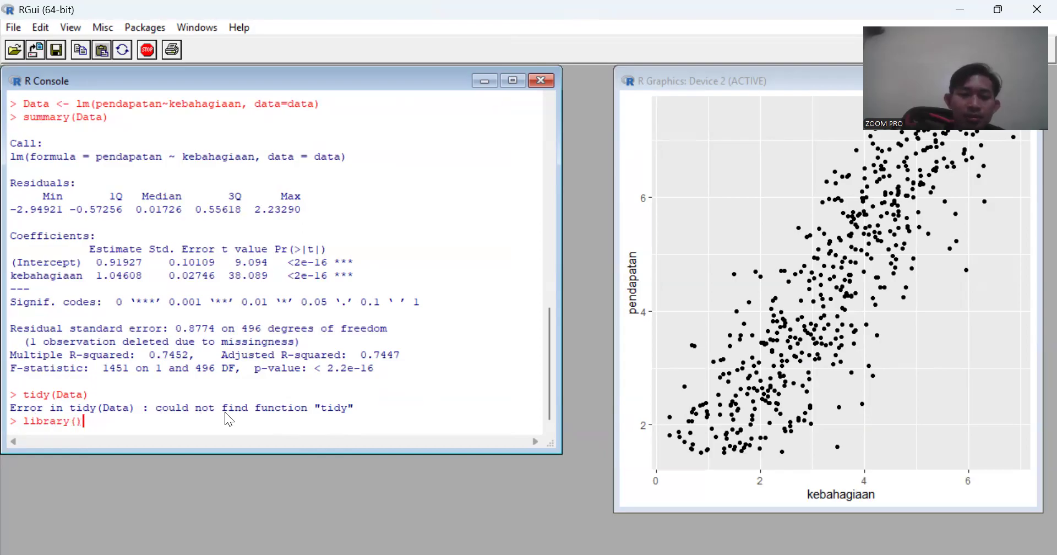
key("Left")
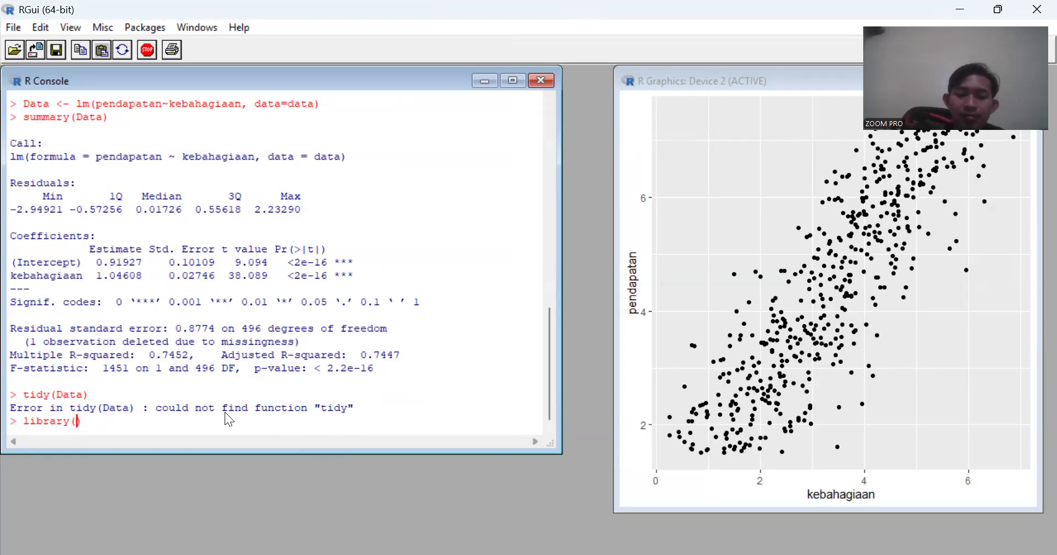
type("broom")
key("Return")
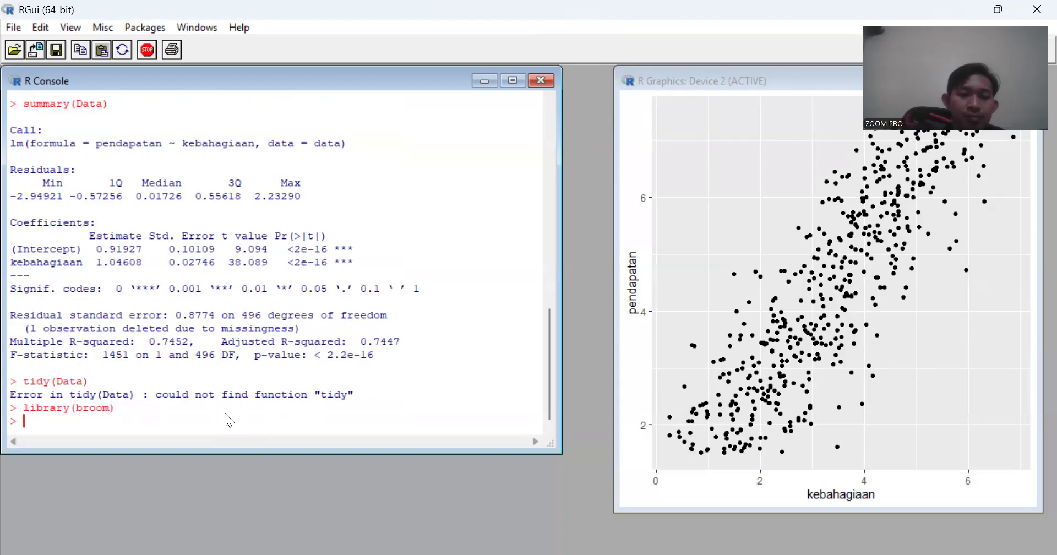
- Recall and rerun tidy(Data), and review the coefficients in the tidy table and the regression summary
key("Up")
key("Up")
key("Return")
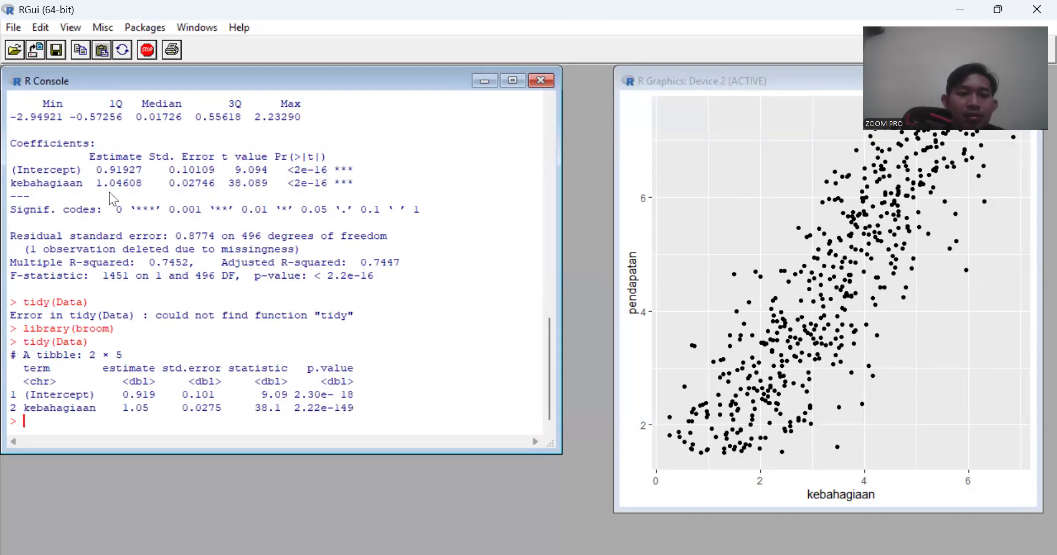
scroll(98, 257, "up", 1)
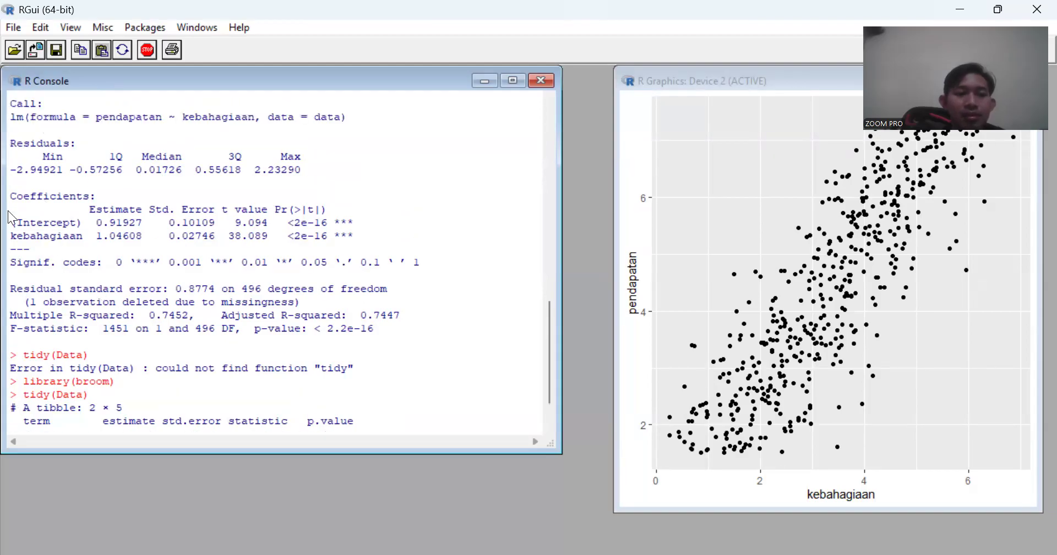
scroll(170, 316, "down", 1)
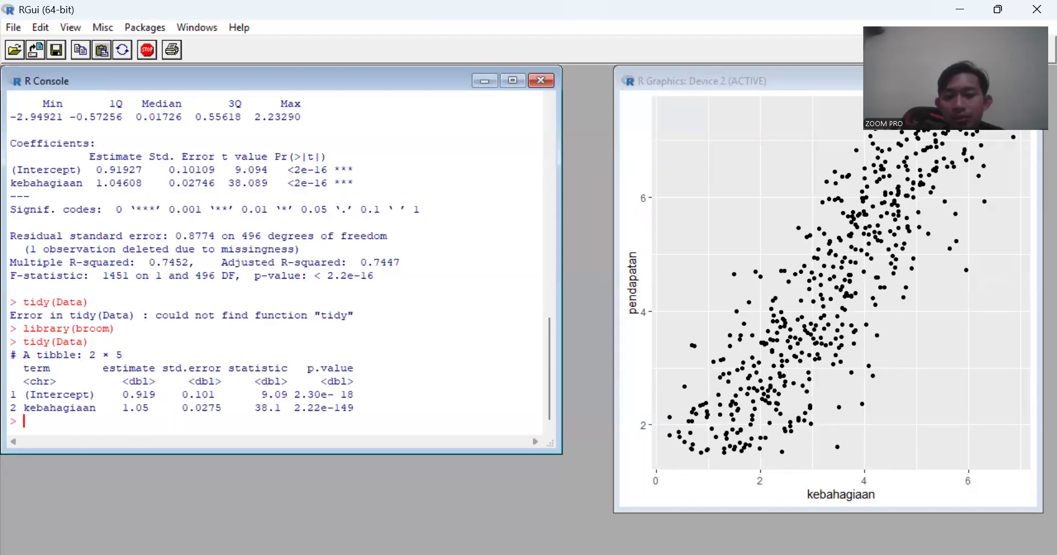
- Read task d and its sample command in the assignment image, and run plot(Data) in the R console
left_click(760, 528)
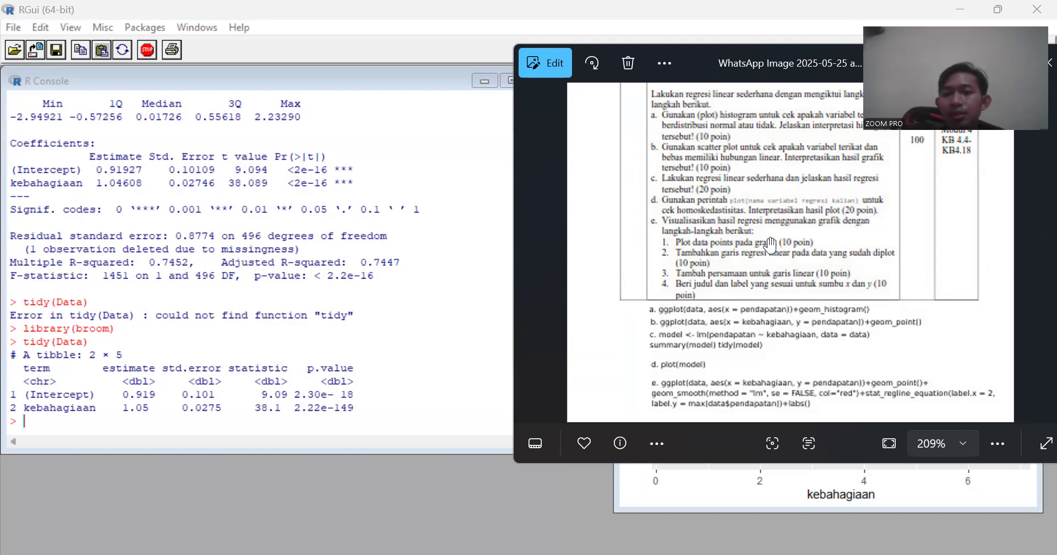
left_click(100, 419)
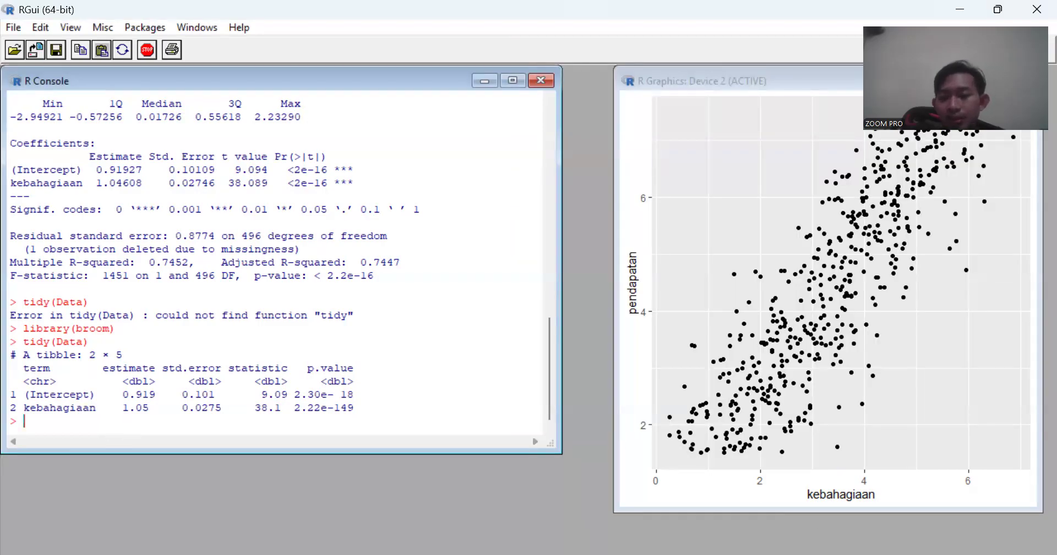
key("alt+Tab")
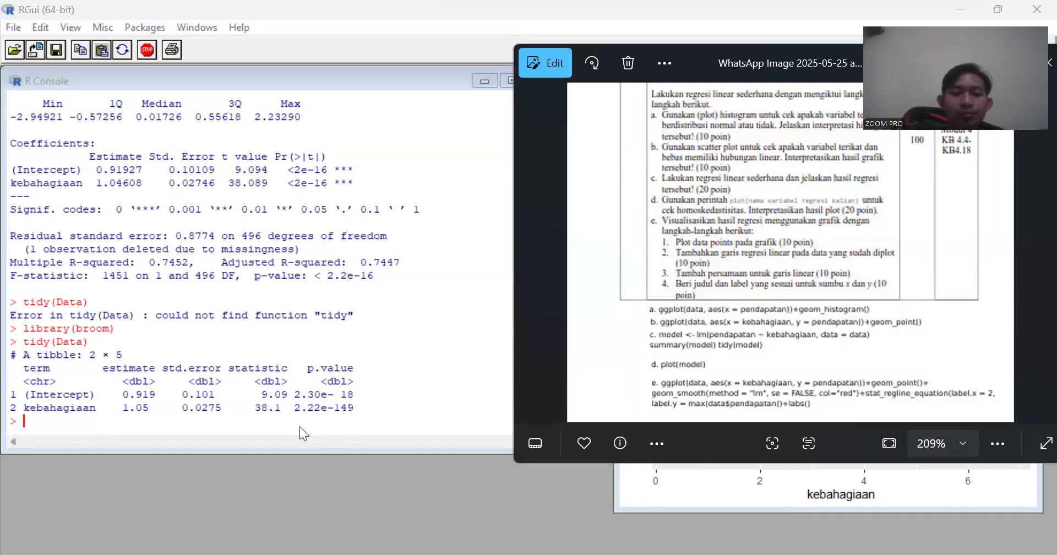
key("alt+Tab")
type("plot()")
key("Left")
type("Data")
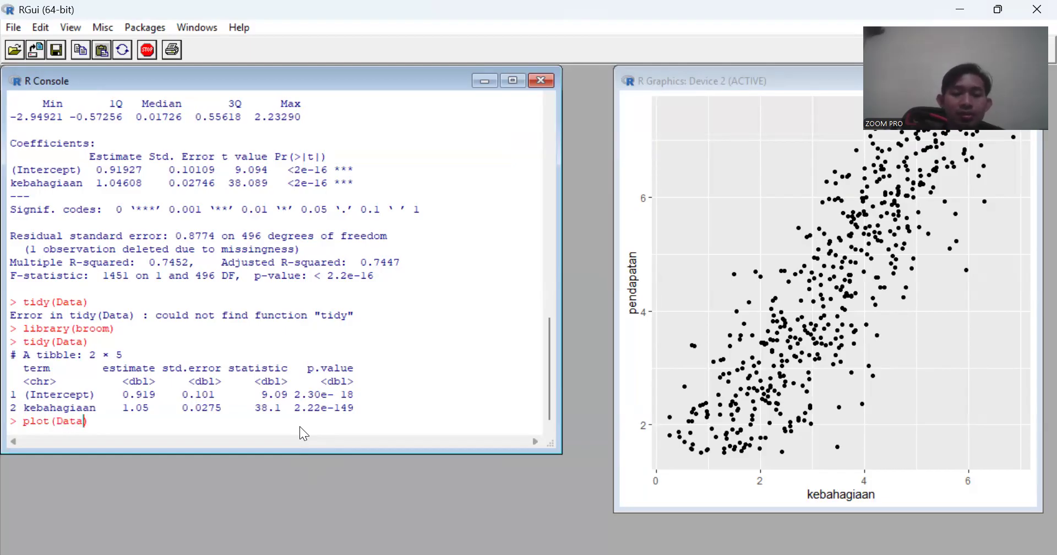
key("Return")
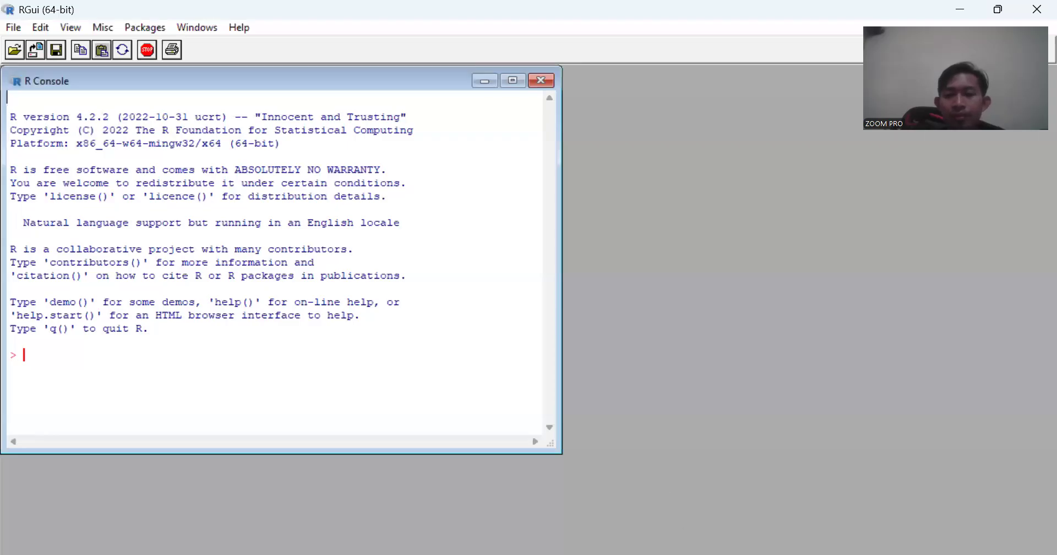
- Read task e and its sample ggplot command in the assignment image, and return to the R console
key("alt+Tab")
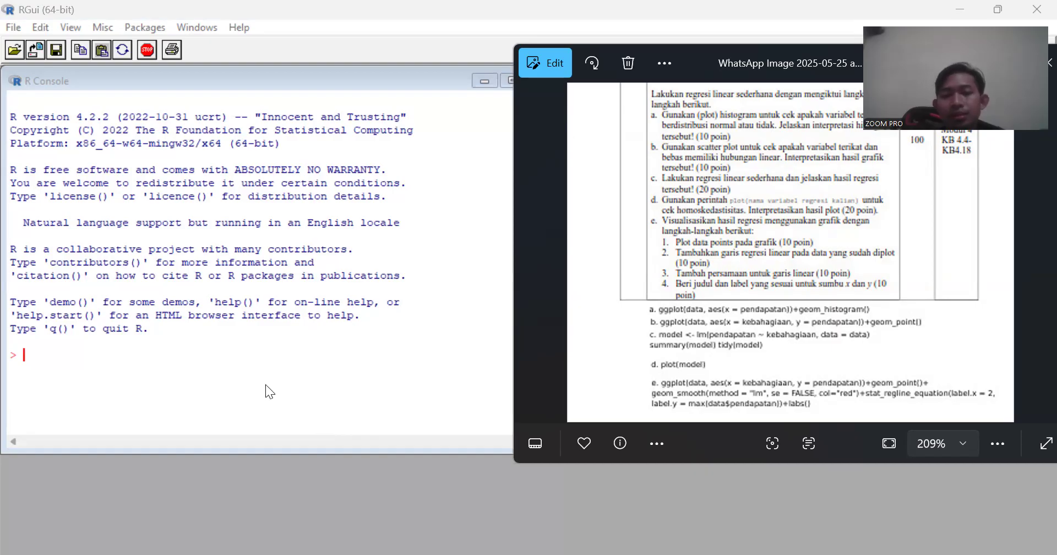
left_click(84, 354)
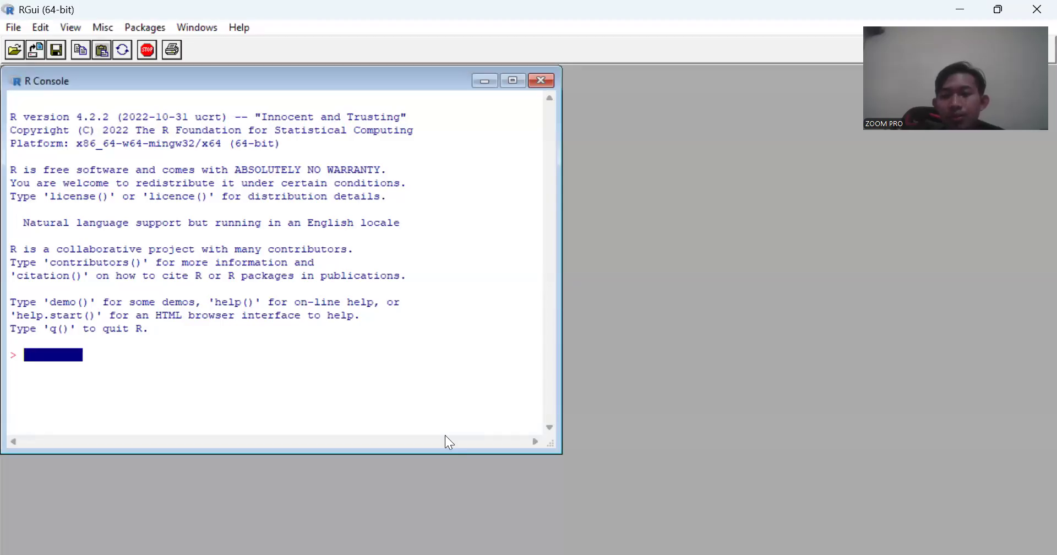
key("alt+Tab")
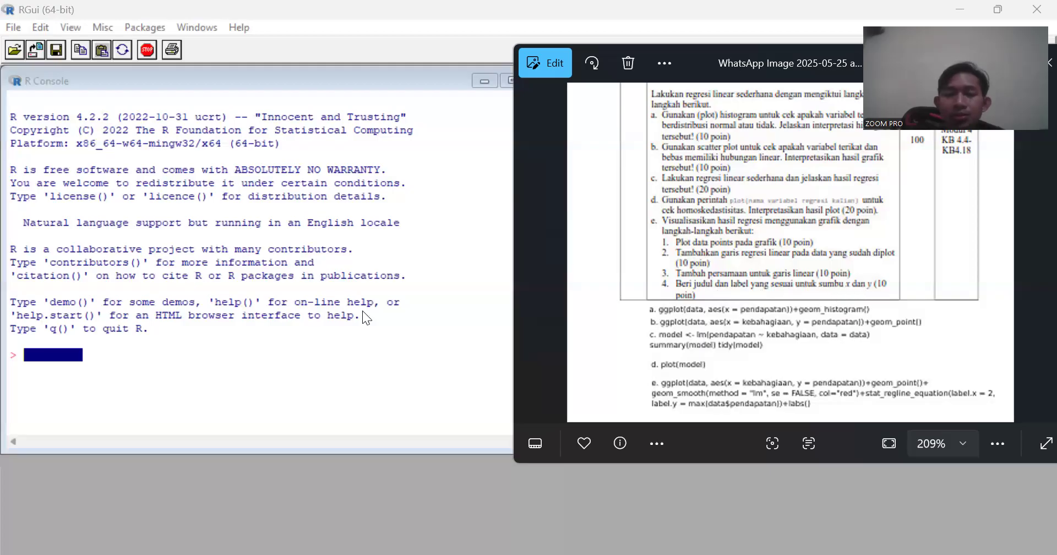
left_click(126, 355)
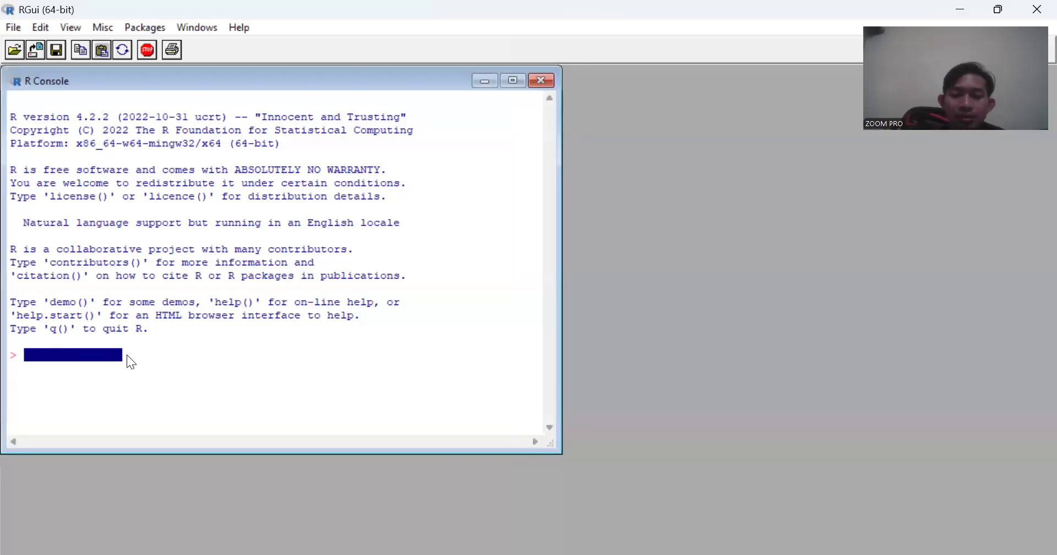
- Enter a read.csv command that assigns data.pendapatan.csv from the Downloads folder to the variable data, using the pasted folder path
type("data ")
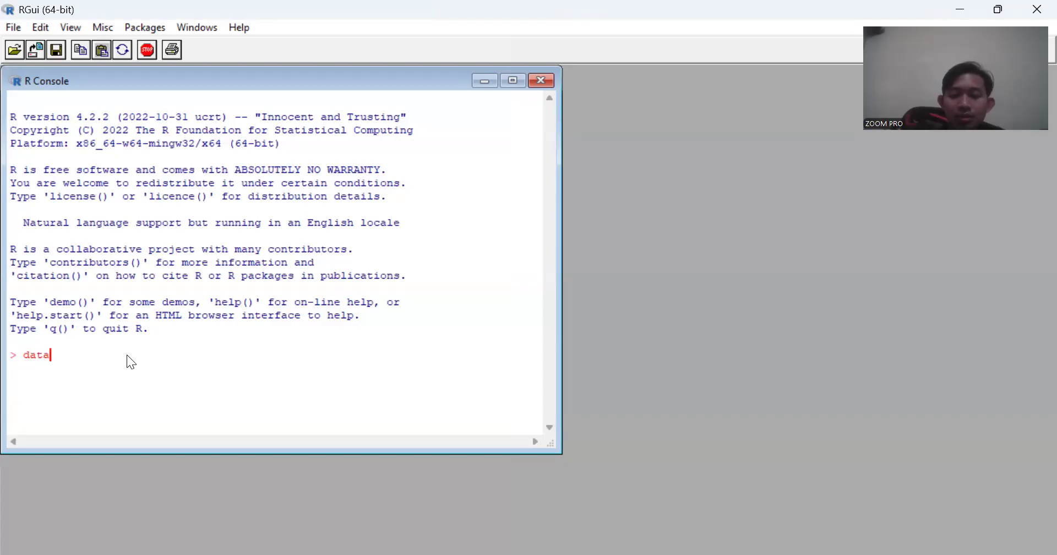
type("<- ")
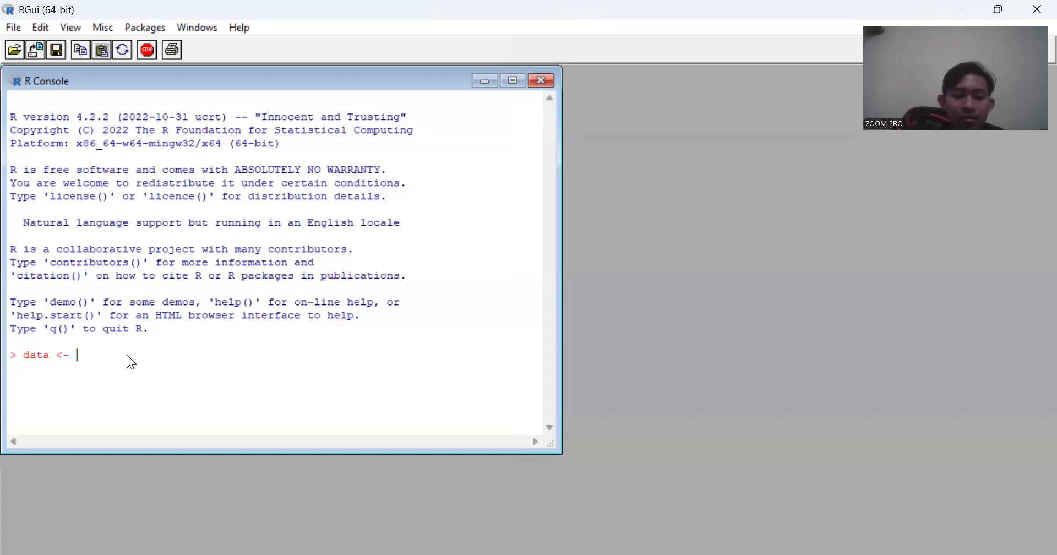
type("read.csv(")
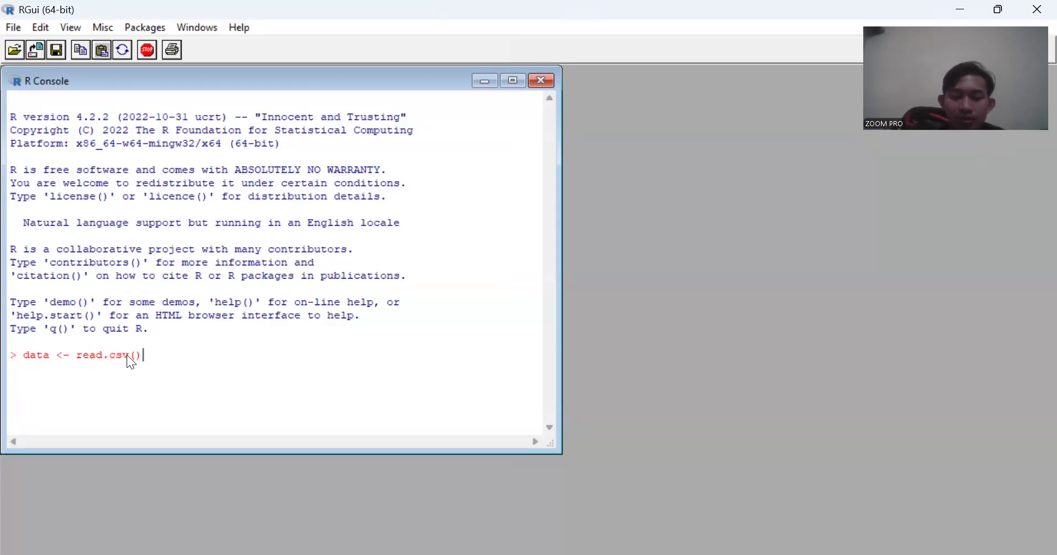
key("Left")
type("C:\\Users\\Wahyu Nur Hidayati\\Downloads")
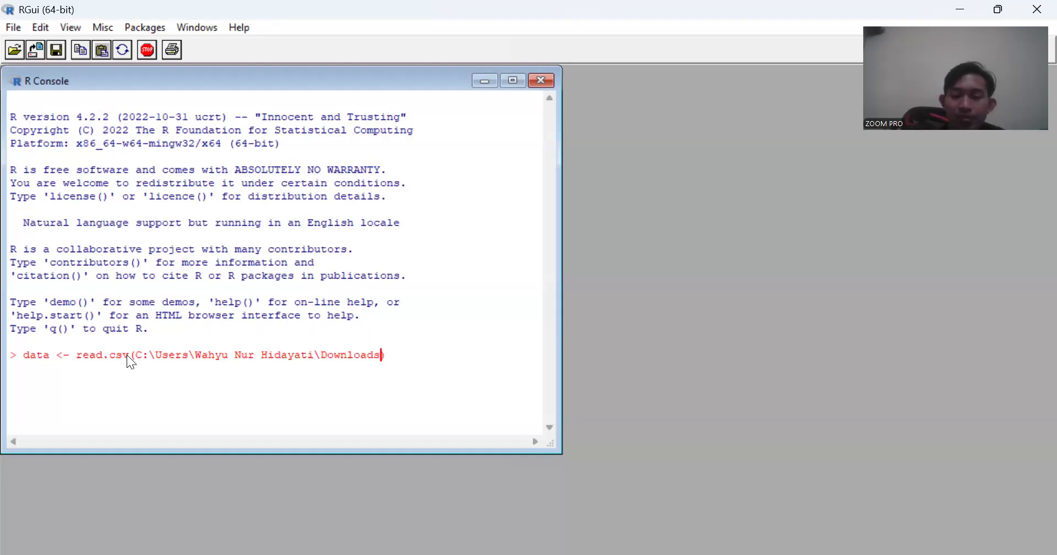
type("/data.pendapatan")
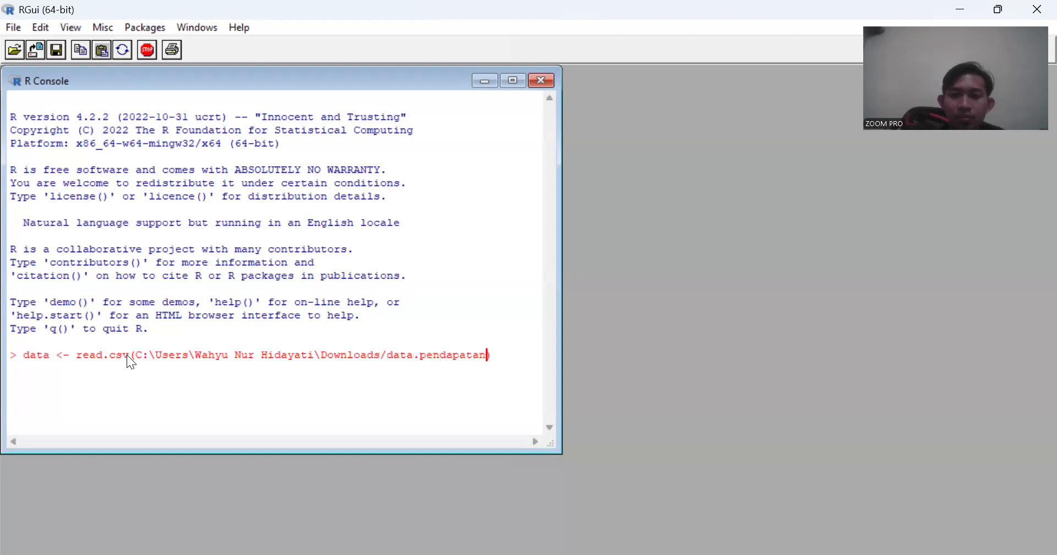
type(".csv")
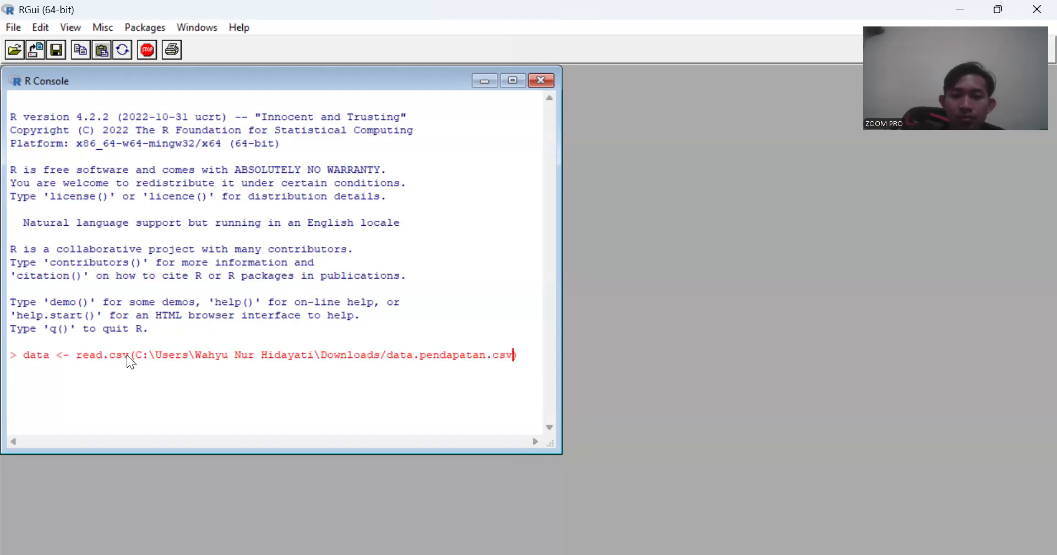
- Replace the backslashes in the file path with forward slashes and try to run the read.csv command
key("Left")
key("Left")
key("Left")
key("Left")
key("Left")
key("Left")
key("Left")
key("Left")
key("Left")
key("Left")
key("Left")
key("Left")
key("Left")
key("Left")
key("Left")
key("Left")
key("Left")
key("Left")
key("Left")
key("Left")
key("Delete")
type("/")
key("Left")
key("Left")
key("Left")
key("Left")
key("Left")
key("Left")
key("Left")
key("Left")
key("Left")
key("Left")
key("Left")
key("Left")
key("Left")
key("Left")
key("Left")
key("Left")
key("Left")
key("Left")
key("Left")
key("Left")
key("Delete")
type("/")
key("Left")
key("Left")
key("Left")
key("Left")
key("Left")
key("Left")
key("Left")
key("Delete")
type("/")
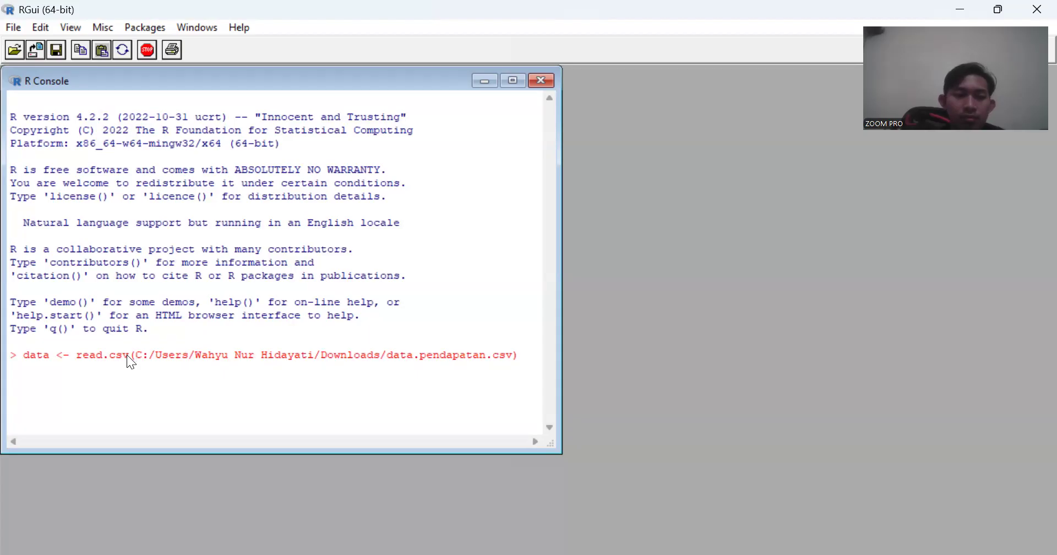
key("Return")
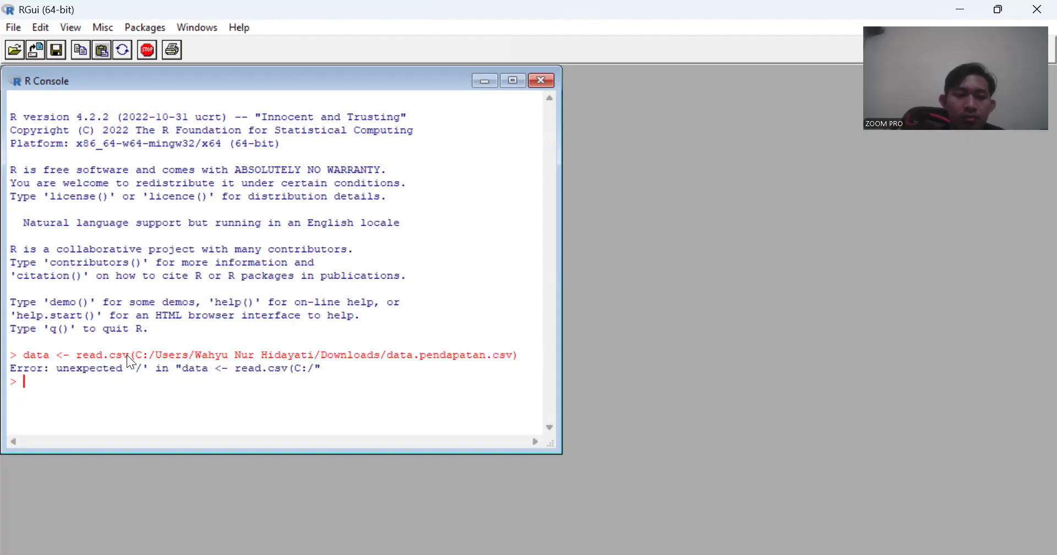
- Recall the read.csv command, enclose the file path in double quotes, and run it to load the data
key("Up")
key("Left")
key("Left")
key("Right")
type("\"")
key("Left")
key("Left")
key("Left")
key("Left")
key("Left")
key("Left")
key("Left")
key("Left")
key("Left")
key("Left")
key("Left")
key("Left")
key("Left")
key("Left")
key("Left")
key("Left")
key("Left")
key("Left")
key("Left")
key("Left")
key("Left")
key("Left")
key("Left")
key("Left")
key("Left")
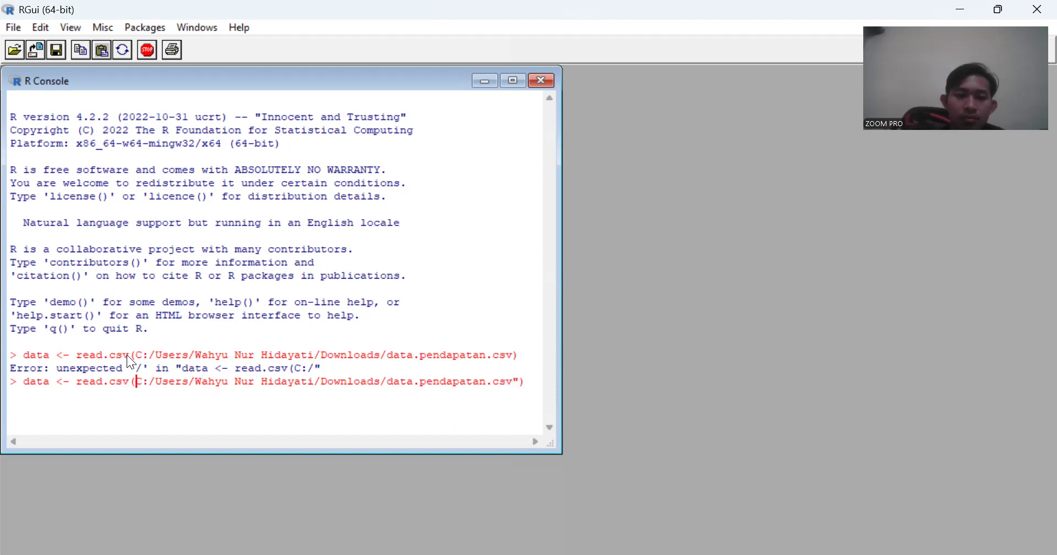
type("\"")
key("Return")
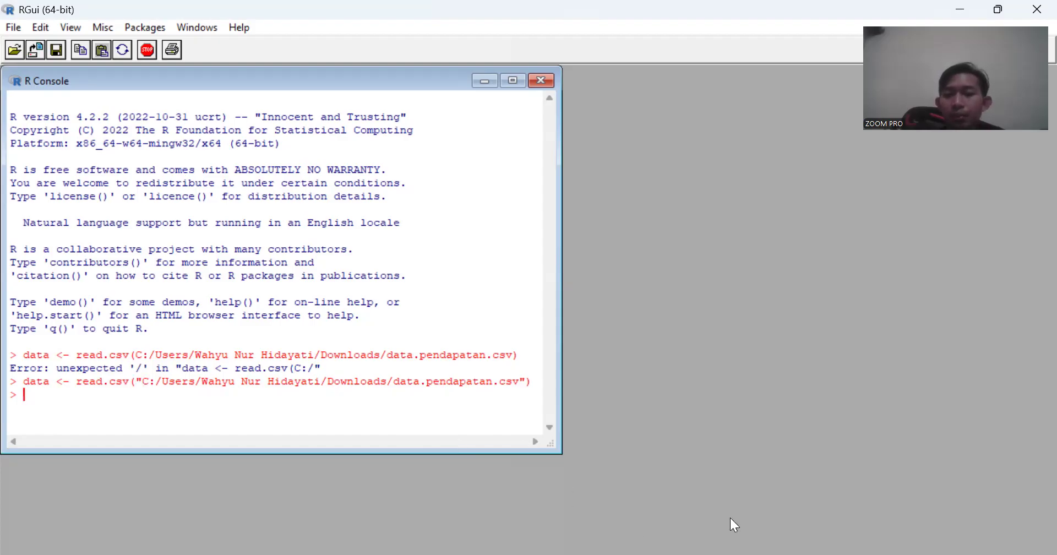
- Check the sample command for task e and load the ggplot2 package with library(ggplot2)
key("alt+Tab")
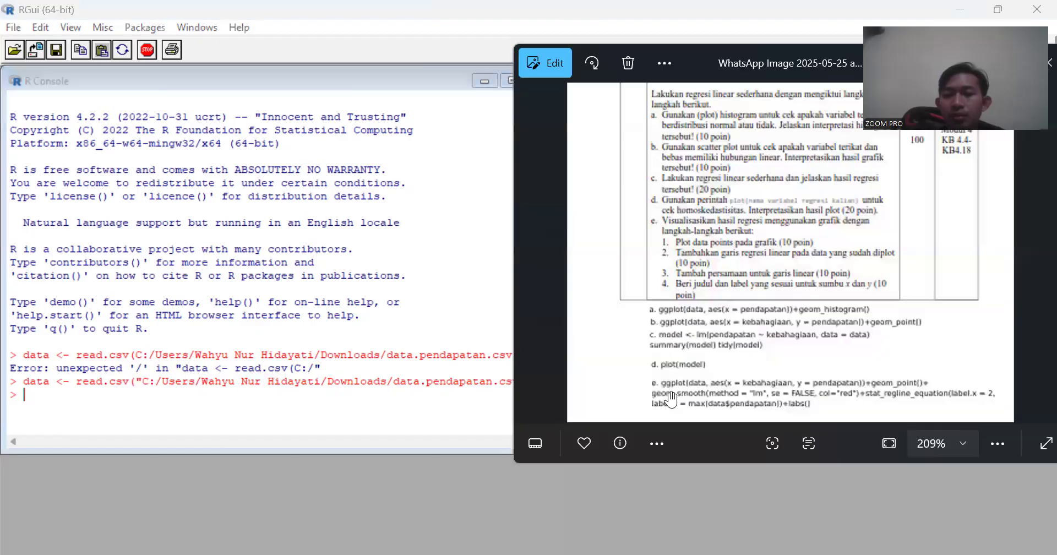
left_click(338, 404)
type("library")
type("(gg")
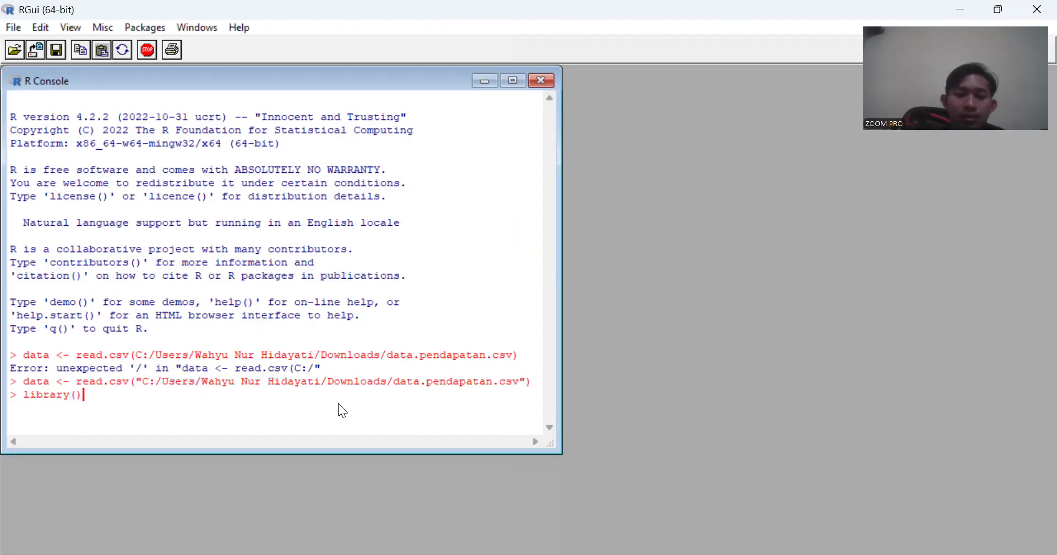
type("plot2)")
key("Return")
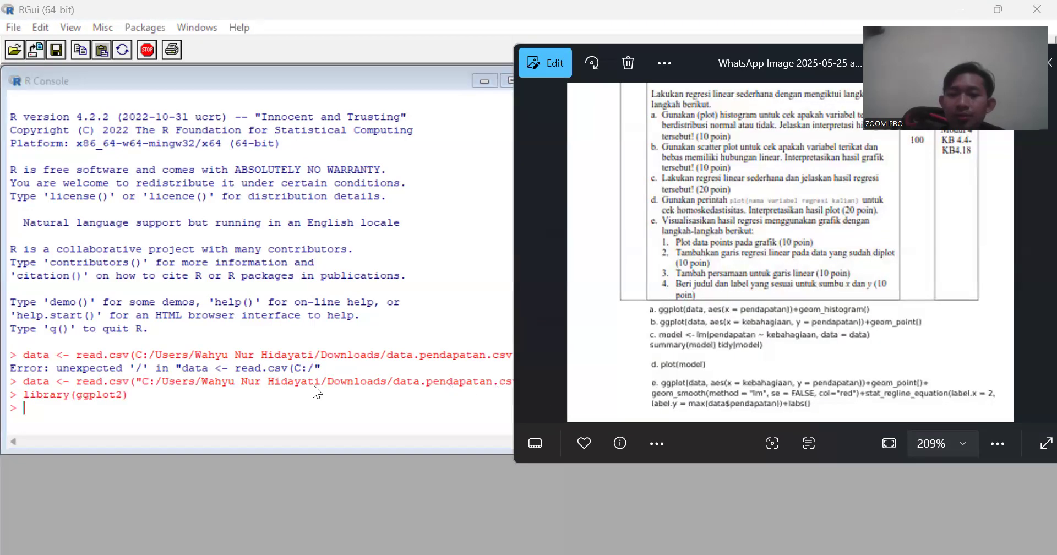
- Begin a ggplot command on data with an empty aes() mapping, correcting the arguments to ggplot(data, aes())
left_click(318, 403)
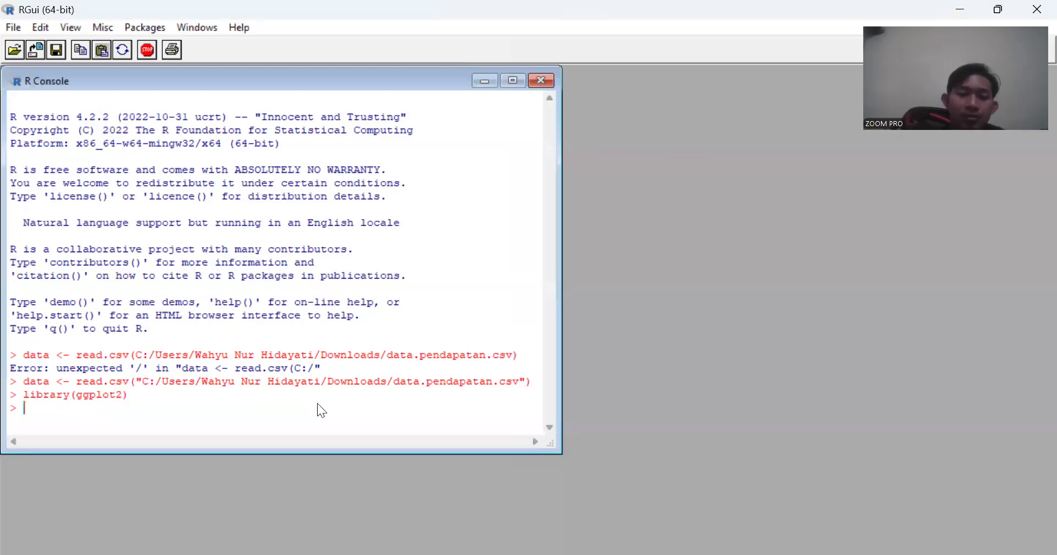
type("ggplot()")
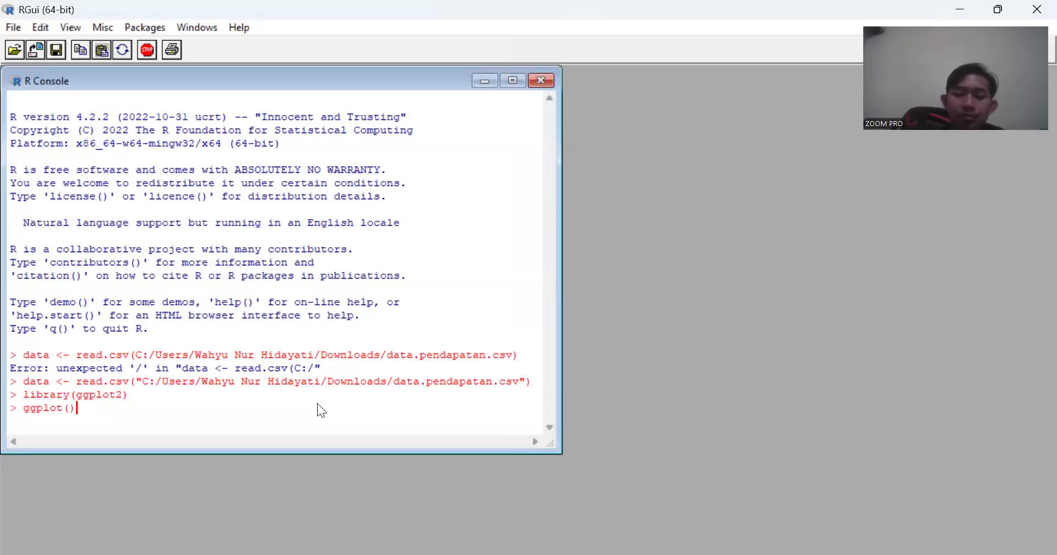
key("Left")
type("data")
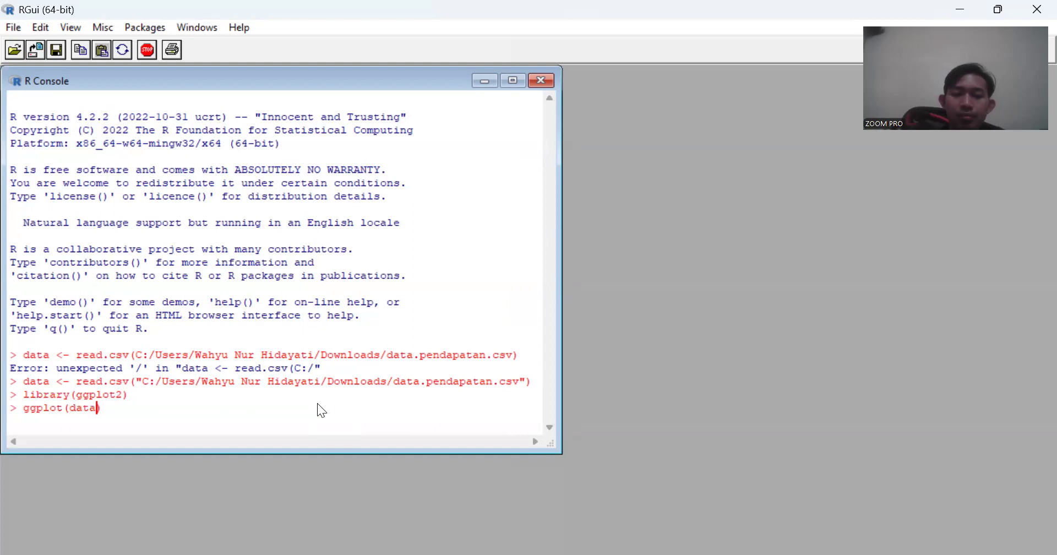
type("(aes)")
key("Left")
type("aes")
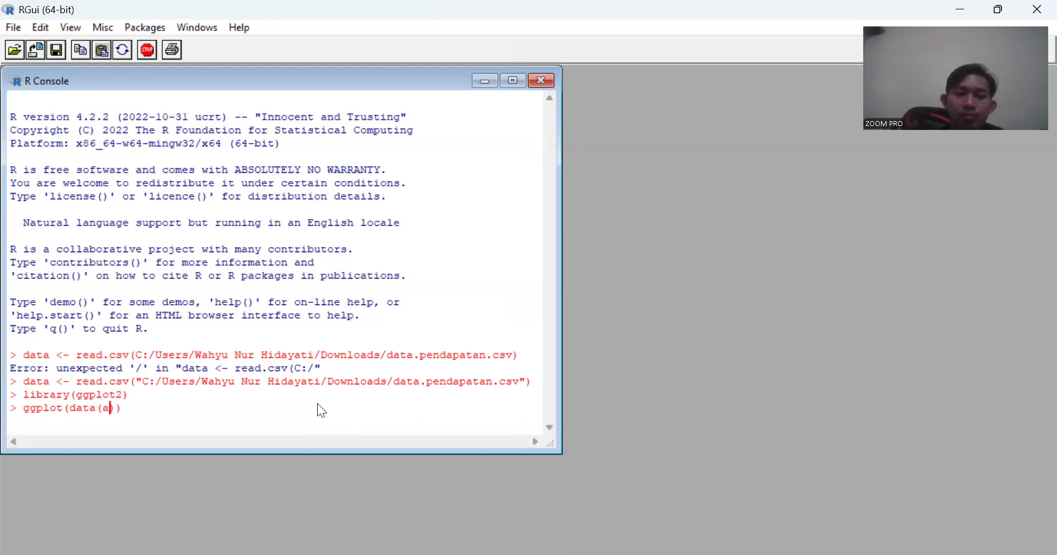
type(",")
key("BackSpace")
key("BackSpace")
key("BackSpace")
key("BackSpace")
key("BackSpace")
key("Delete")
type(", aes()")
key("Left")
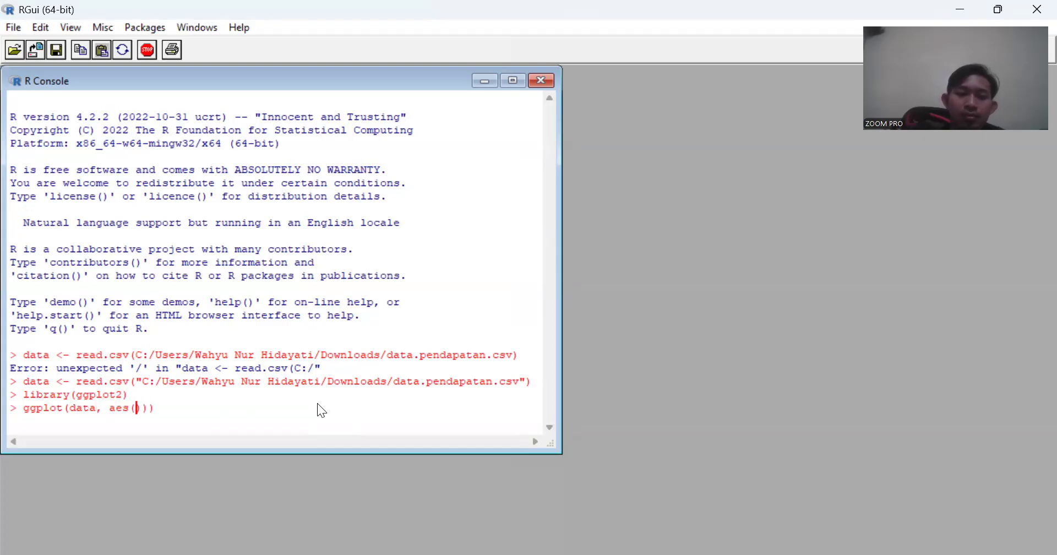
- Set the mapping to x=kebahagiaan and y=pendapatan, remove the extra closing parenthesis, and run the ggplot command
type("x=")
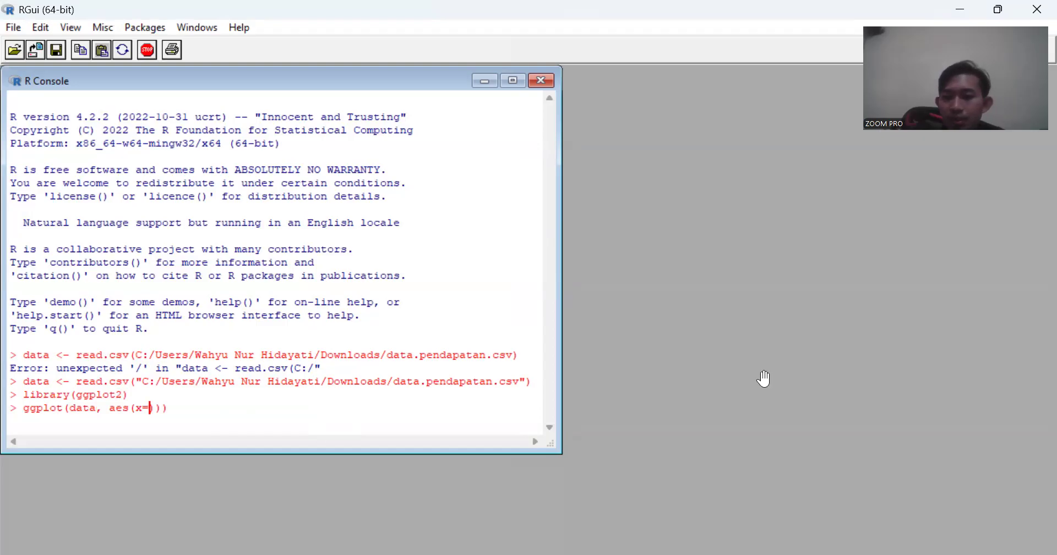
key("alt+Tab")
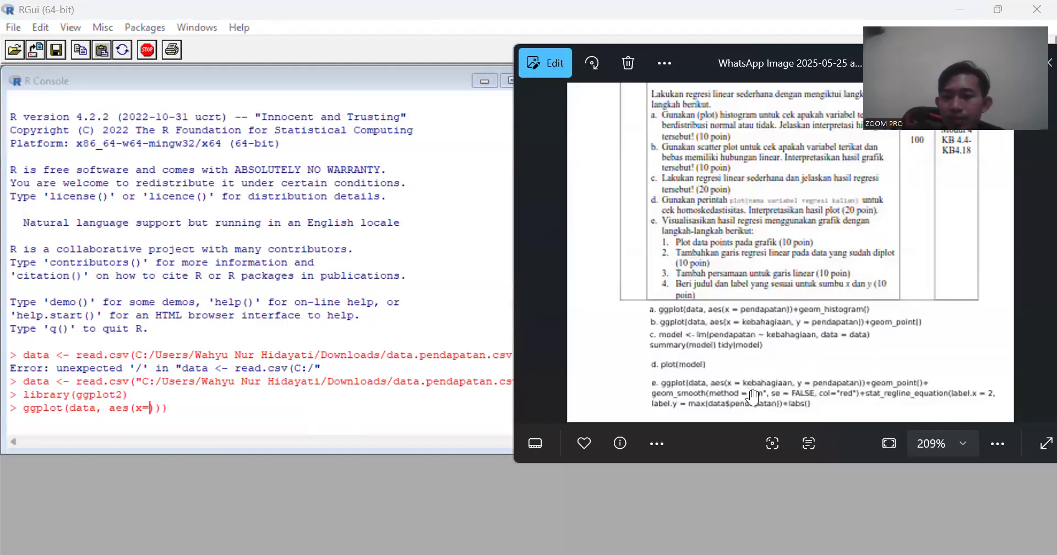
left_click(150, 409)
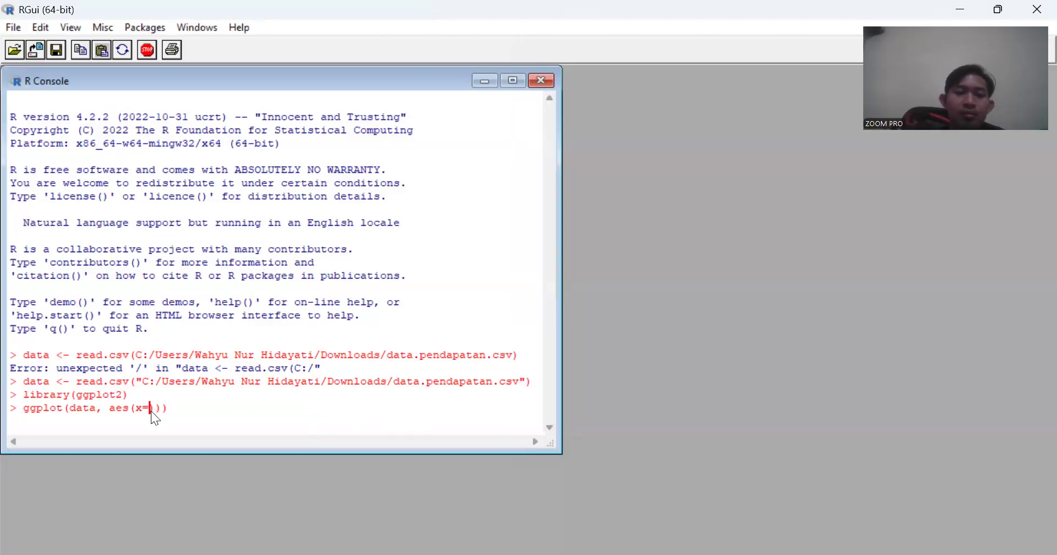
type("kebahagiaan")
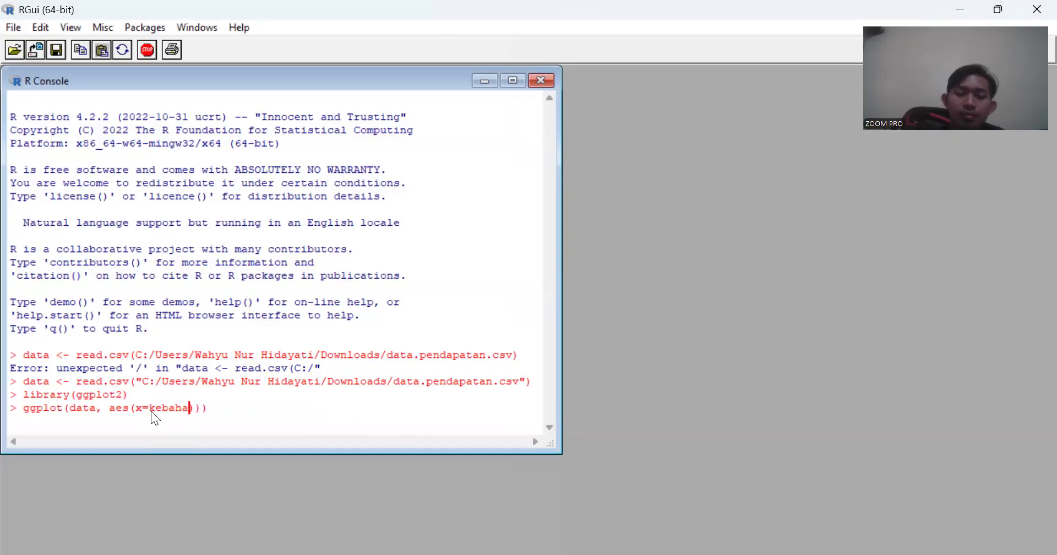
type(", y=")
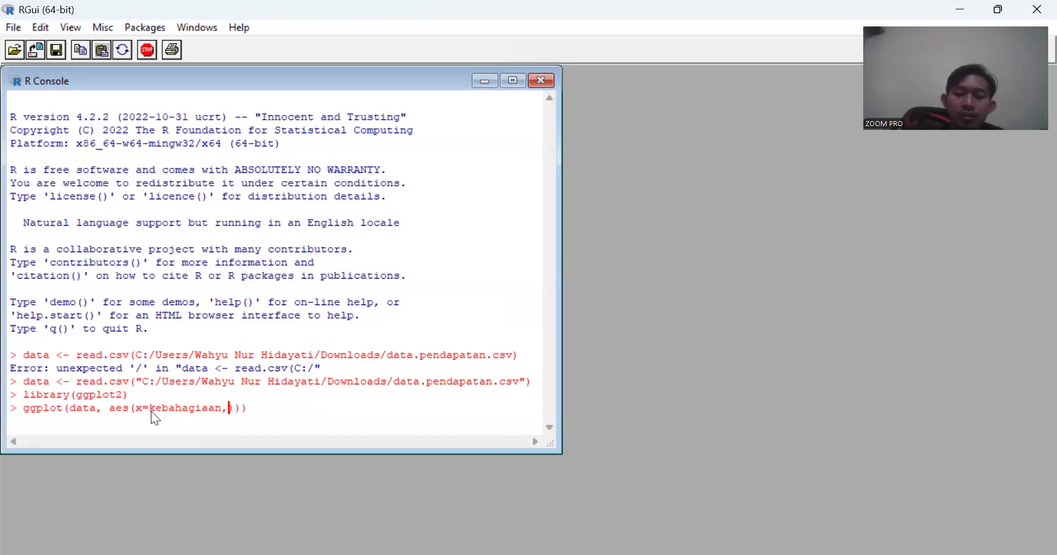
type("pendapatan")
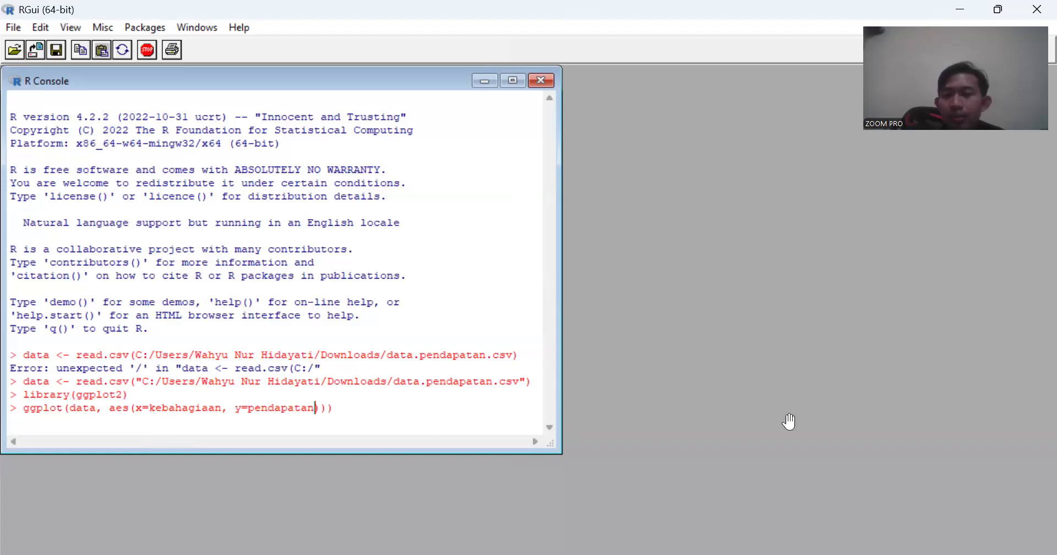
key("alt+Tab")
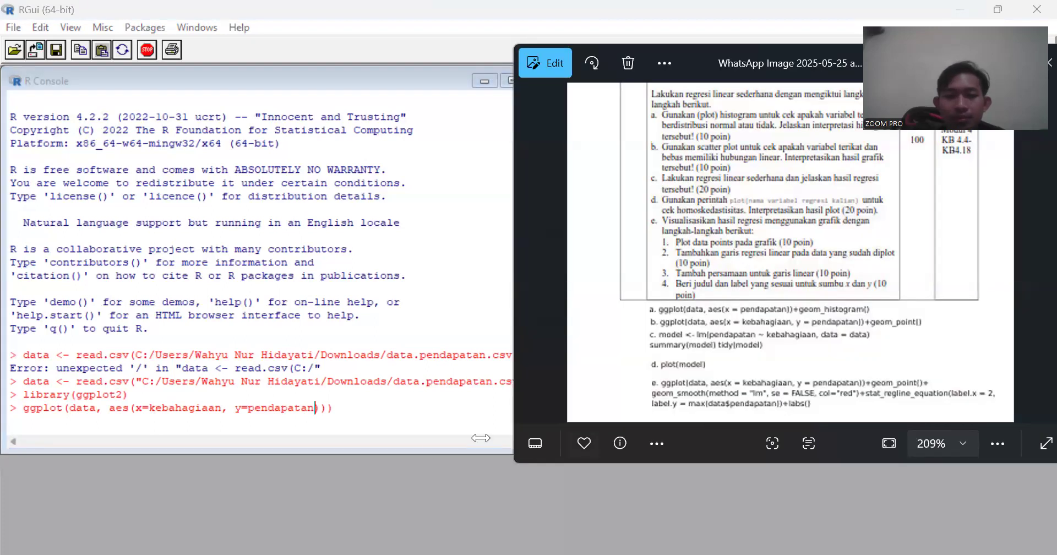
left_click(322, 409)
type(")")
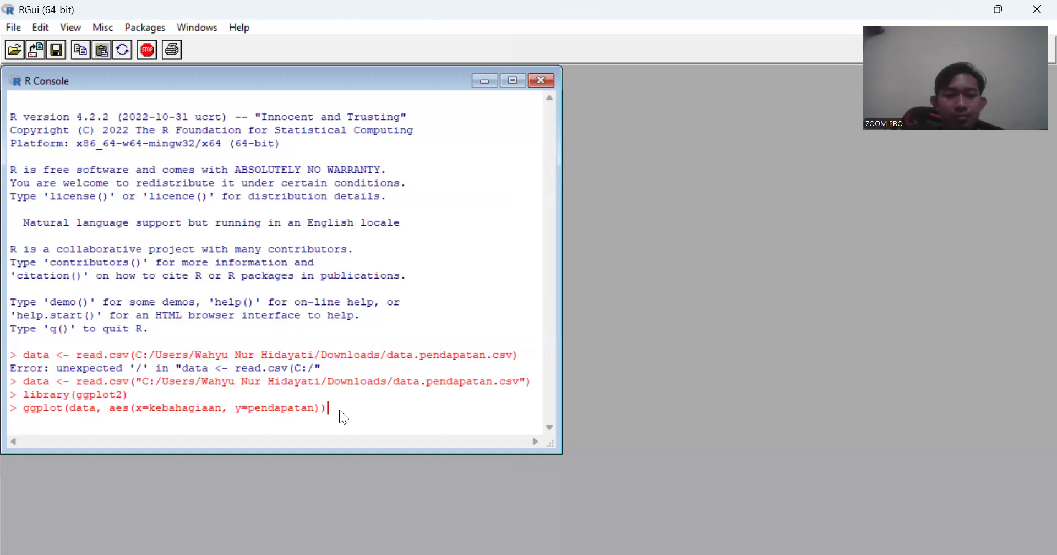
key("Return")
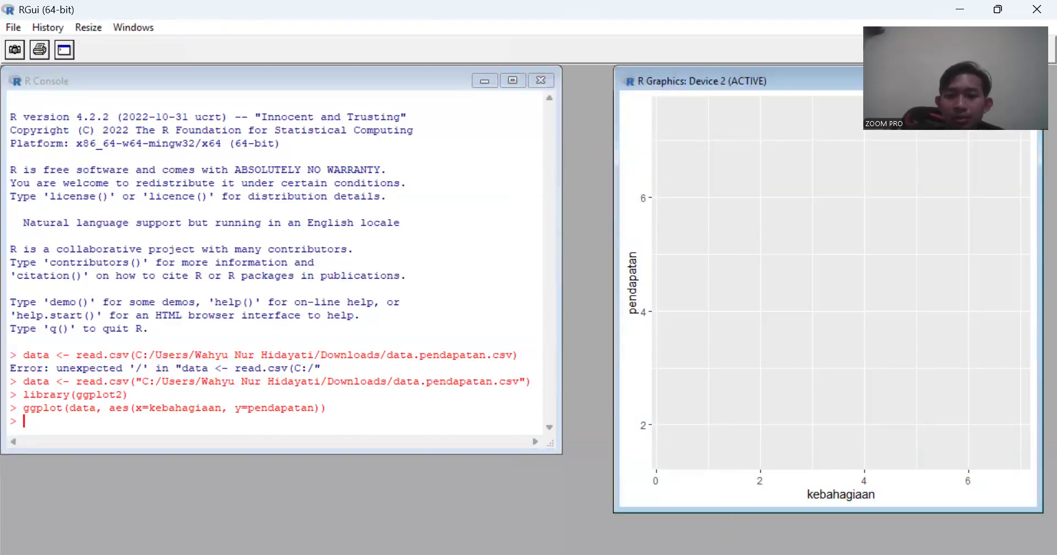
- Check the sample command in the assignment image and run geom_point() on its own in the R console
left_click(774, 529)
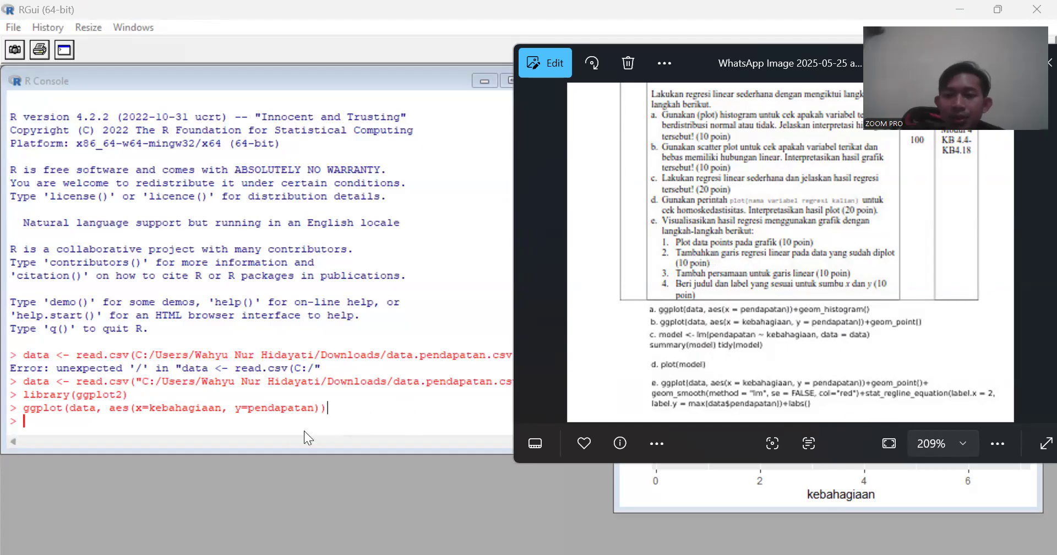
left_click(220, 419)
type("geom_point()")
key("Return")
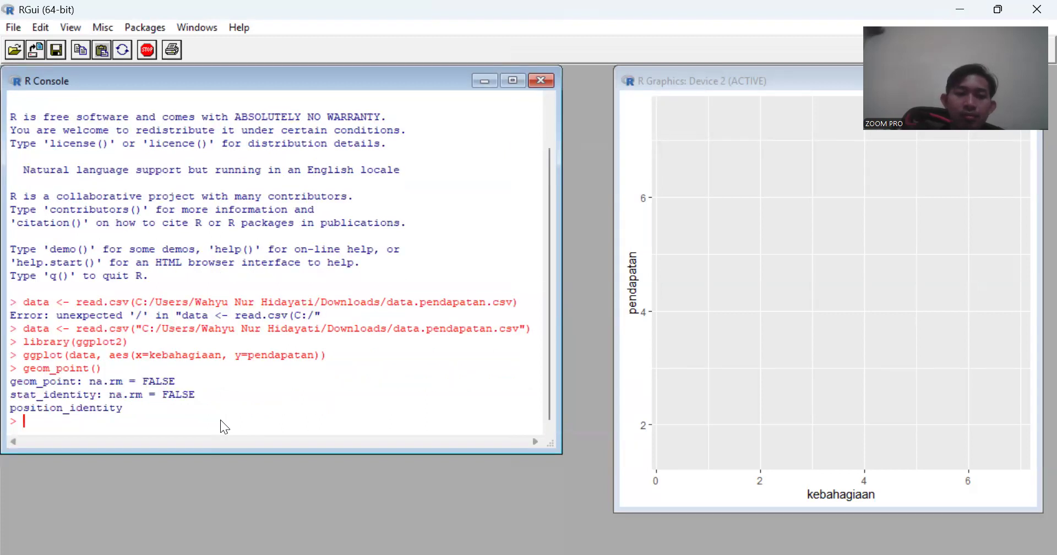
- Recall the ggplot command, append +geom_point(), and run it to plot the data points
key("Up")
key("Up")
type("+geom_point(")
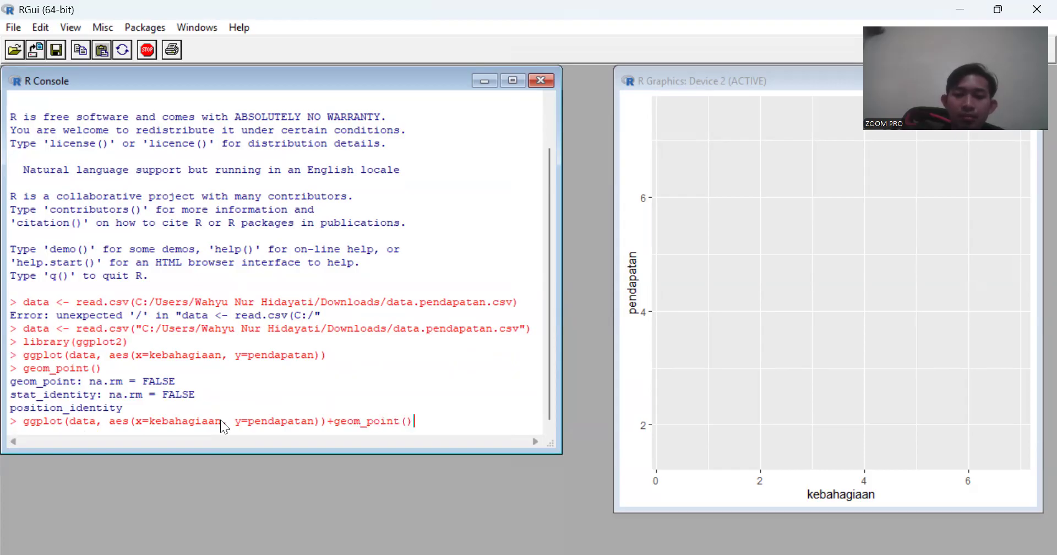
key("Return")
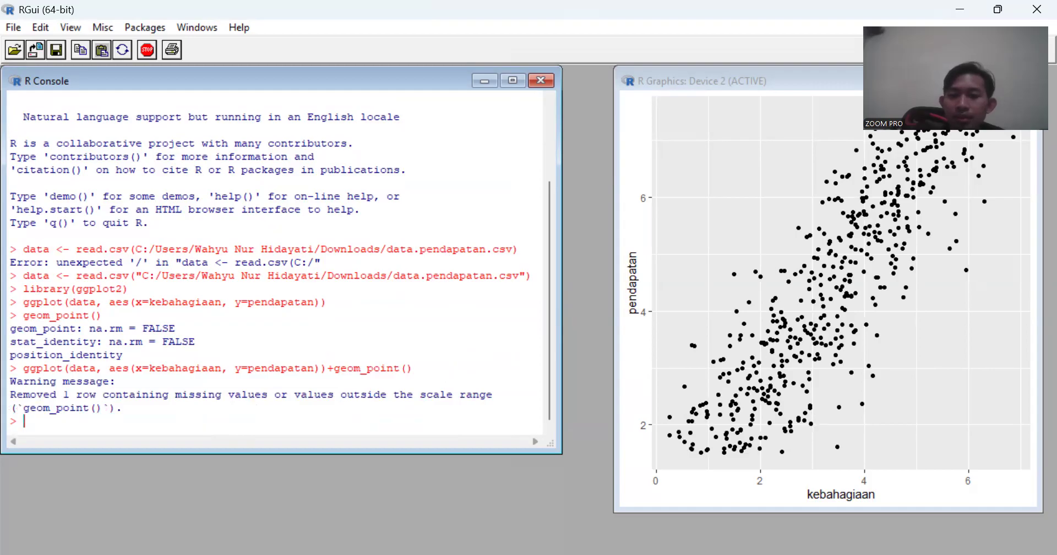
- Check the task e sample command in the assignment image, then recall the scatter plot command and append +geom_smooth()
key("alt+Tab")
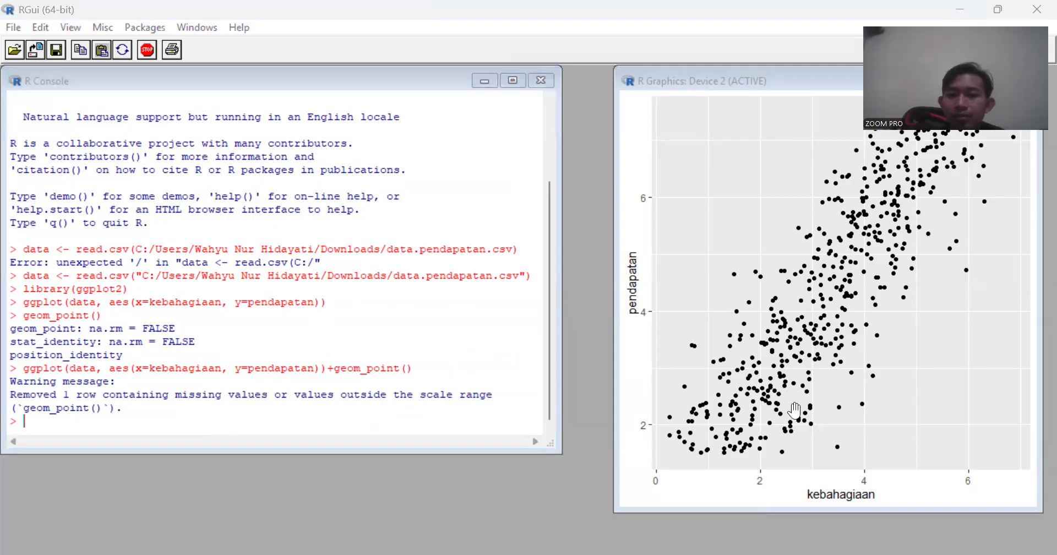
key("alt+Tab")
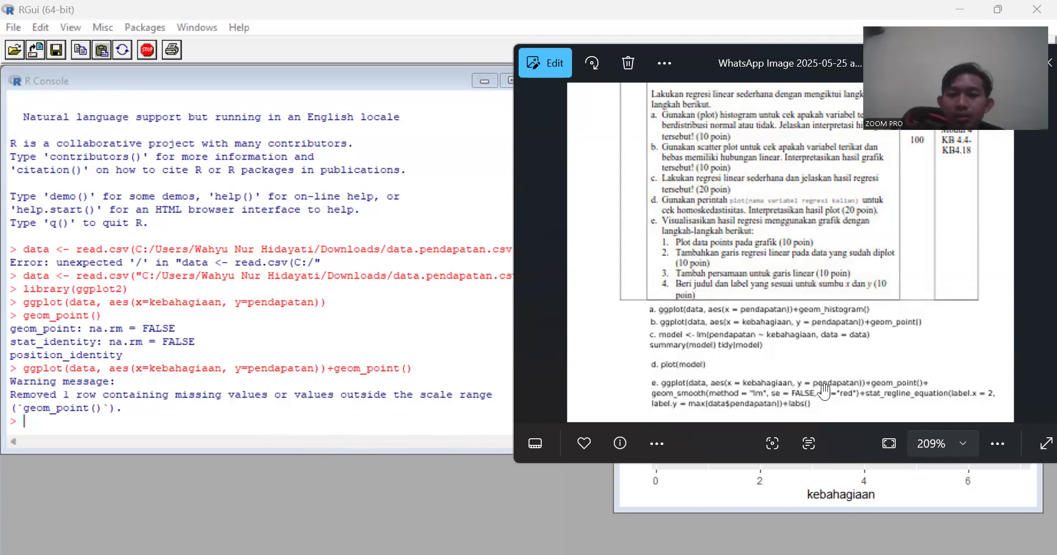
left_click(121, 422)
key("Up")
type("+geom_smooth()")
key("Left")
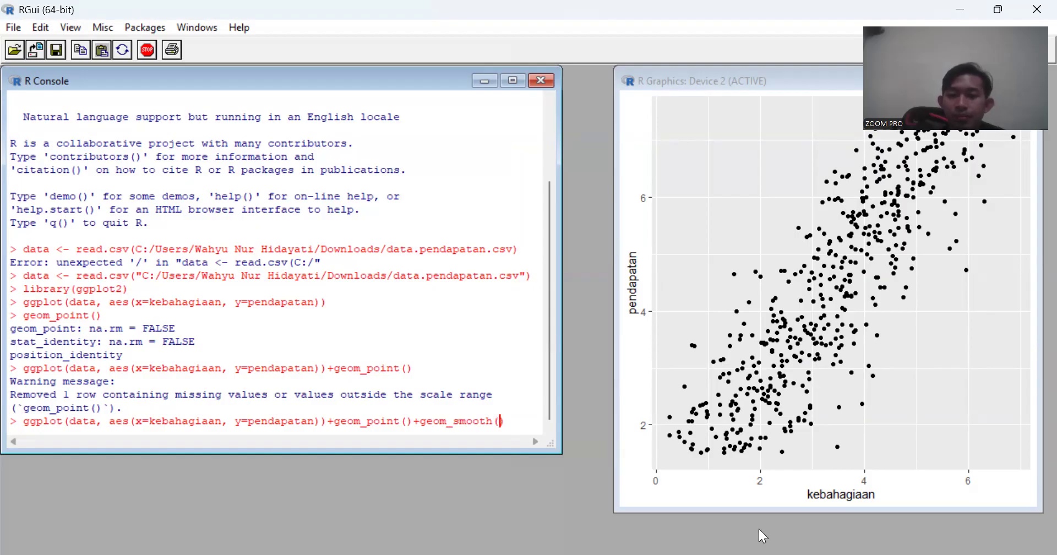
- Check the geom_smooth arguments in the assignment image and enter method="lm" inside the geom_smooth parentheses
key("alt+Tab")
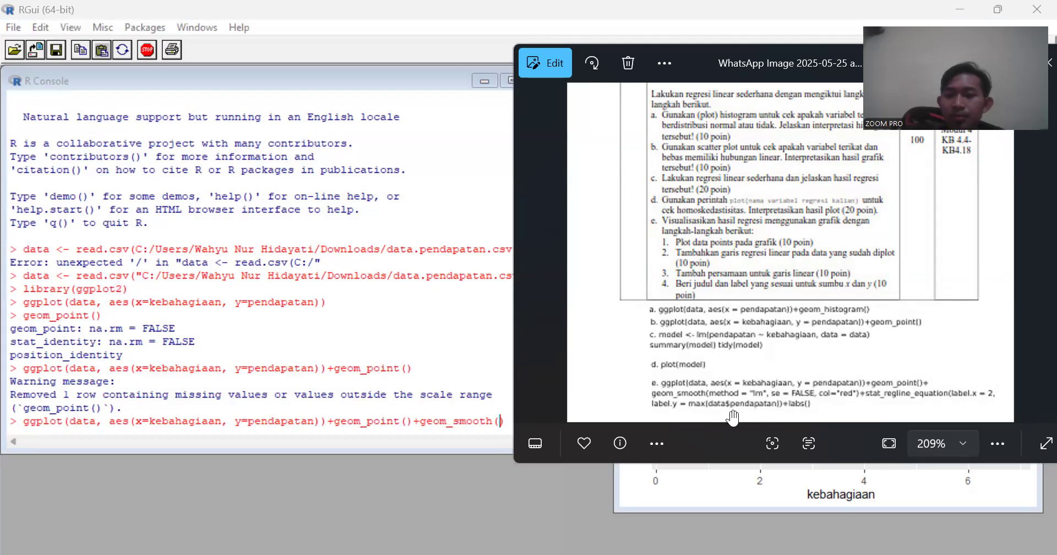
left_click(498, 421)
type("method")
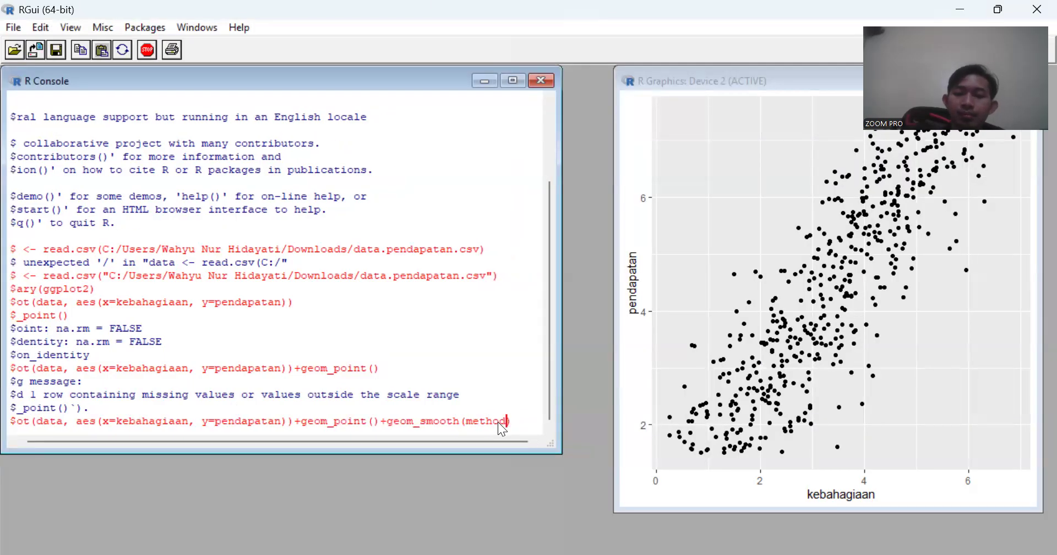
type(" =")
key("BackSpace")
key("BackSpace")
type("=\"lm")
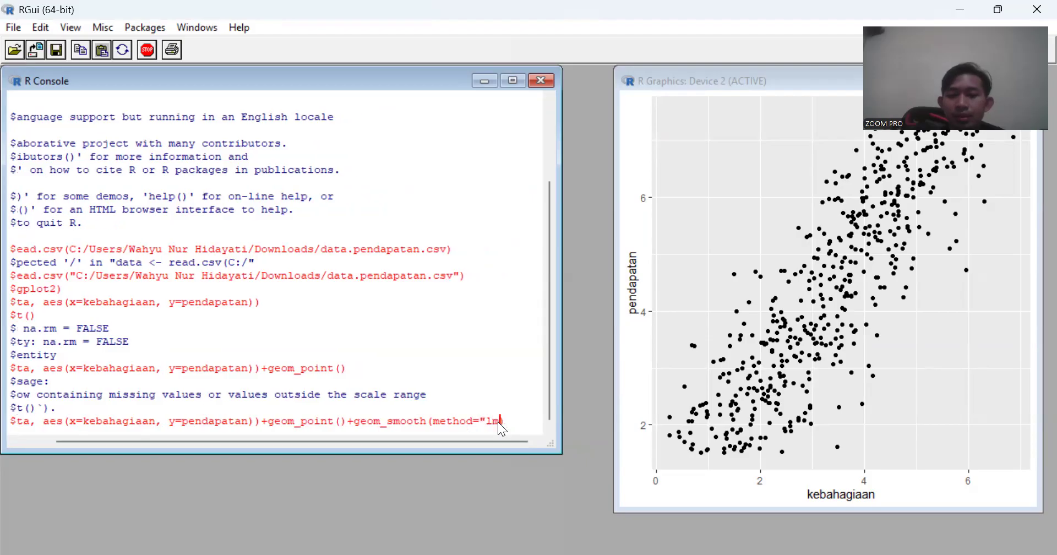
type("\", ")
type("se=")
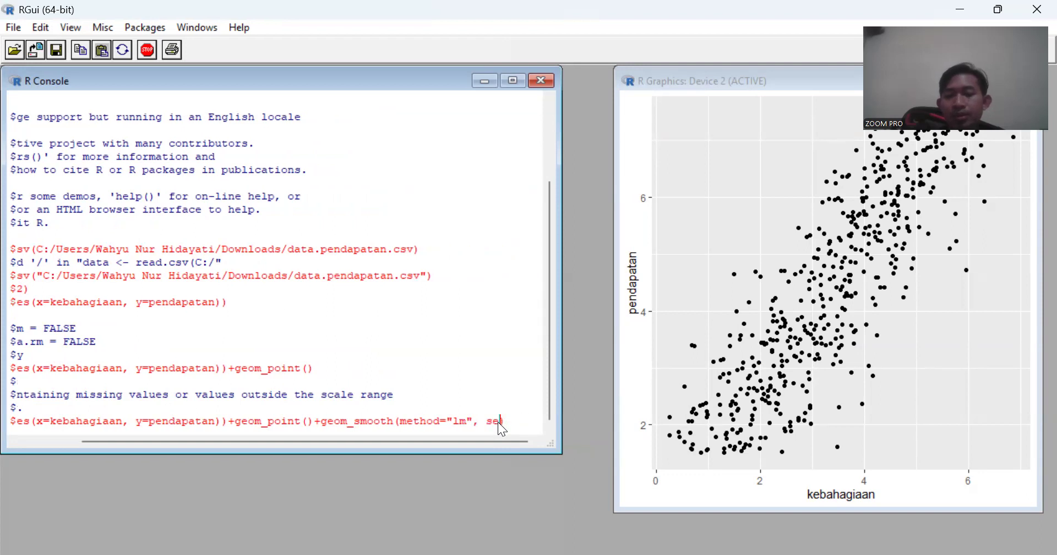
type("false")
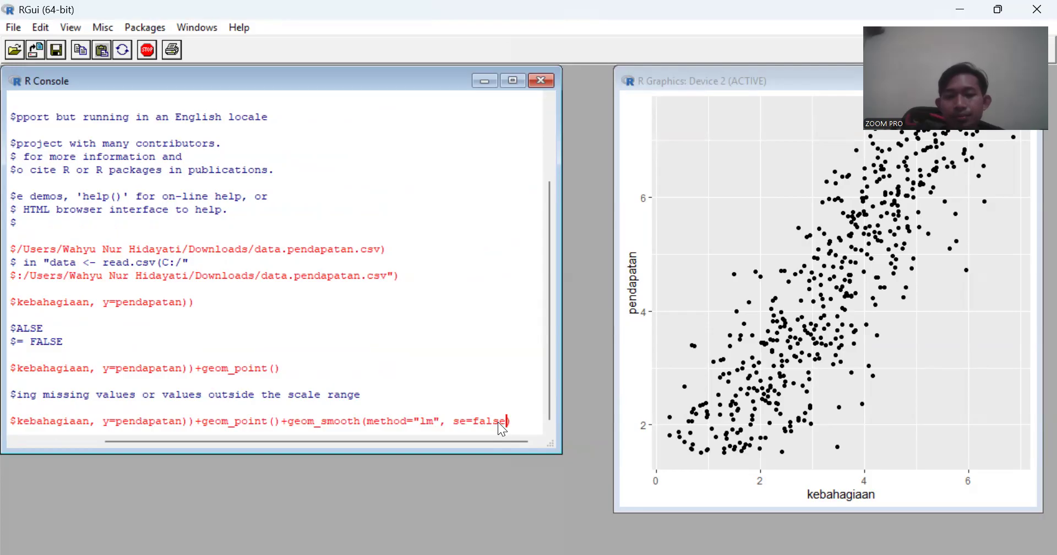
- Add the argument se=false to geom_smooth and try to run the command
key("Return")
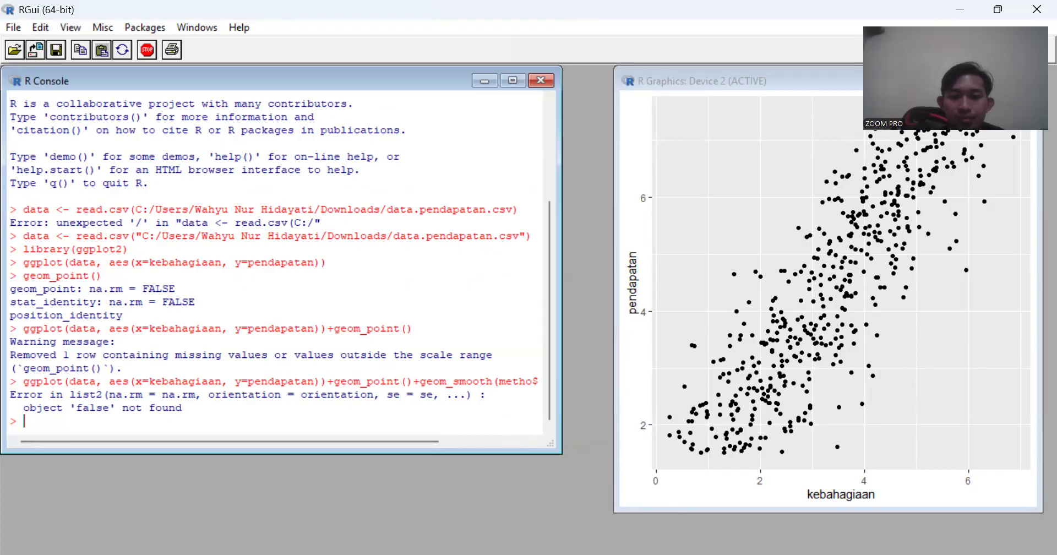
- Check the sample command again, recall the failed command, change the se value to FALSE, and run it to plot the regression line
key("alt+Tab")
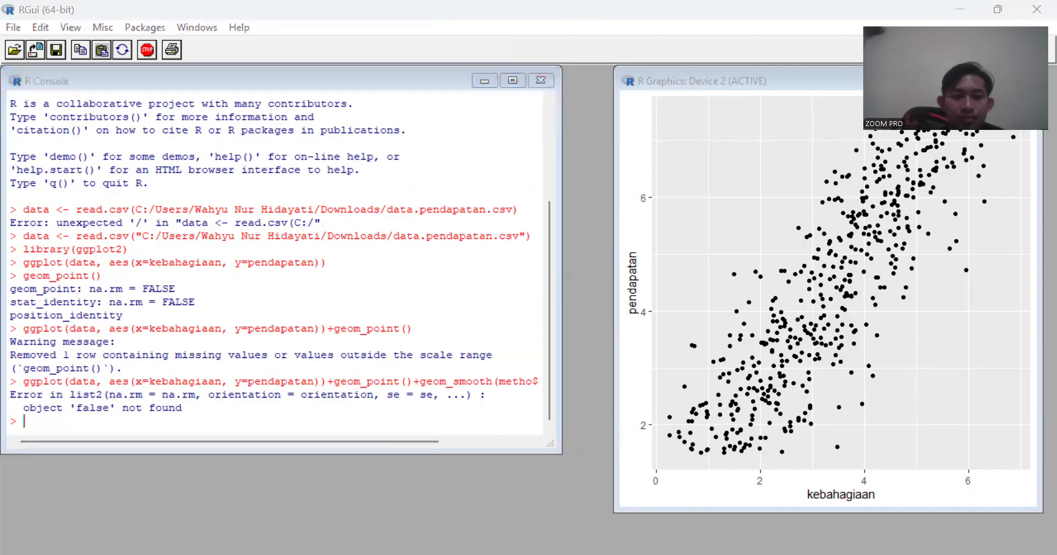
left_click(760, 526)
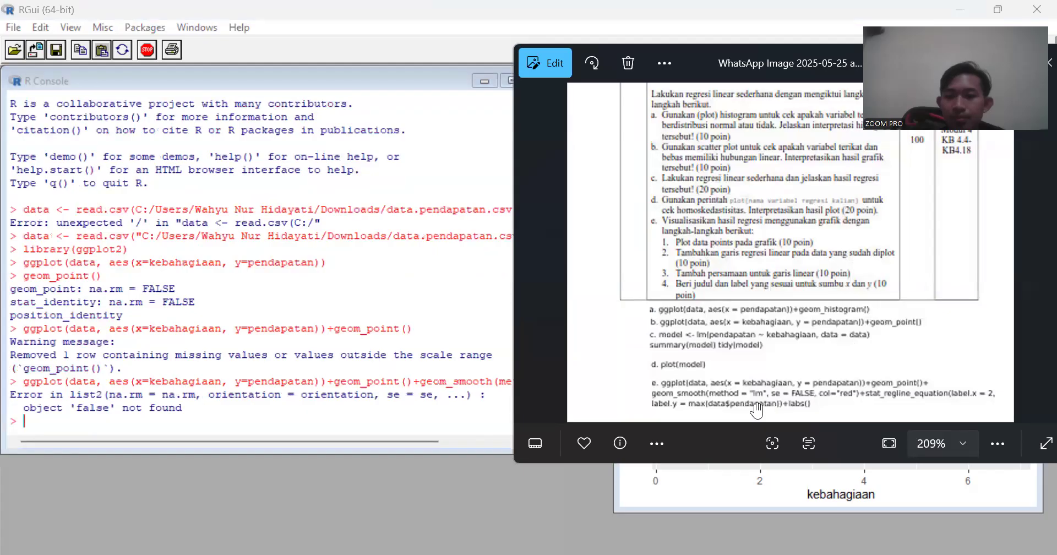
left_click(312, 423)
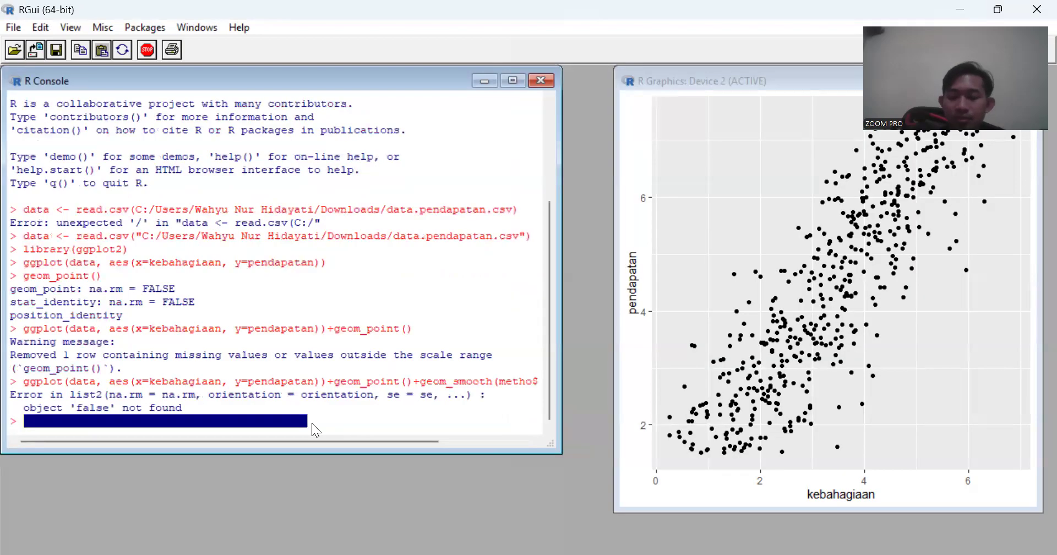
key("Up")
key("Left")
key("Left")
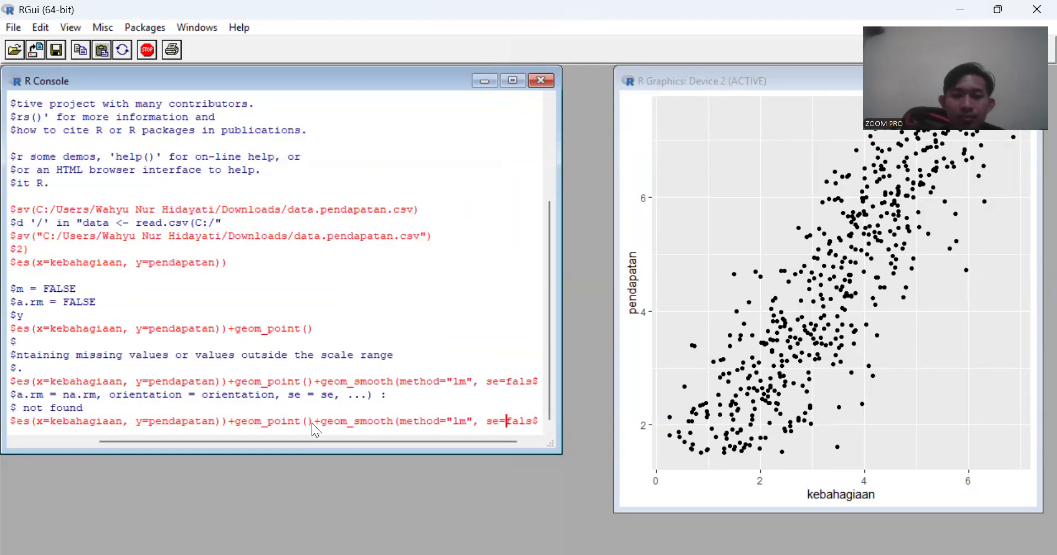
key("BackSpace")
key("BackSpace")
key("BackSpace")
key("BackSpace")
key("Delete")
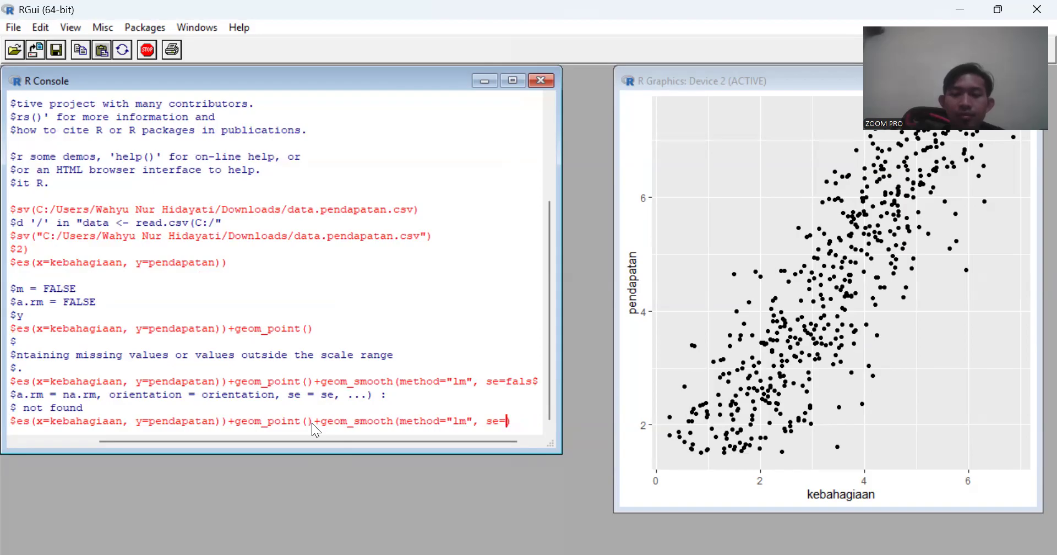
type("FALSE")
key("Return")
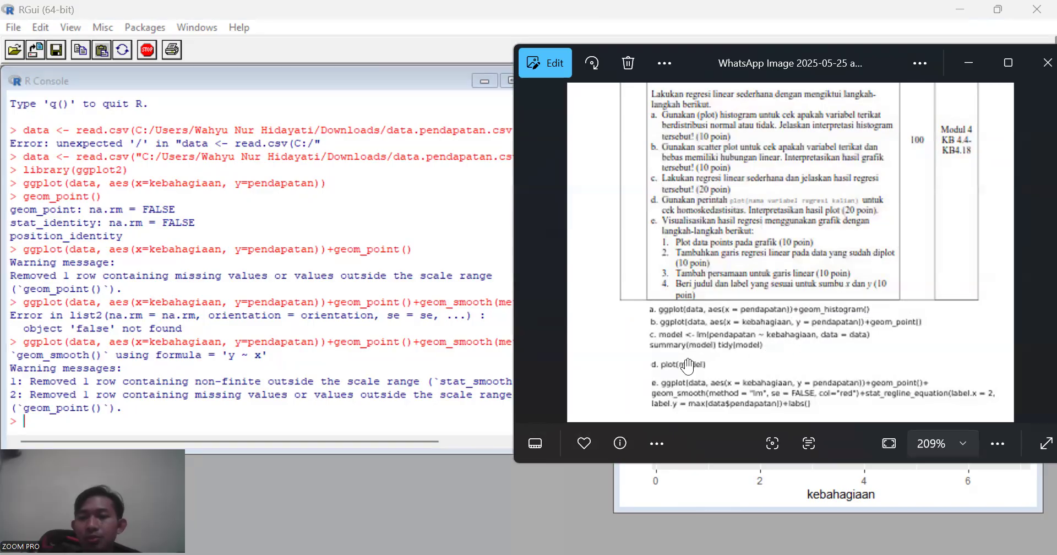
- Recall the regression line command and append +labs() with title="tugas 2" and the beginning of an x argument
left_click(213, 426)
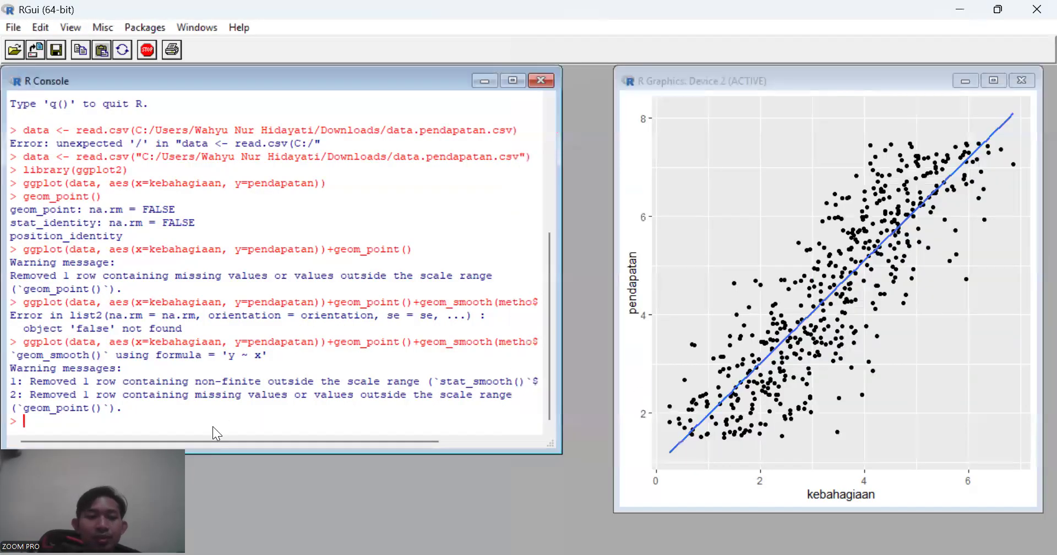
key("Up")
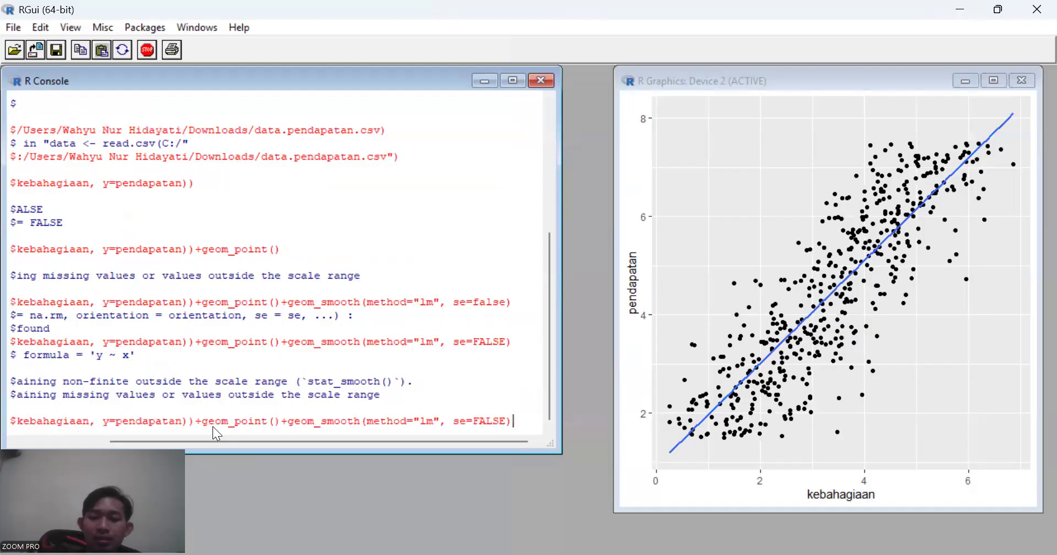
type("+labs")
type("(t")
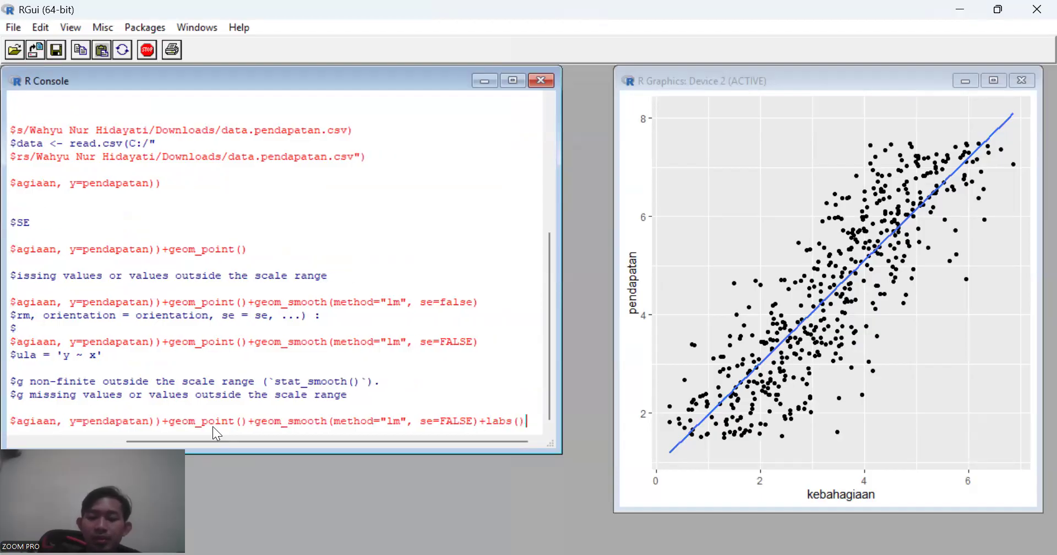
type("itle")
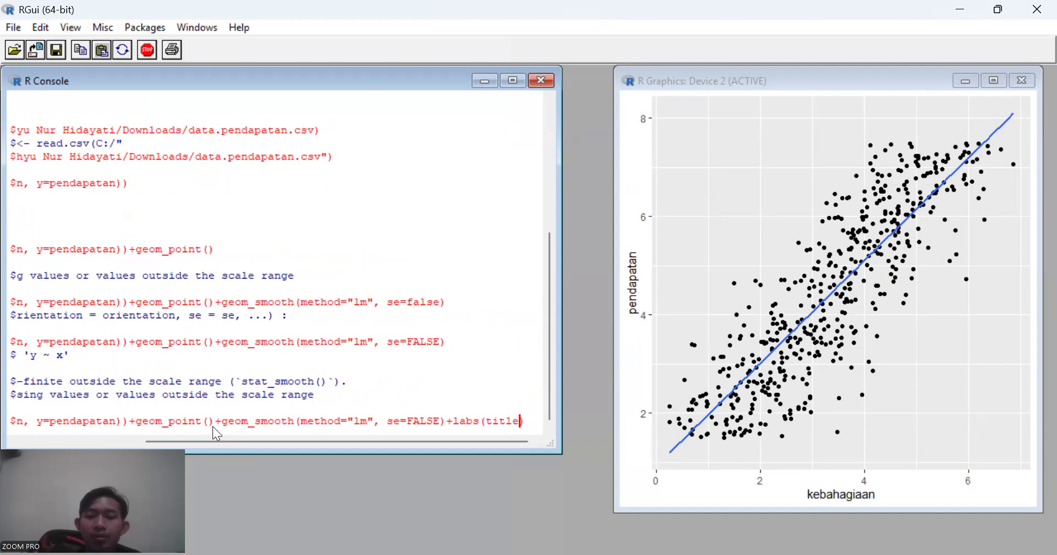
type("=\"tu")
type("\")")
key("Left")
key("Left")
type("tugas")
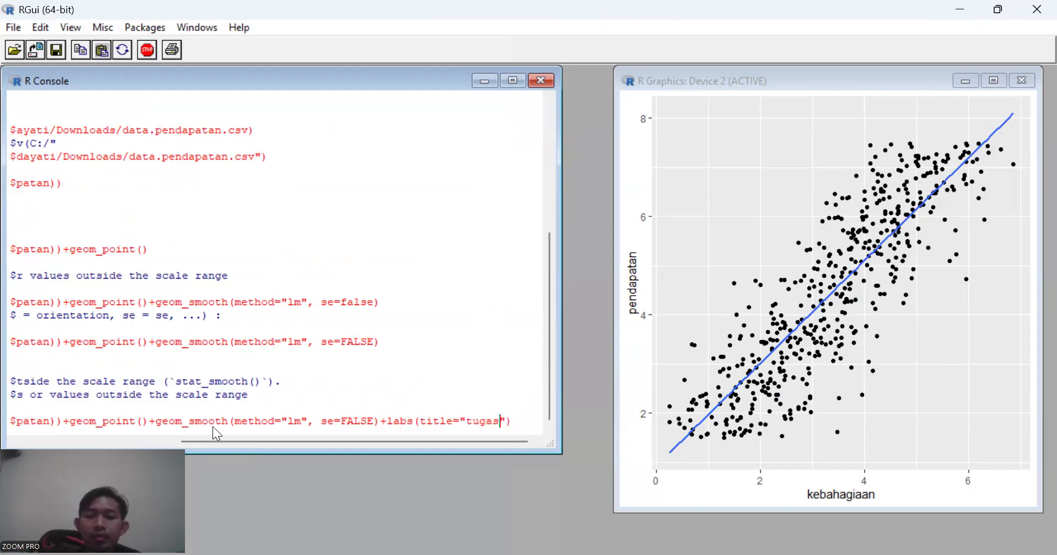
type(" 2\"")
type(", x=")
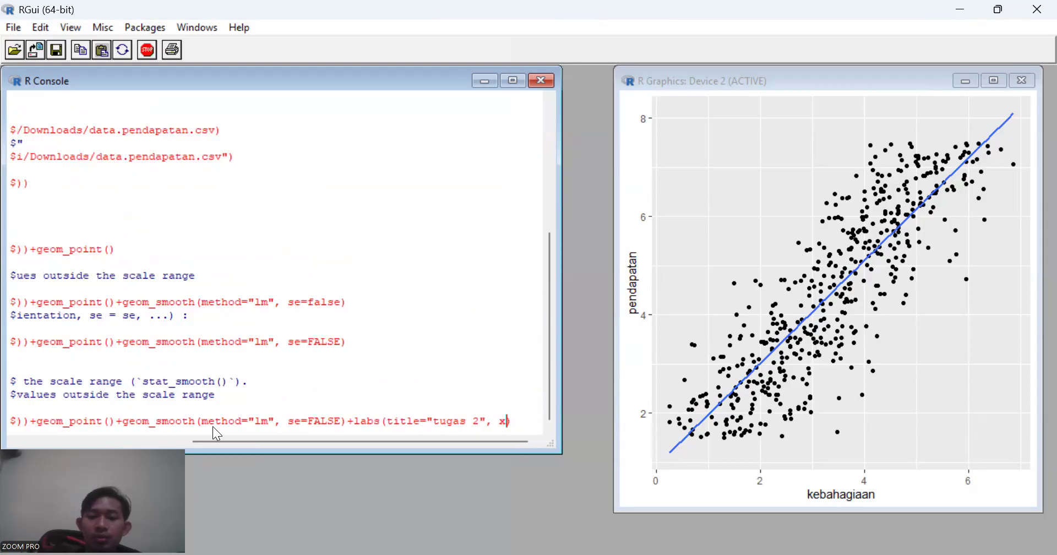
type("pendapa")
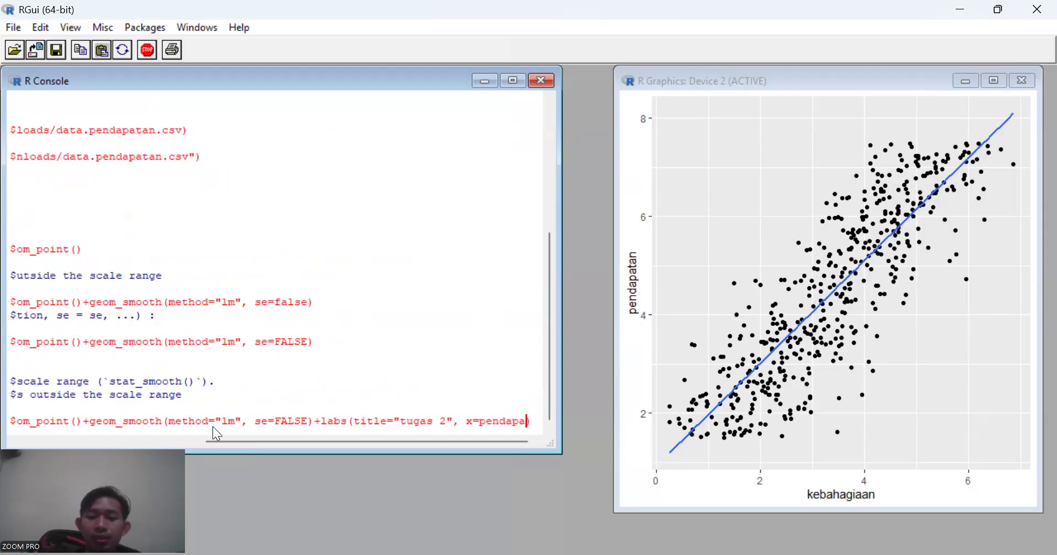
type("tan, ")
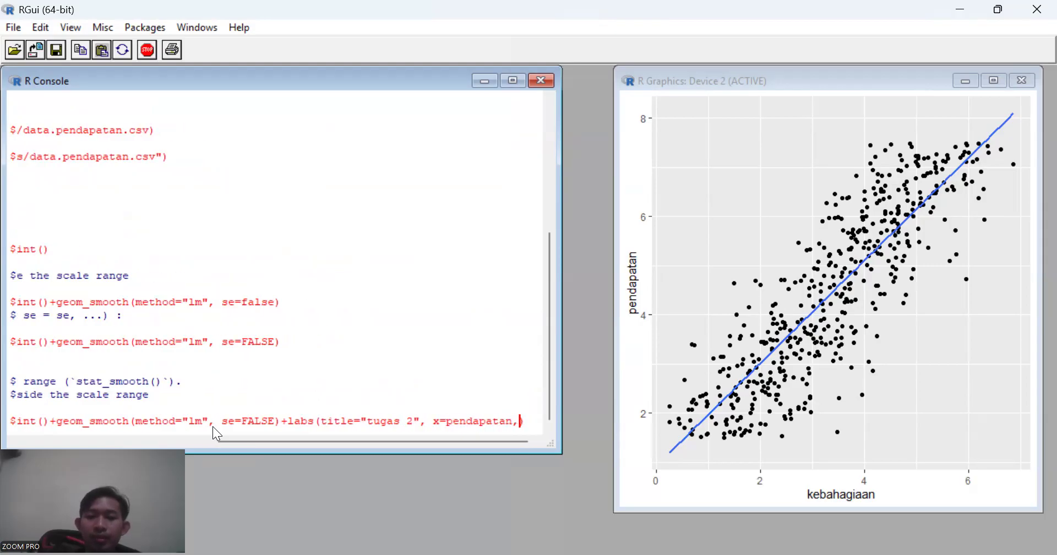
type("y=")
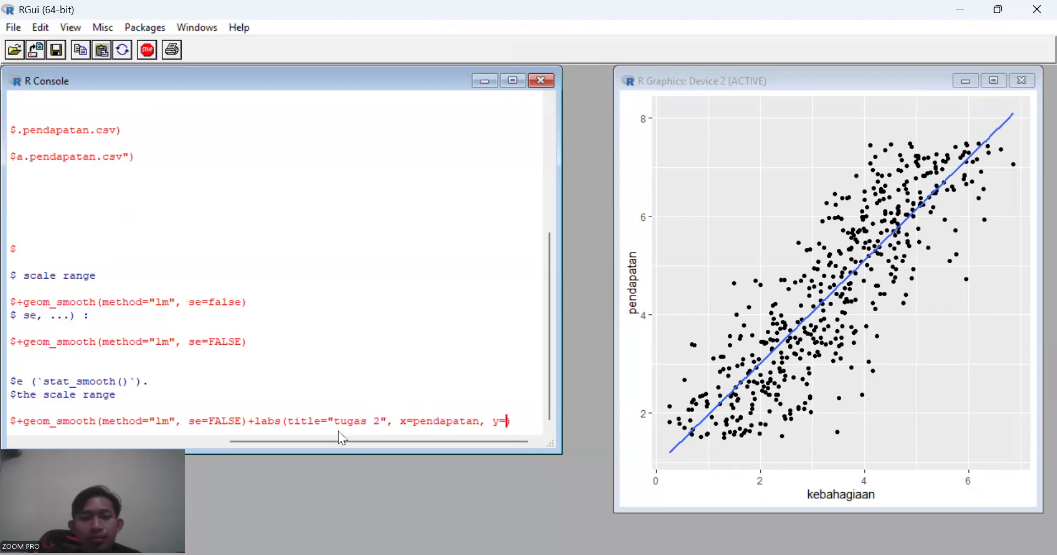
mouse_move(340, 440)
left_mouse_down()
mouse_move(167, 435)
mouse_move(349, 435)
left_mouse_up()
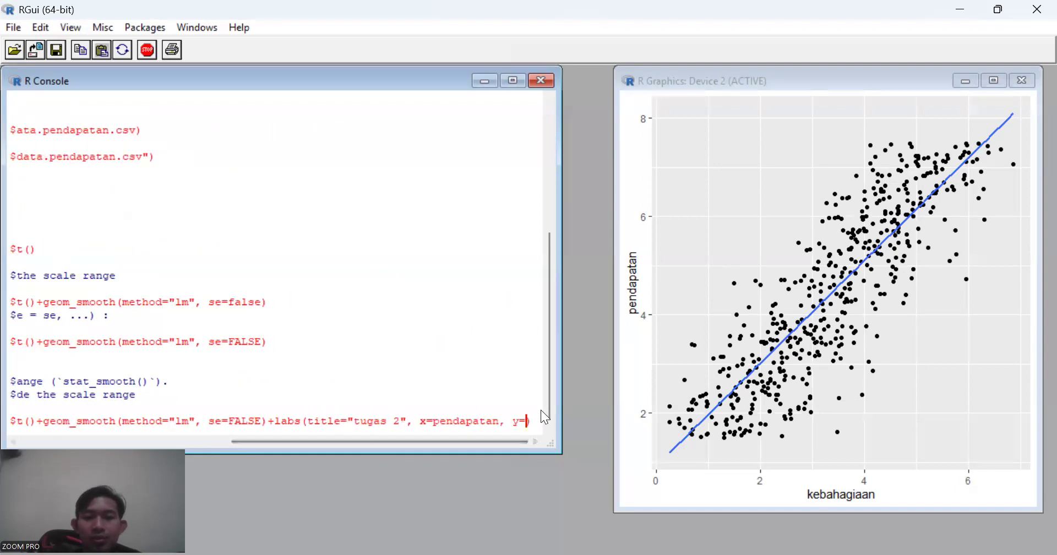
key("BackSpace")
key("BackSpace")
key("BackSpace")
key("BackSpace")
key("BackSpace")
key("BackSpace")
key("BackSpace")
key("BackSpace")
key("BackSpace")
key("BackSpace")
key("BackSpace")
key("BackSpace")
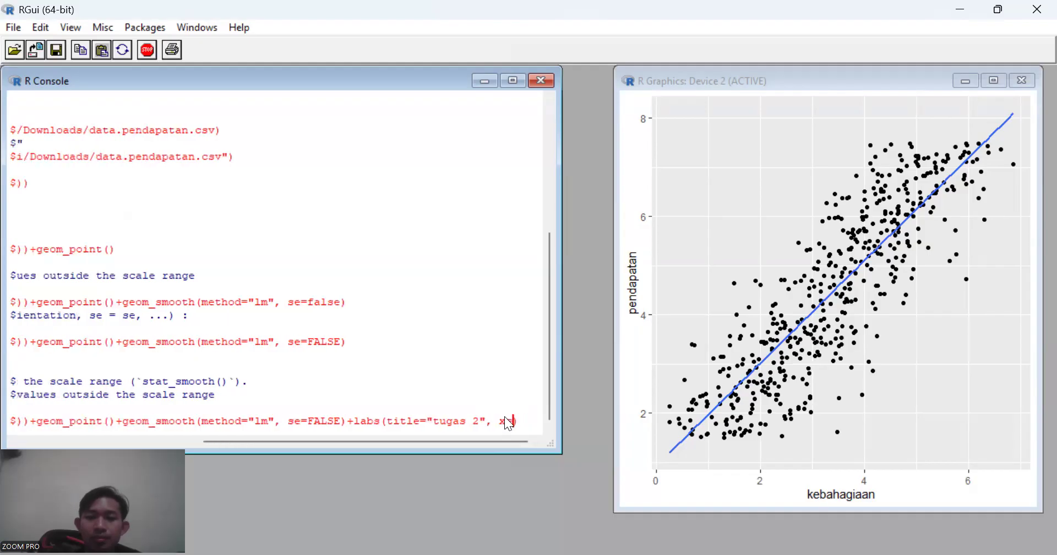
- Complete the labs arguments as x=kebahagiaan, y=pendapatan and try to run the command
type("eba")
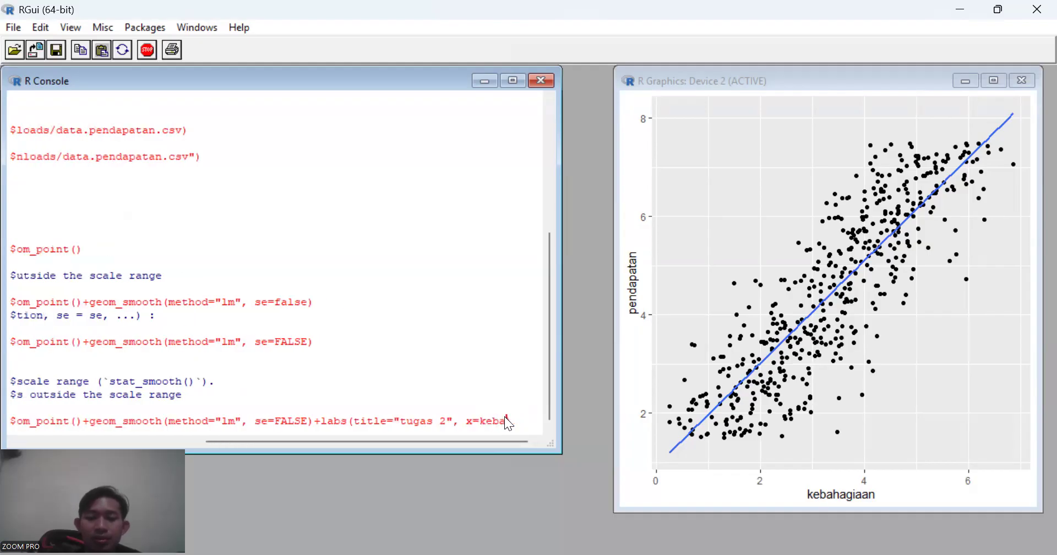
type("hagiaan")
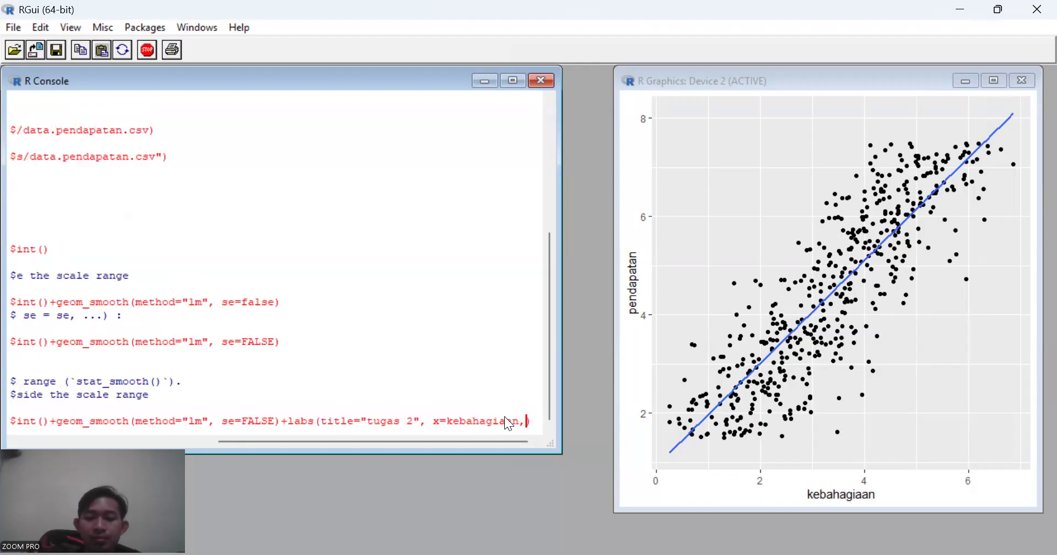
type(", y=pendapatan)")
key("Return")
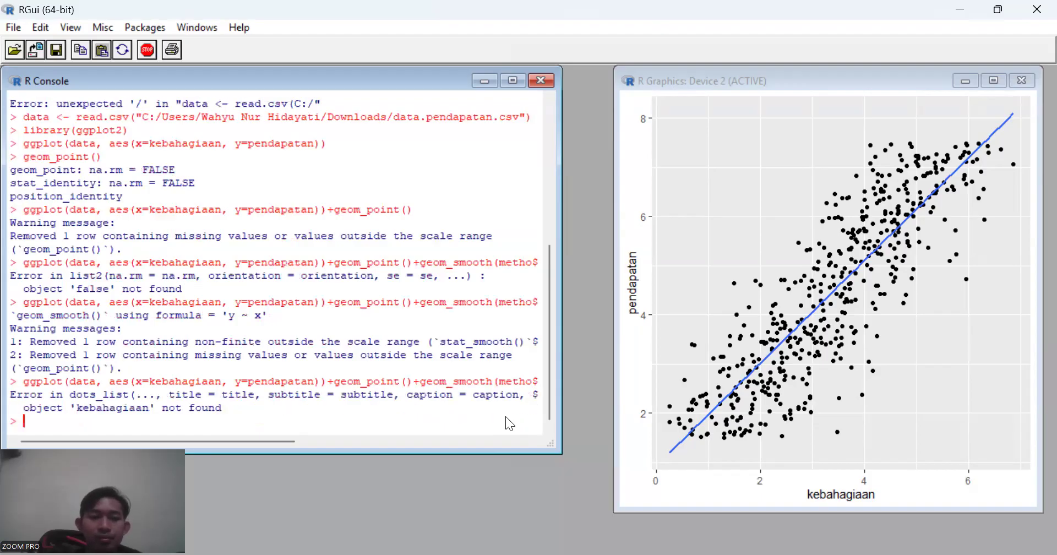
- Recall the labs command, enclose the axis labels kebahagiaan and pendapatan in double quotes, and run it to plot the labelled graph
key("Up")
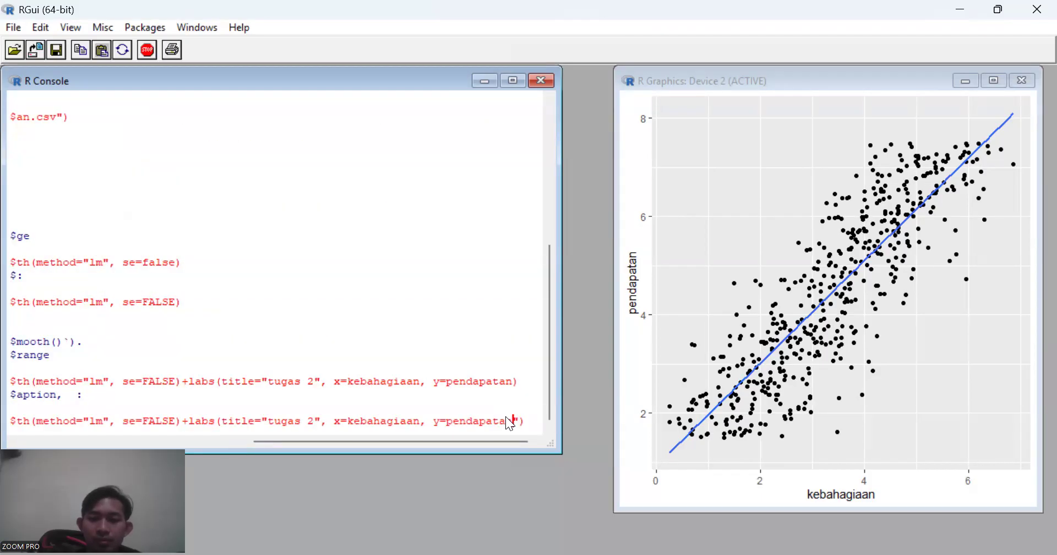
key("Left")
key("Left")
key("Left")
key("Left")
key("Left")
key("Left")
key("Left")
key("Left")
key("Left")
key("Left")
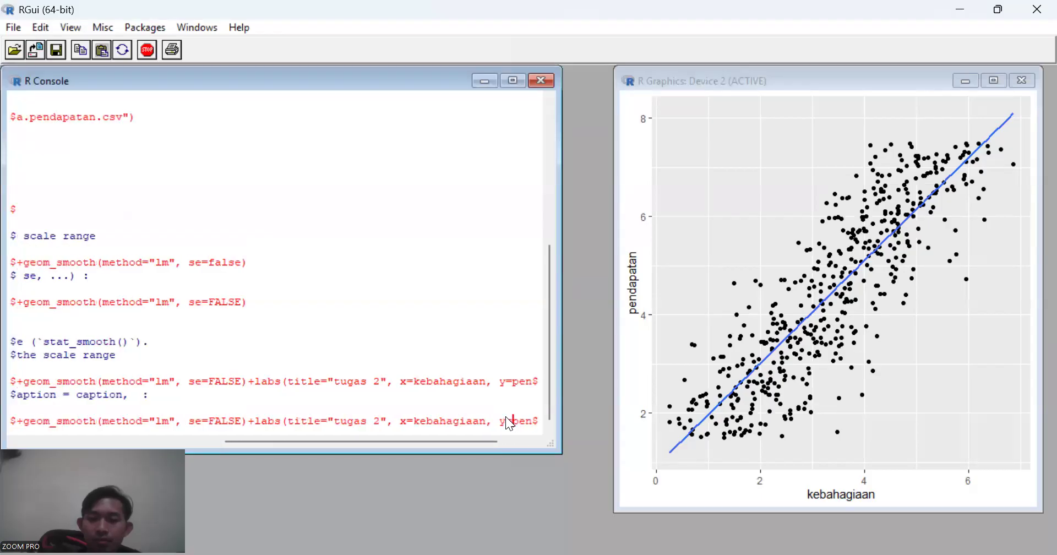
type("\"")
key("Left")
key("Left")
key("Left")
key("Left")
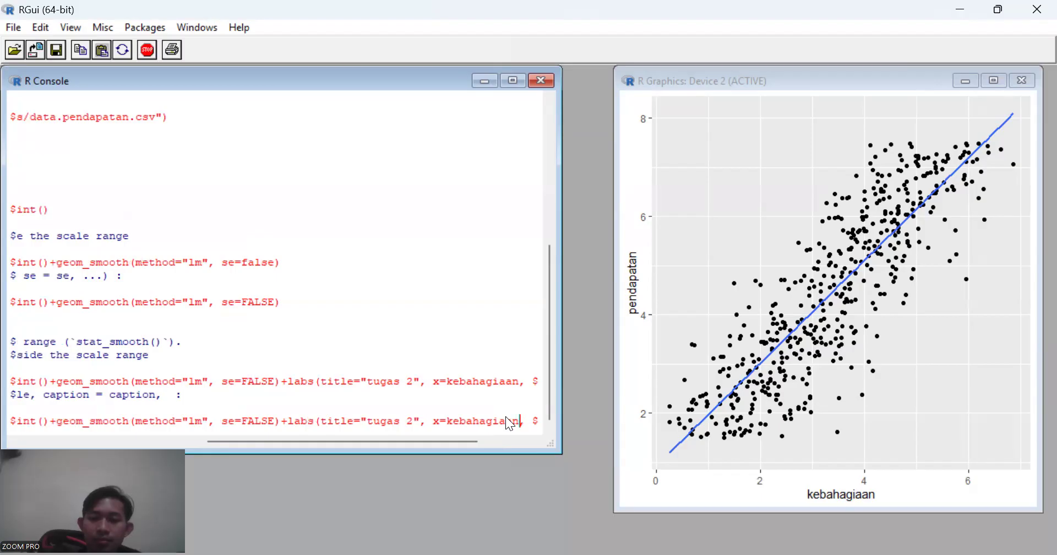
key("Left")
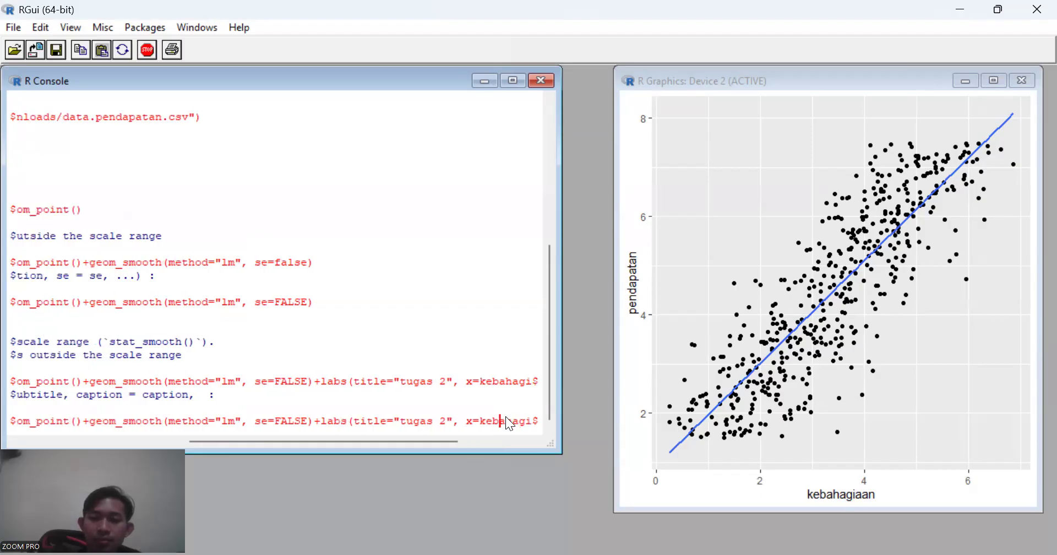
key("Left")
key("Left")
key("Left")
key("Left")
key("Left")
key("Left")
type("\"")
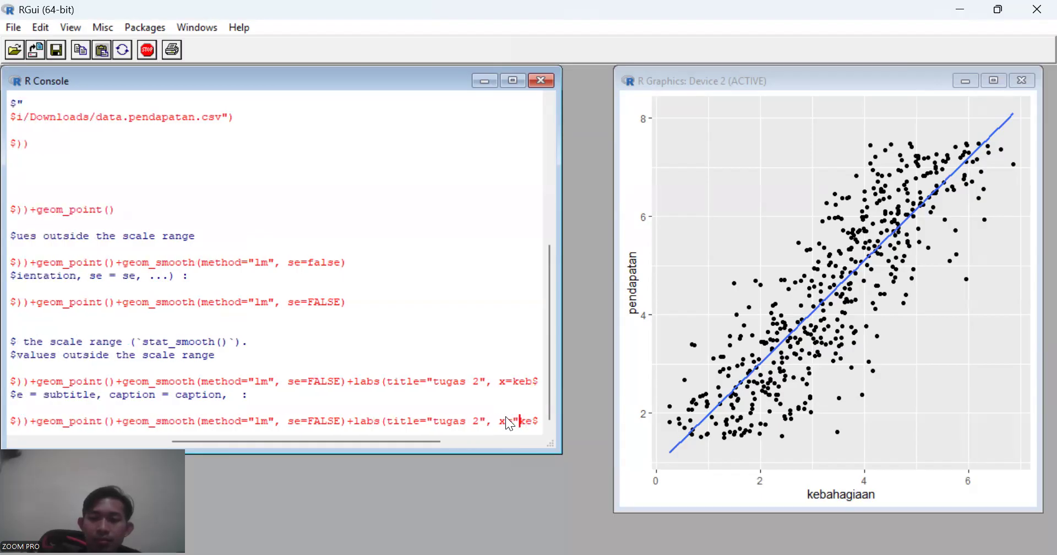
key("Return")
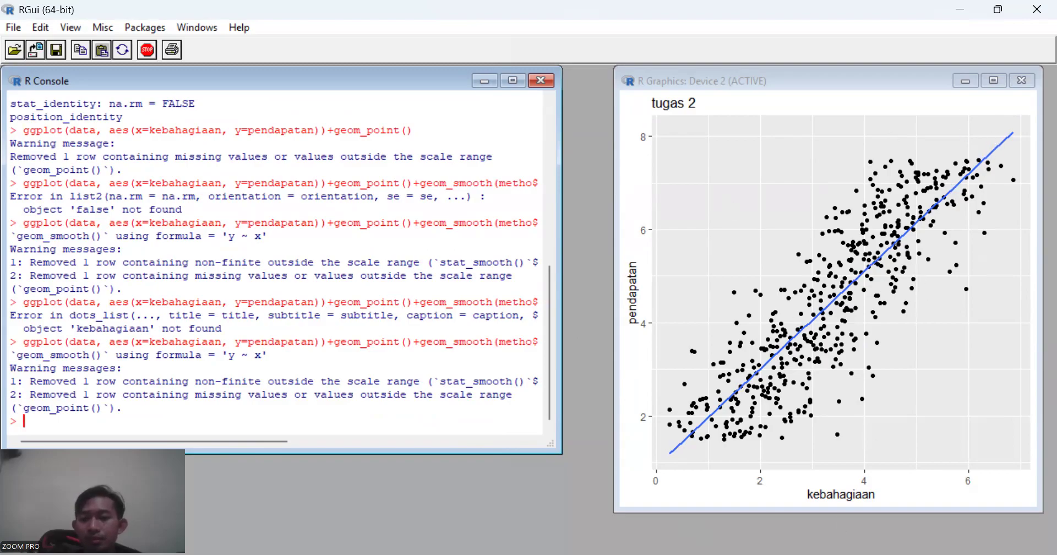
- Check task e's remaining requirements and sample command in the assignment image, and return to the R console
key("alt+Tab")
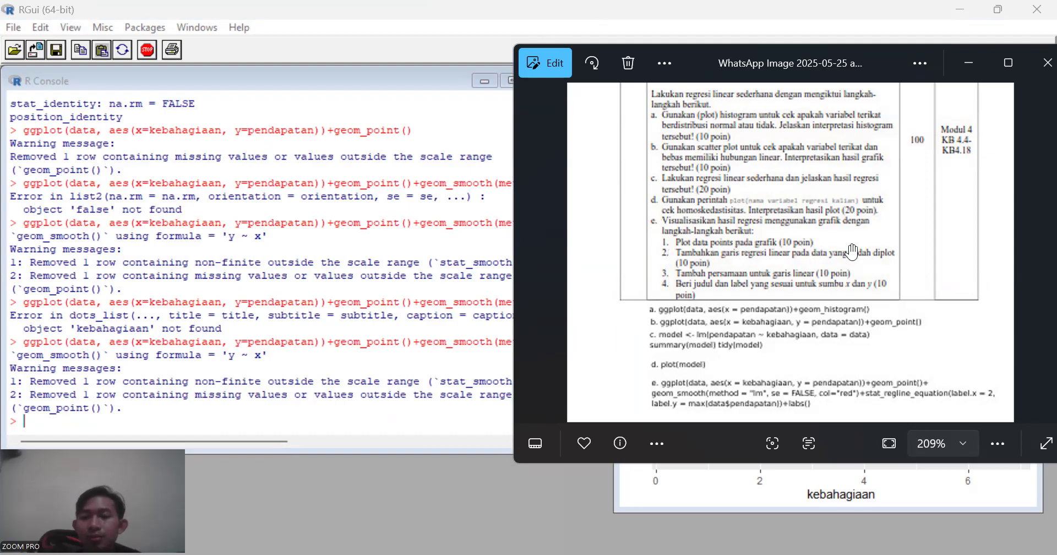
left_click(279, 418)
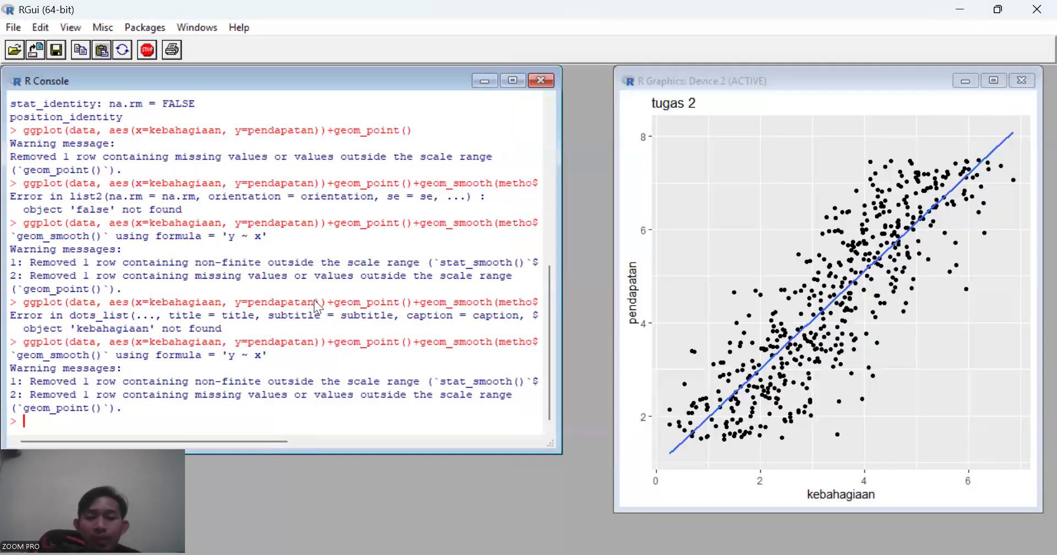
key("Up")
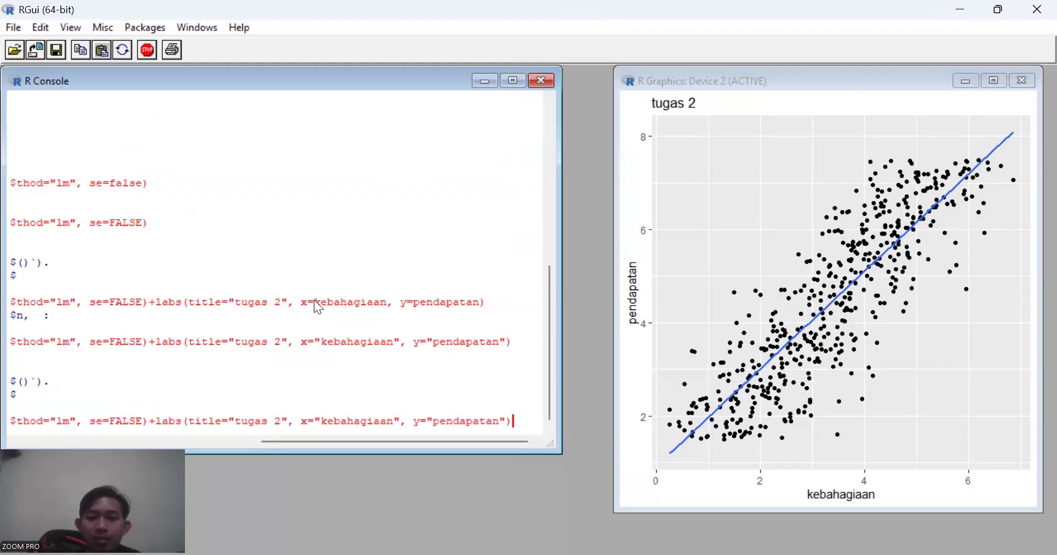
key("Left")
key("Left")
key("Left")
key("Left")
key("Left")
key("Left")
key("Left")
key("Left")
key("Left")
key("Left")
key("Left")
key("Left")
key("Left")
key("Left")
key("Left")
key("Left")
key("Left")
key("Left")
key("Left")
key("Left")
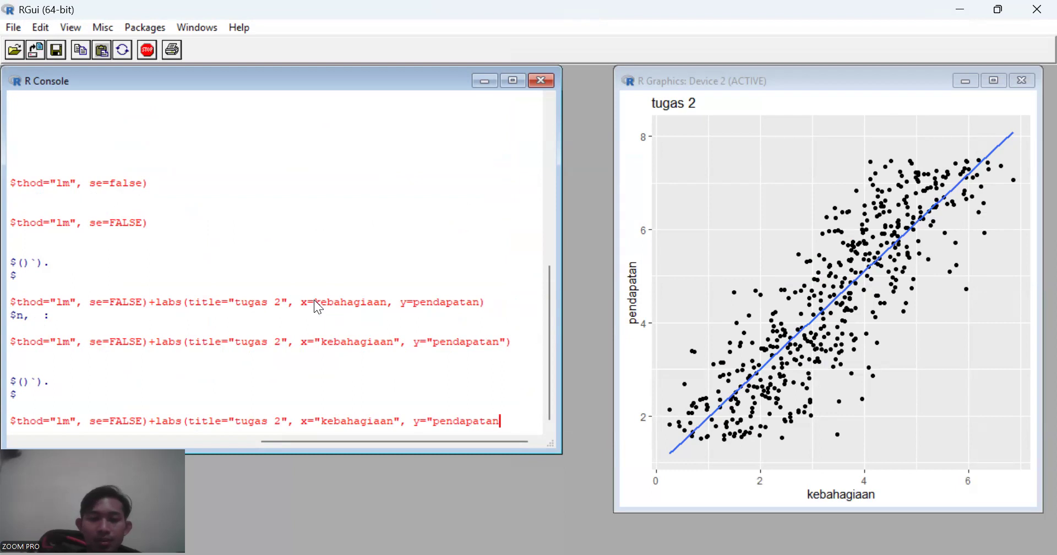
key("Left")
key("Left")
key("Left")
key("Left")
key("Left")
key("Left")
key("Left")
key("Left")
key("Left")
key("Left")
key("Left")
key("Left")
key("Left")
key("Left")
key("Left")
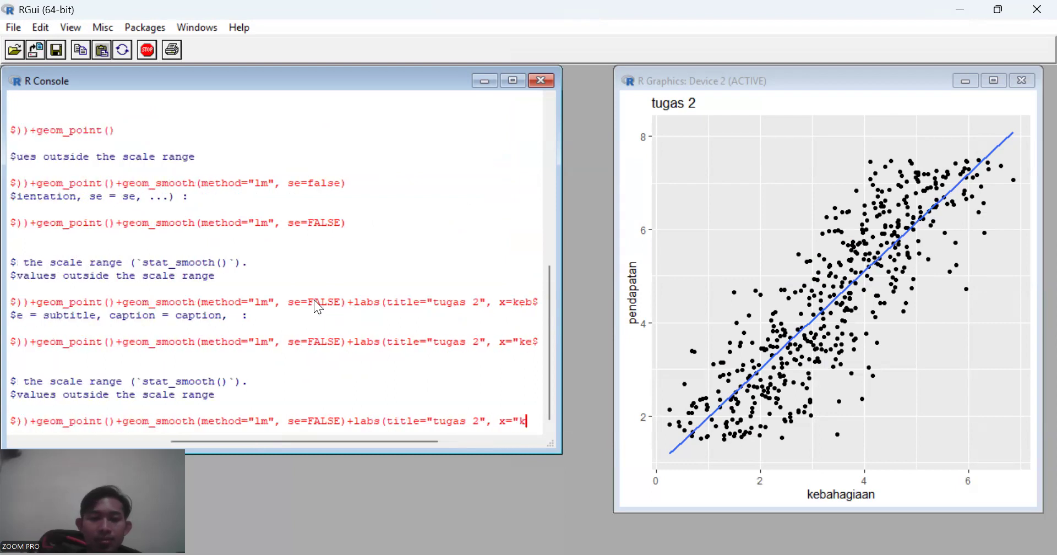
key("Left")
key("Left")
key("Left")
key("Left")
key("Left")
key("Left")
key("Left")
key("Left")
key("Left")
key("Left")
key("Left")
key("Left")
key("Left")
key("Left")
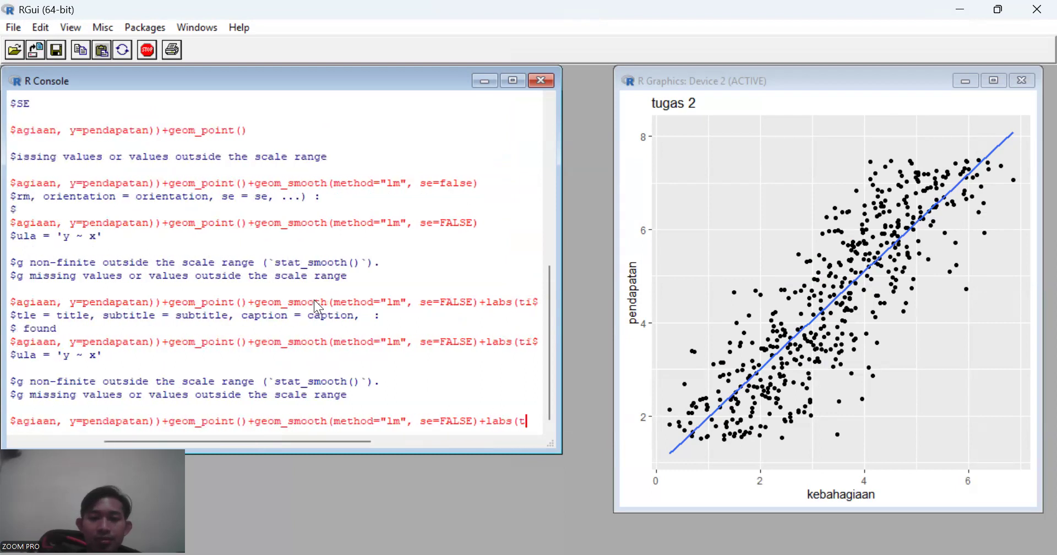
key("Left")
key("Left")
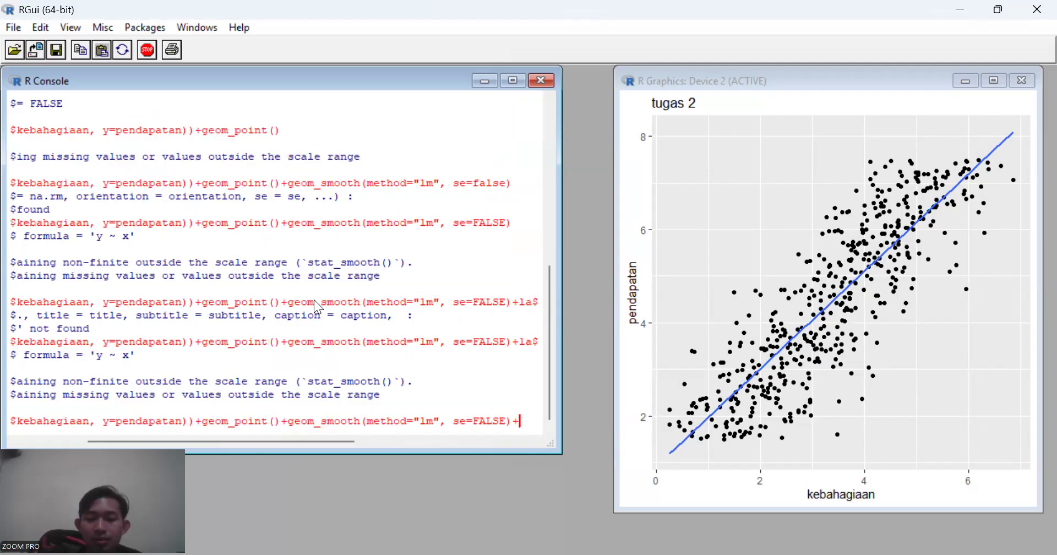
key("Escape")
- Recall the labelled graph command, remove the x and y arguments so labs() keeps only title="tugas 2", and run it
key("Up")
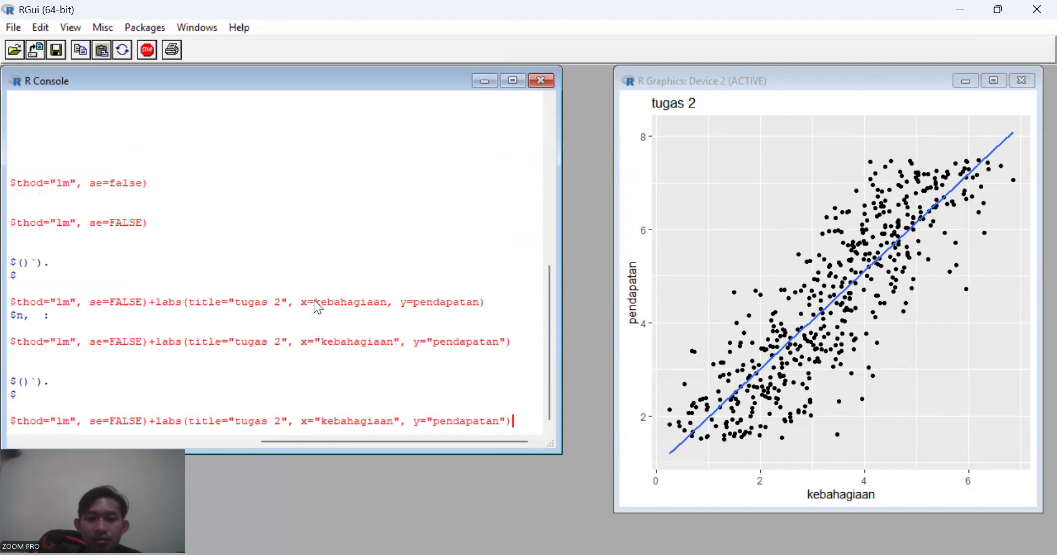
key("BackSpace")
key("BackSpace")
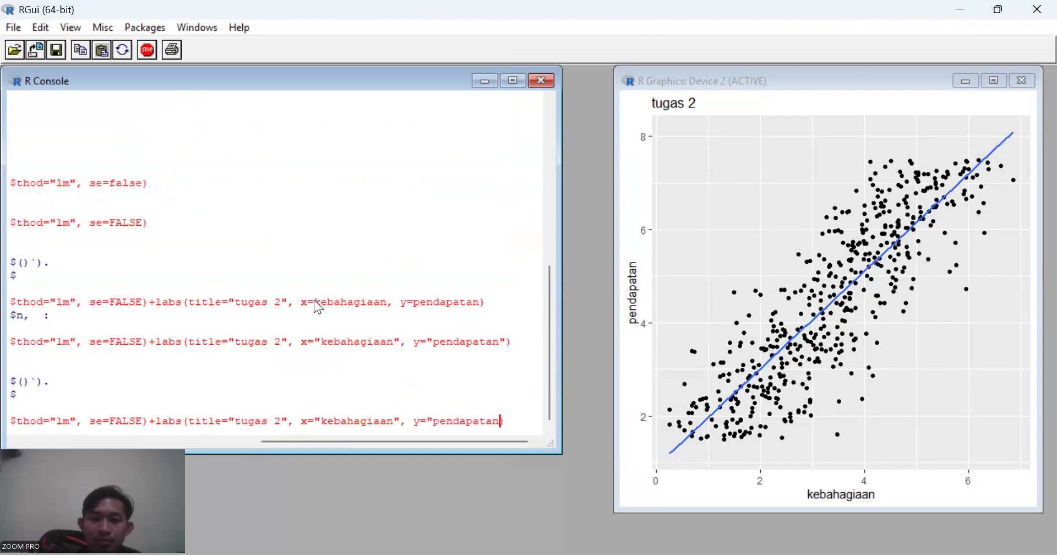
key("BackSpace")
key("BackSpace")
key("BackSpace")
key("BackSpace")
key("BackSpace")
key("BackSpace")
key("BackSpace")
key("BackSpace")
key("BackSpace")
key("BackSpace")
key("BackSpace")
key("BackSpace")
key("BackSpace")
key("BackSpace")
key("BackSpace")
key("BackSpace")
key("BackSpace")
key("BackSpace")
key("BackSpace")
key("BackSpace")
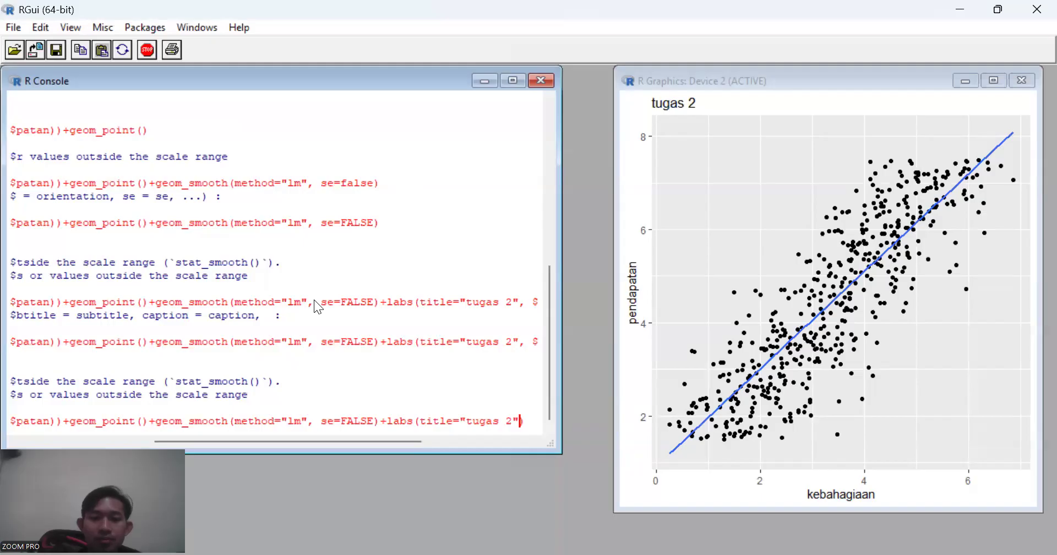
key("Left")
key("Left")
key("Left")
key("Left")
key("Left")
key("Left")
key("Left")
key("Left")
key("Left")
key("Left")
key("Left")
key("Left")
key("Left")
key("Left")
key("Left")
key("Left")
key("Left")
key("Left")
key("Left")
key("Left")
key("Left")
key("Left")
key("Left")
key("Left")
key("Left")
key("Left")
key("Left")
key("Left")
key("Left")
key("Left")
key("Left")
key("Left")
key("Left")
key("Left")
key("Left")
key("Left")
key("Left")
key("Left")
key("Left")
key("Left")
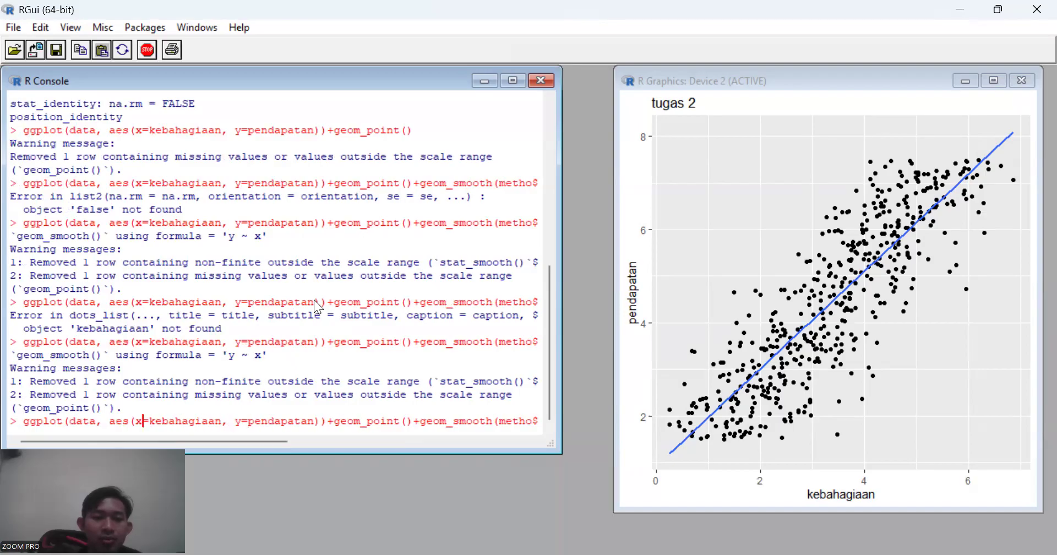
key("Return")
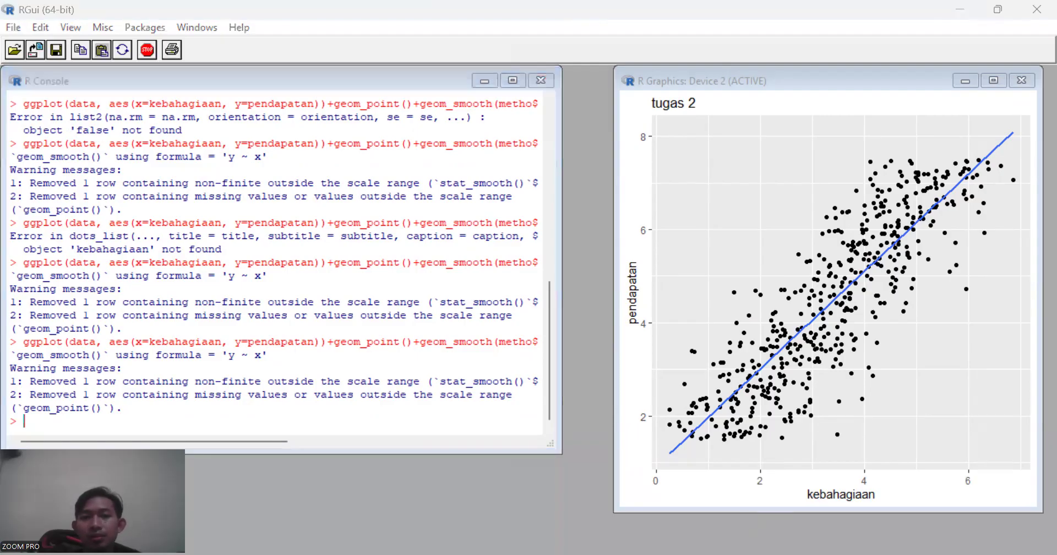
- Bring up the assignment image again to compare the plotted graph with task e's list
left_click(764, 528)
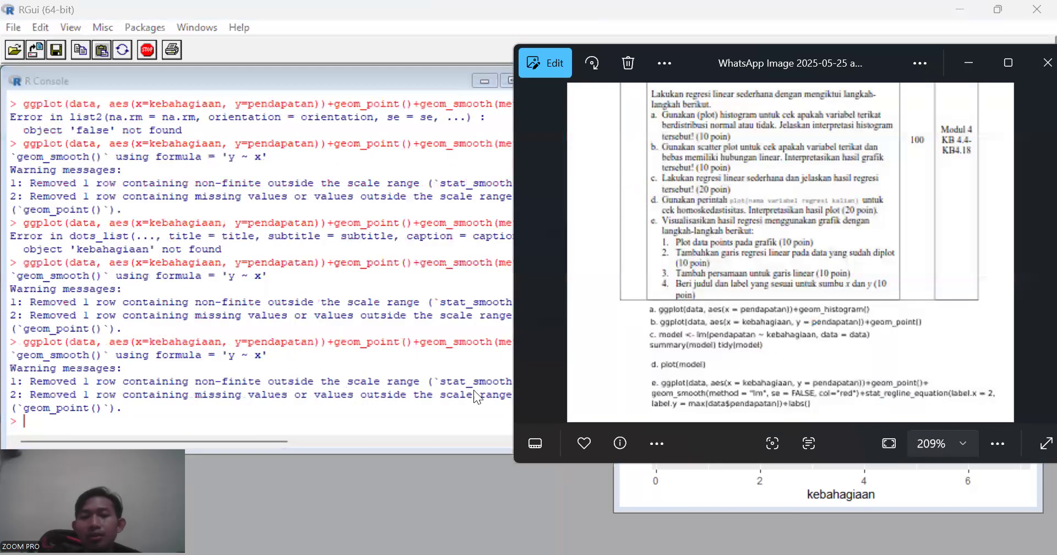